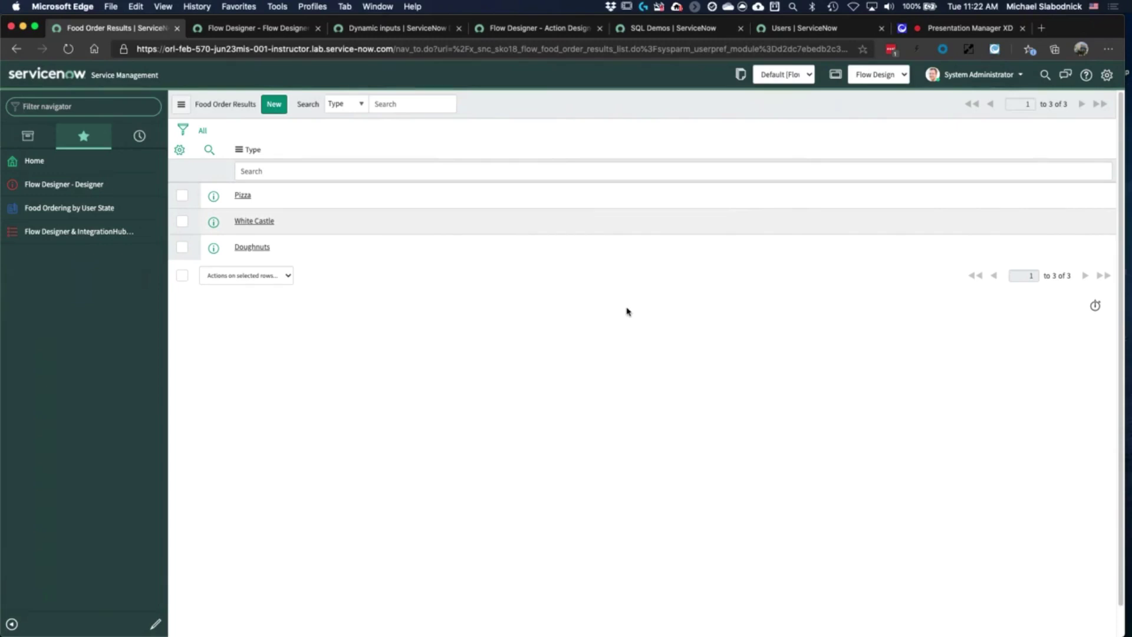
Open the Food Ordering by User State decision table and show its decision inputs
key("super+plus")
key("super+plus")
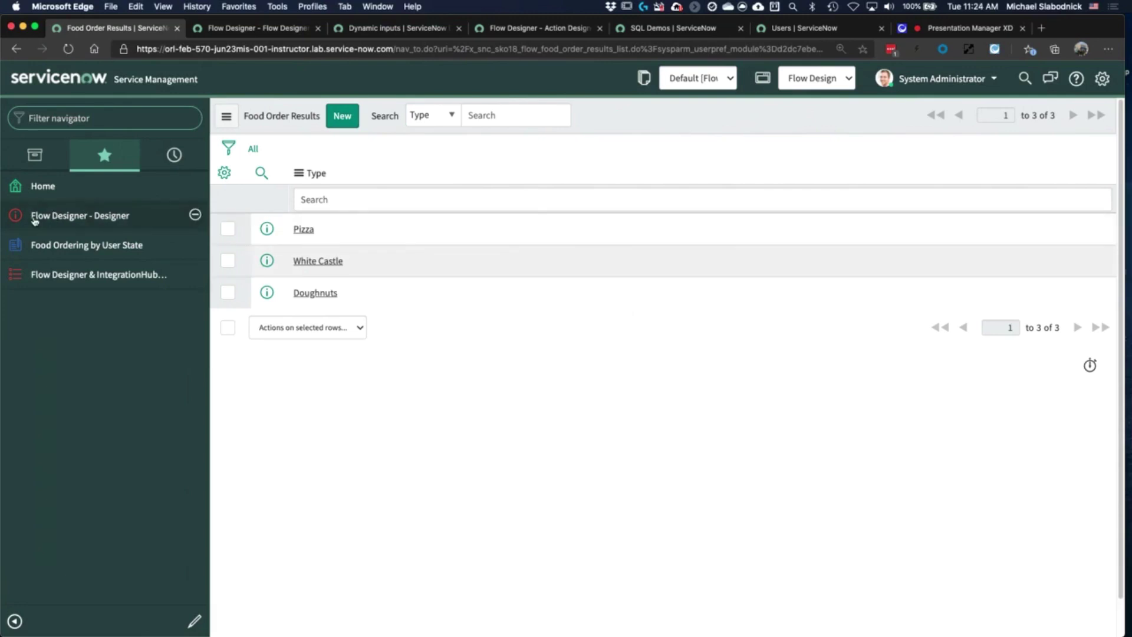
left_click(80, 246)
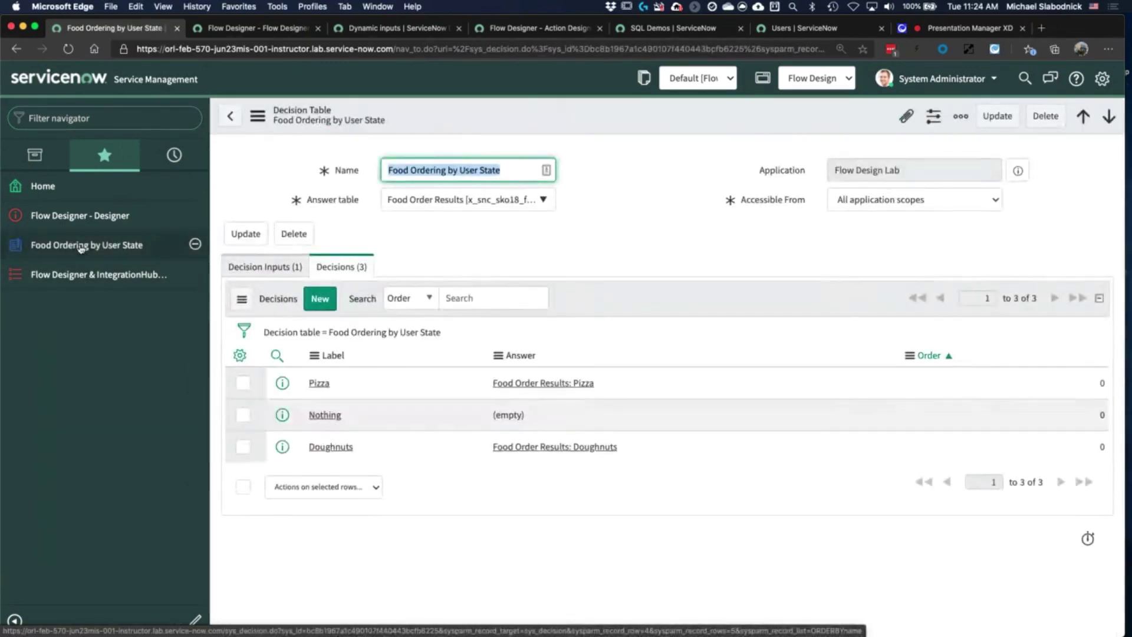
left_click(251, 268)
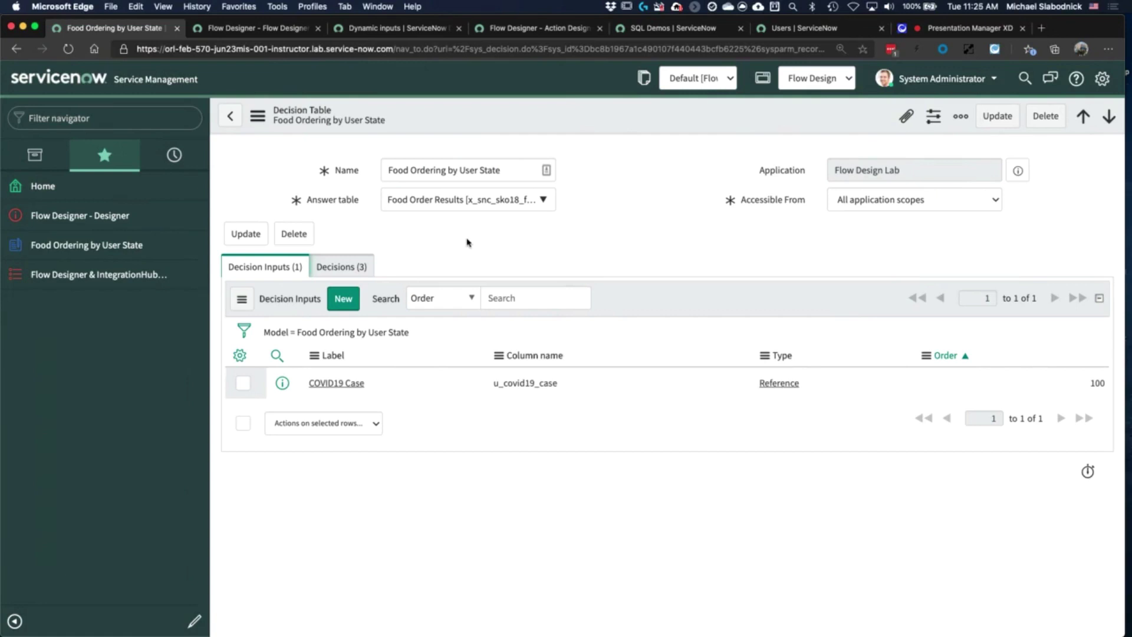
Add a new decision labelled "Order Whitecastle" to the decision table
left_click(361, 267)
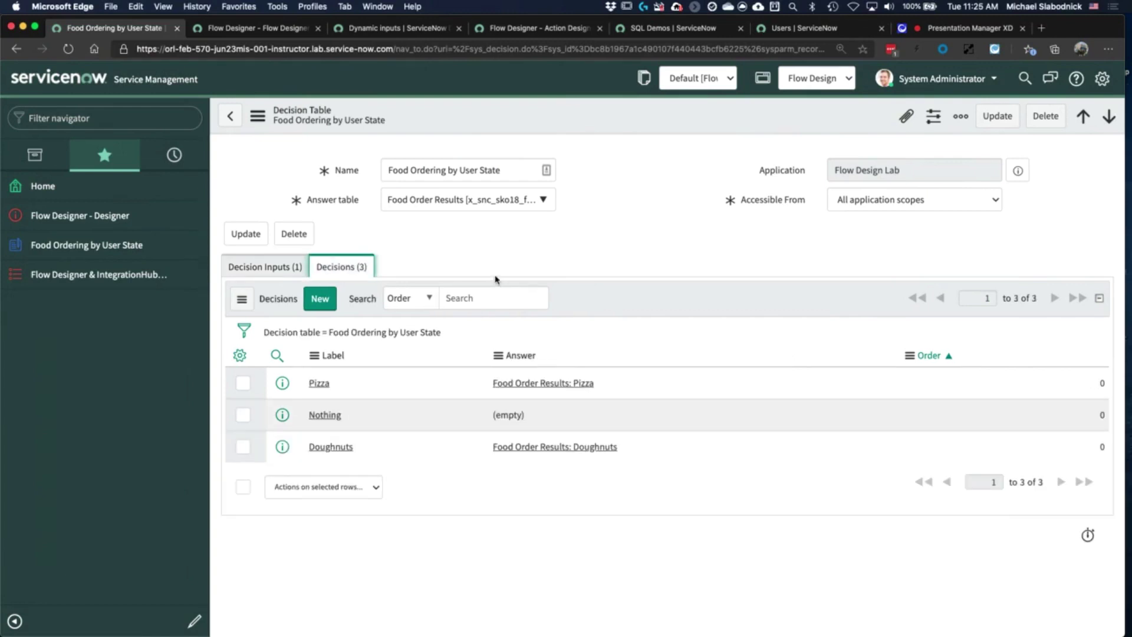
left_click(317, 301)
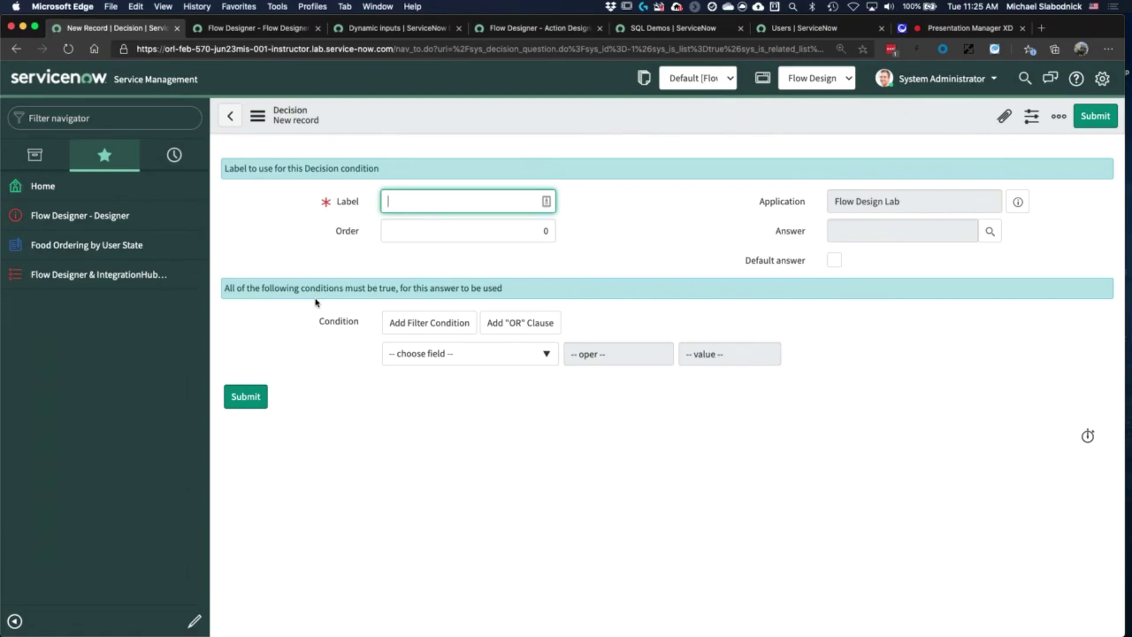
type("Order Whitecastle")
Base the decision's condition on the State / Province field of the COVID19 Case's Affected Employee
left_click(429, 355)
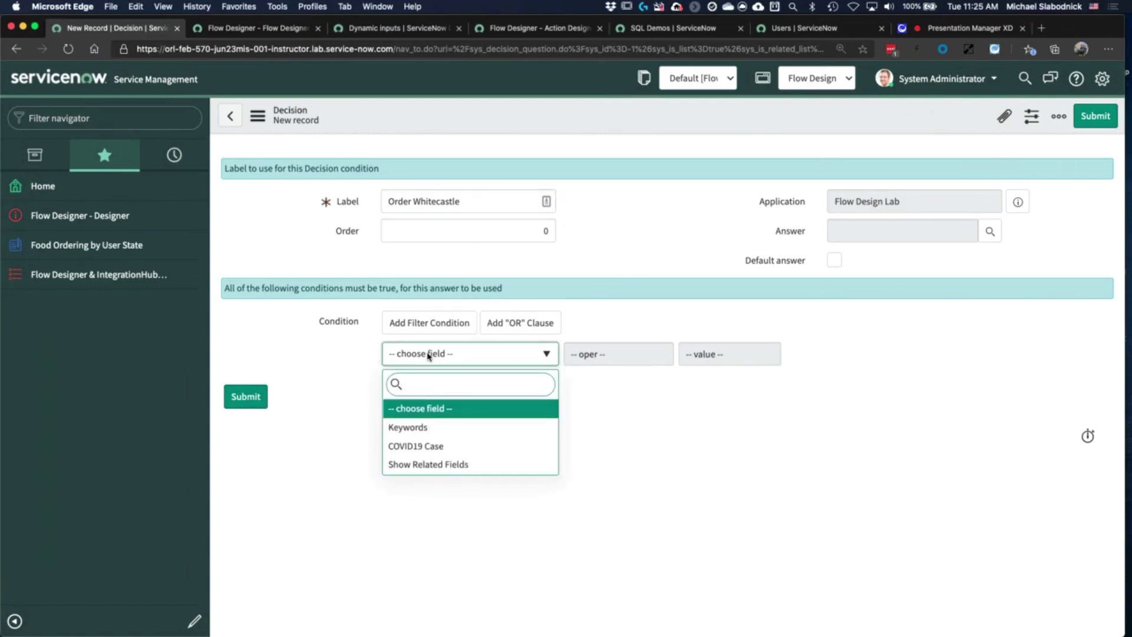
left_click(439, 451)
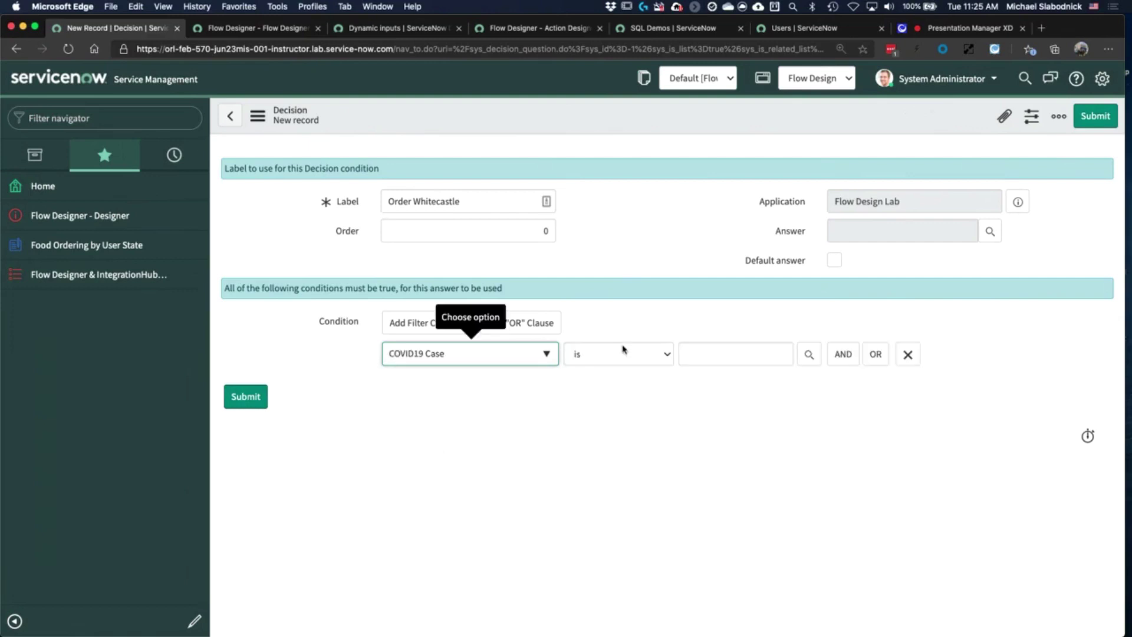
left_click(492, 355)
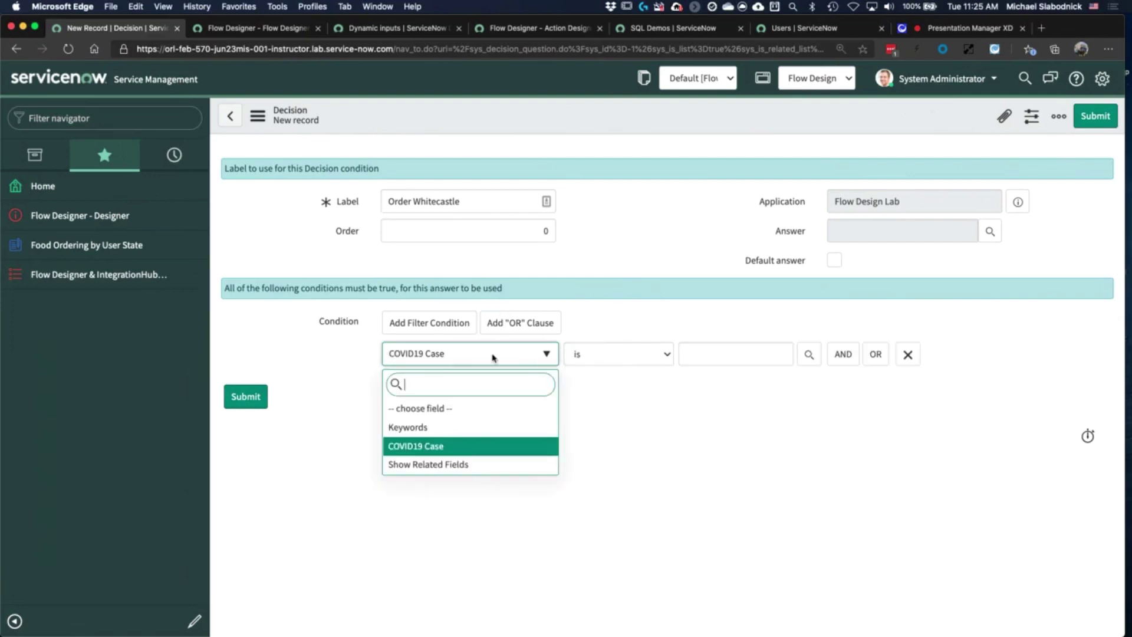
left_click(455, 465)
left_click(527, 355)
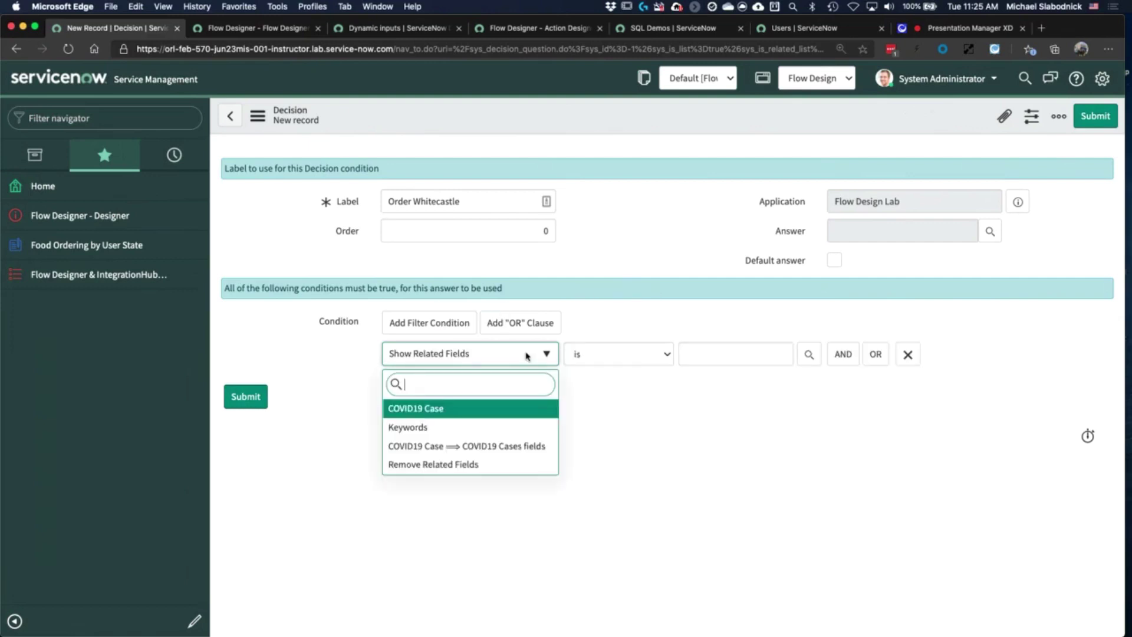
left_click(521, 451)
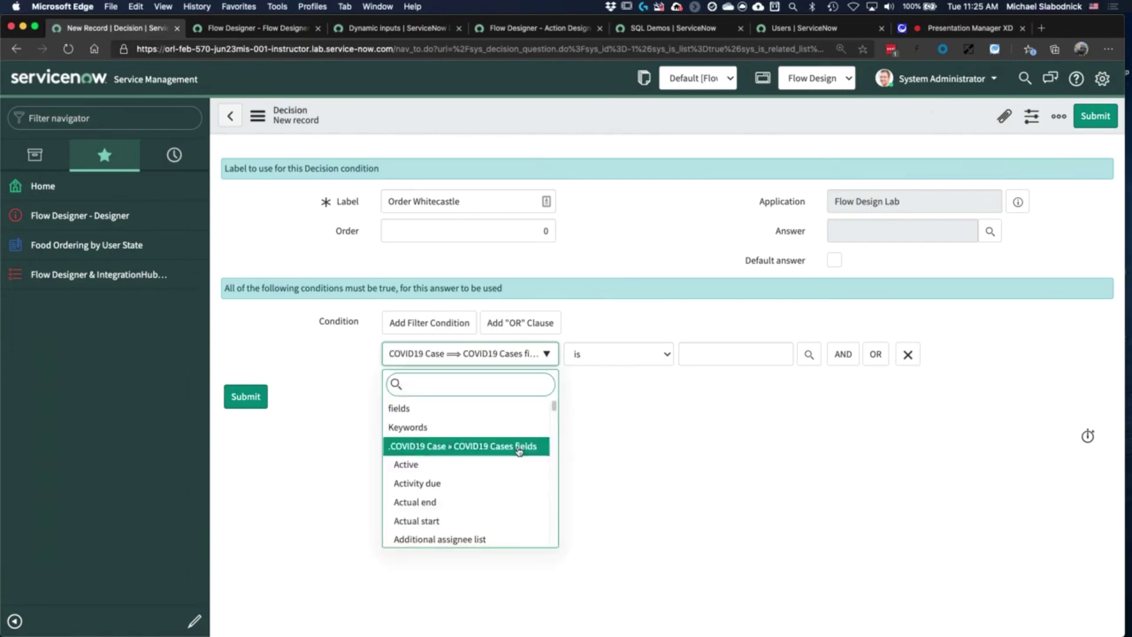
scroll(505, 480, "down", 4)
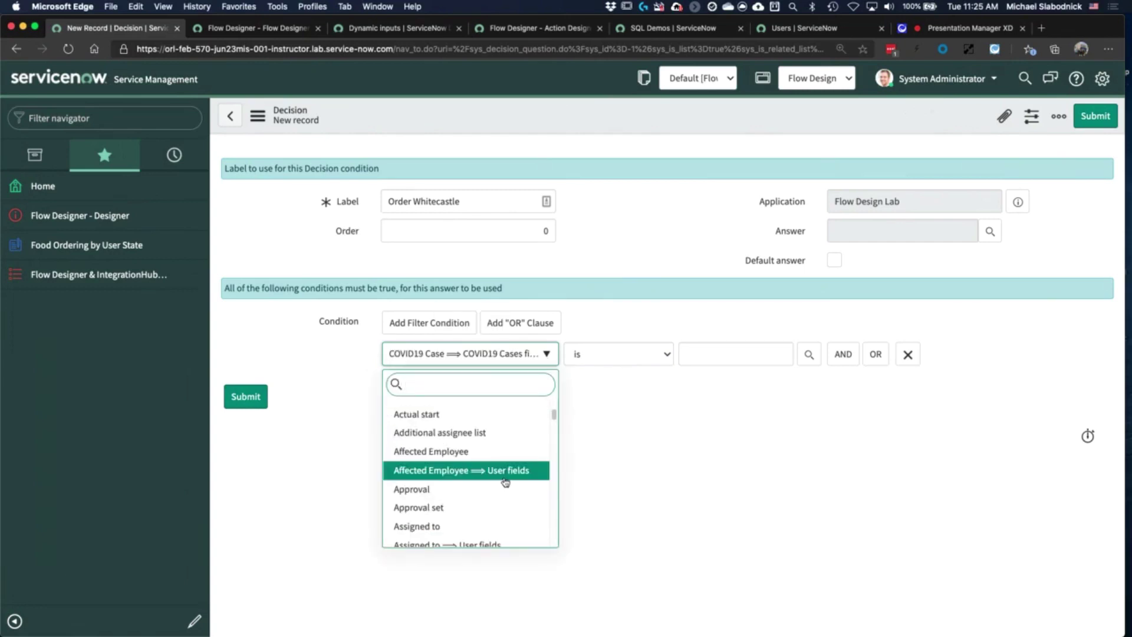
left_click(504, 471)
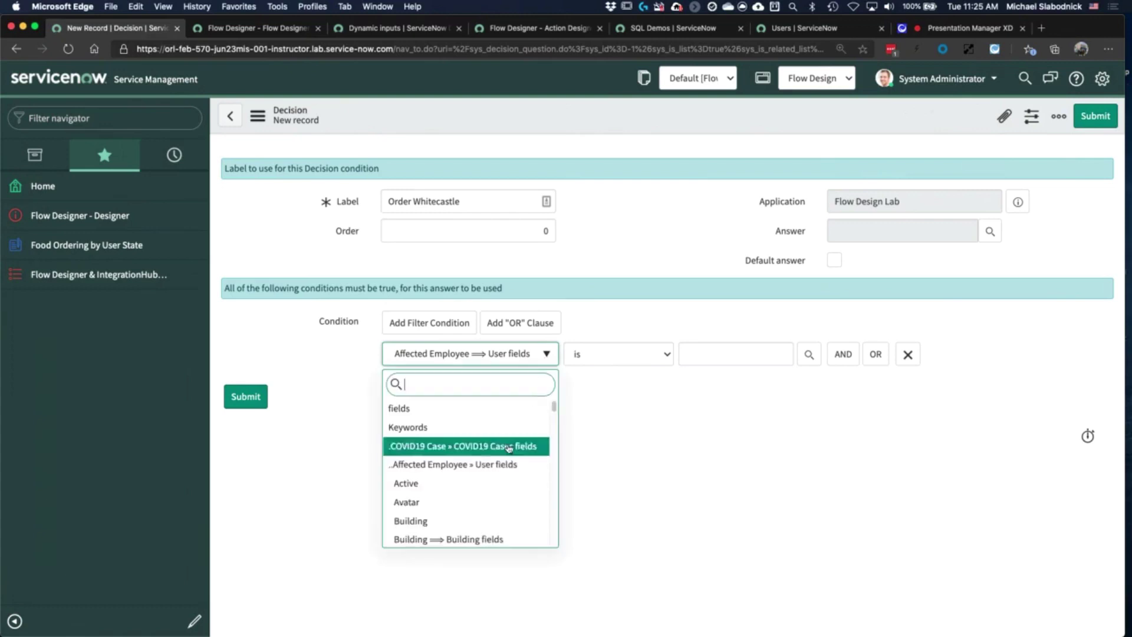
scroll(509, 449, "down", 10)
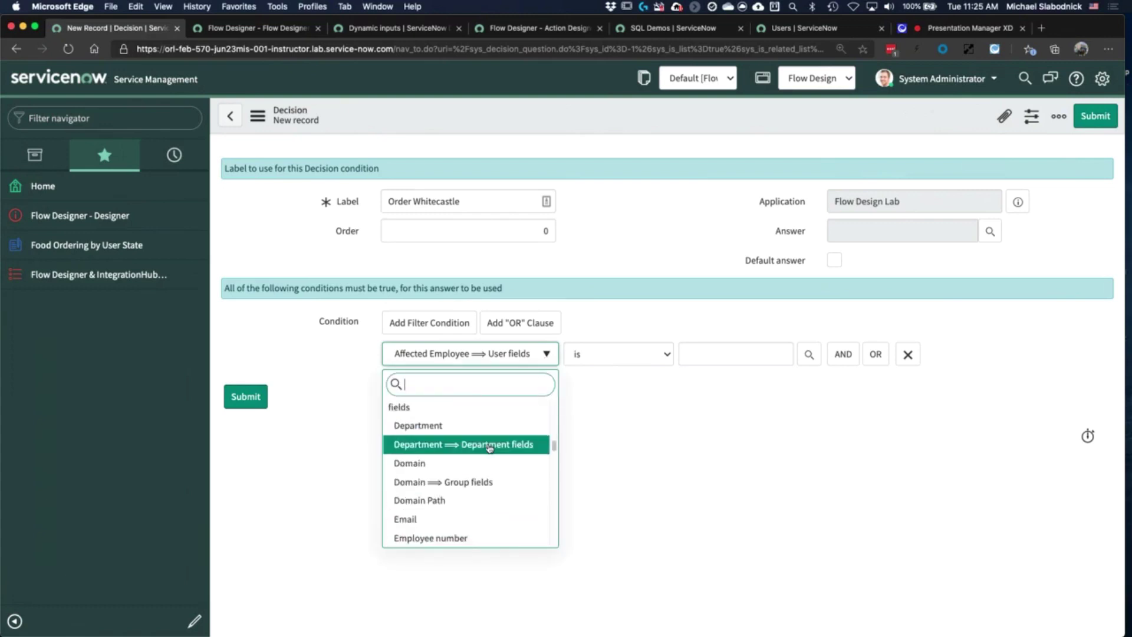
type("sta")
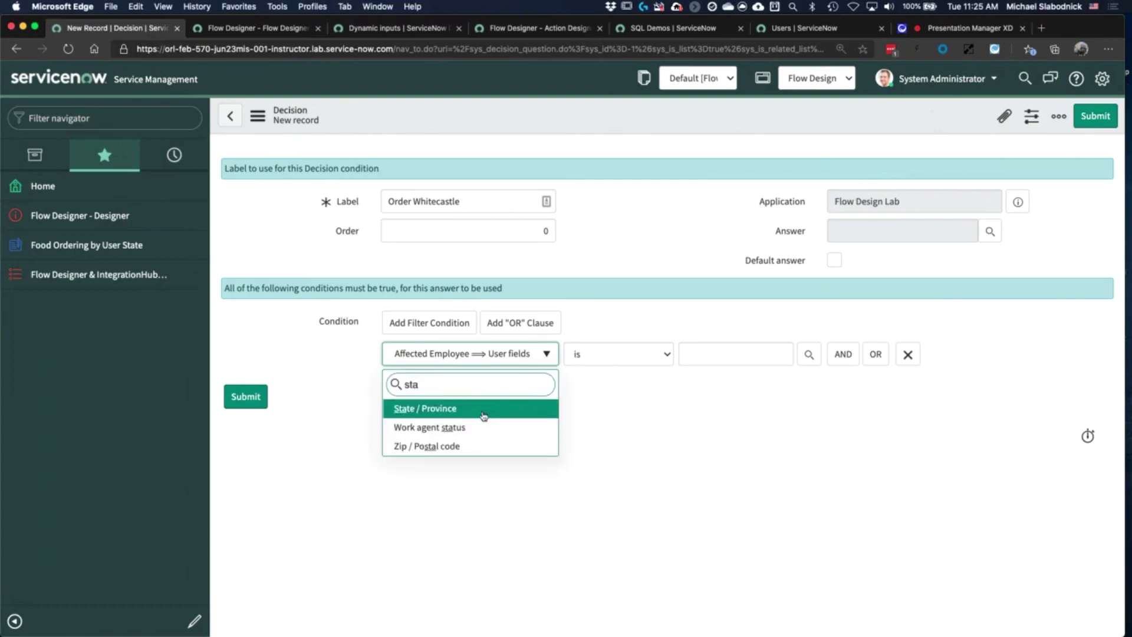
left_click(484, 416)
Complete the State / Province condition with the operator "is" and the value Ohio
left_click(672, 355)
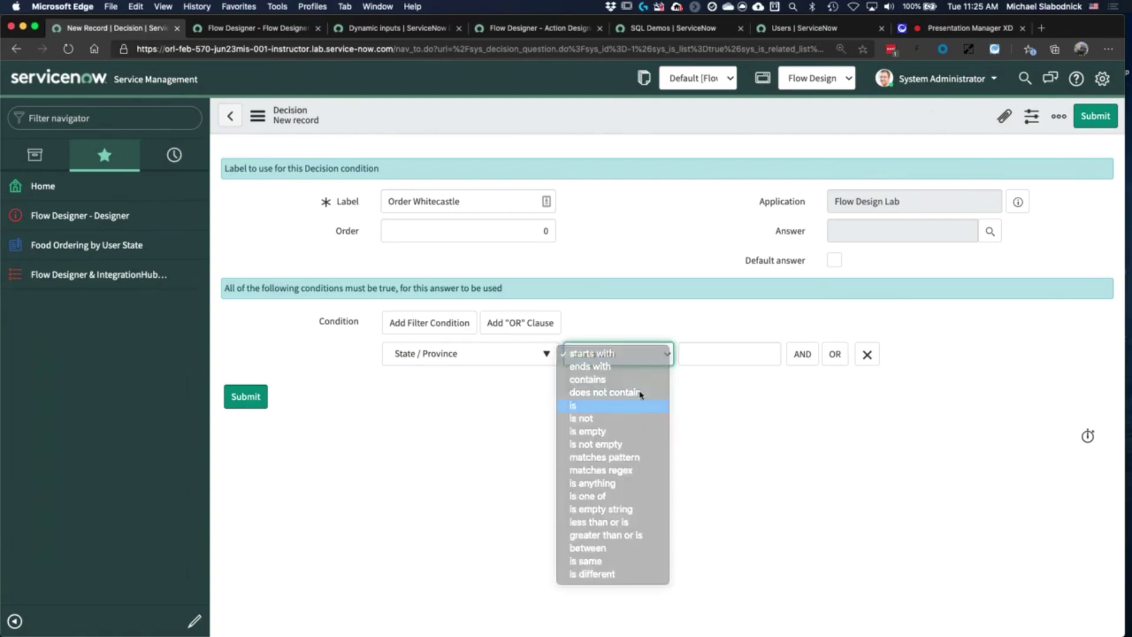
left_click(613, 405)
left_click(702, 354)
type("Ohio")
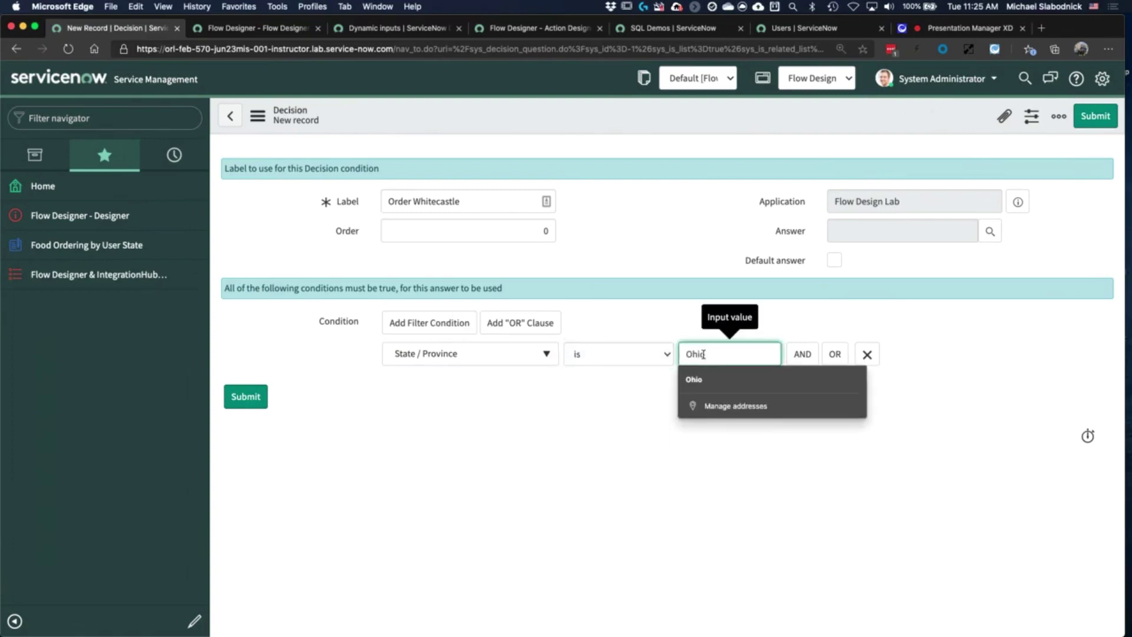
Set the decision's answer to the White Castle record from Food Order Results and save the decision
left_click(989, 231)
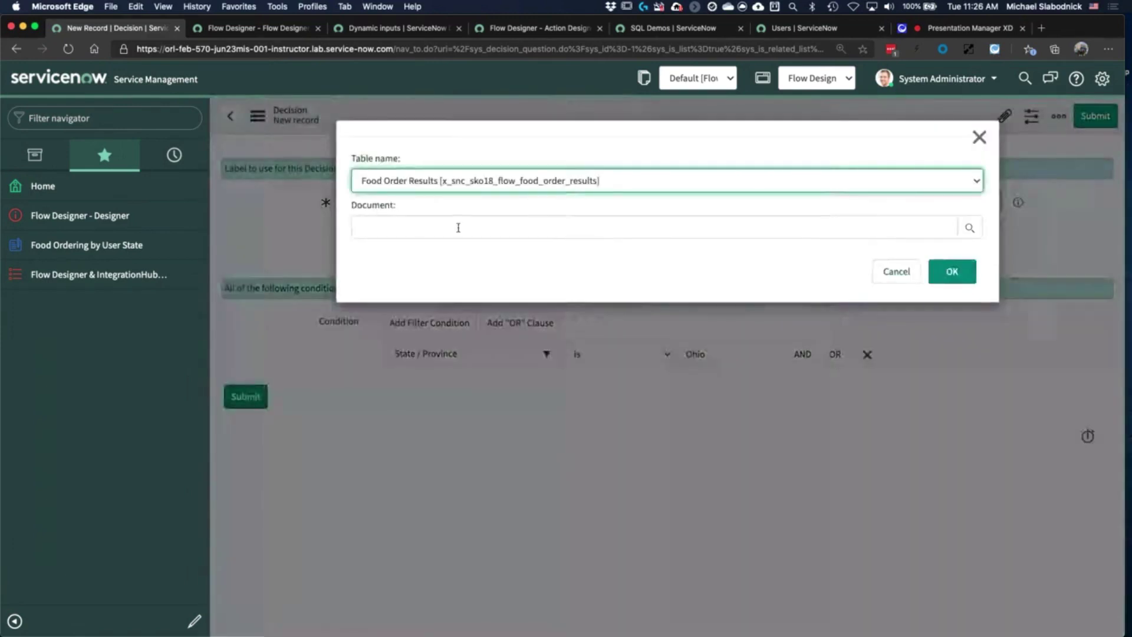
left_click(458, 228)
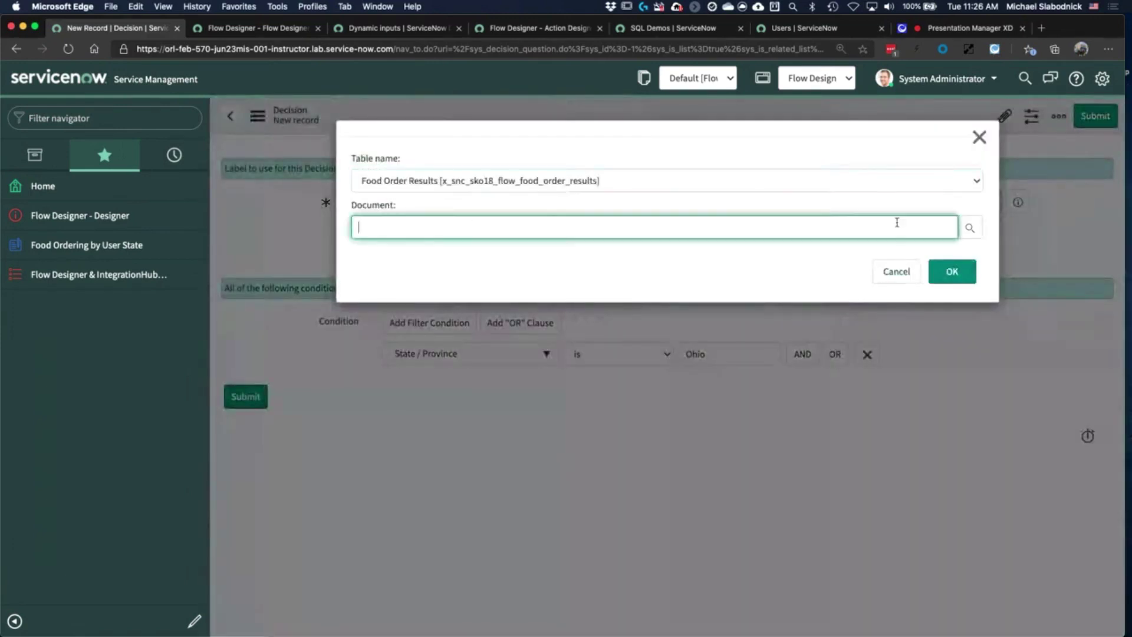
left_click(972, 229)
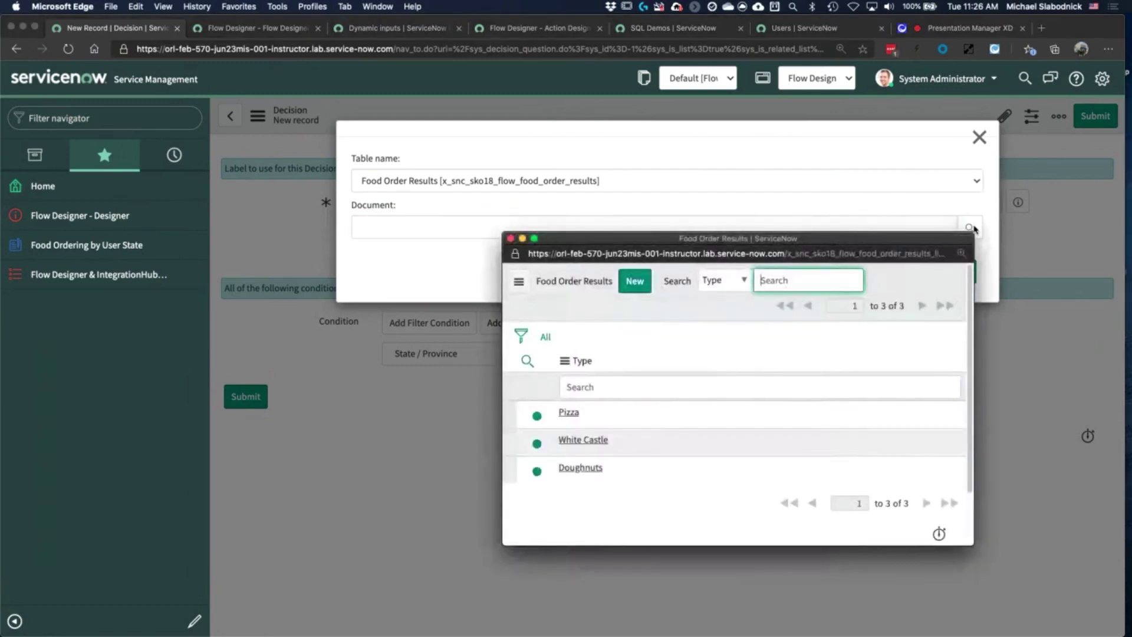
left_click(583, 441)
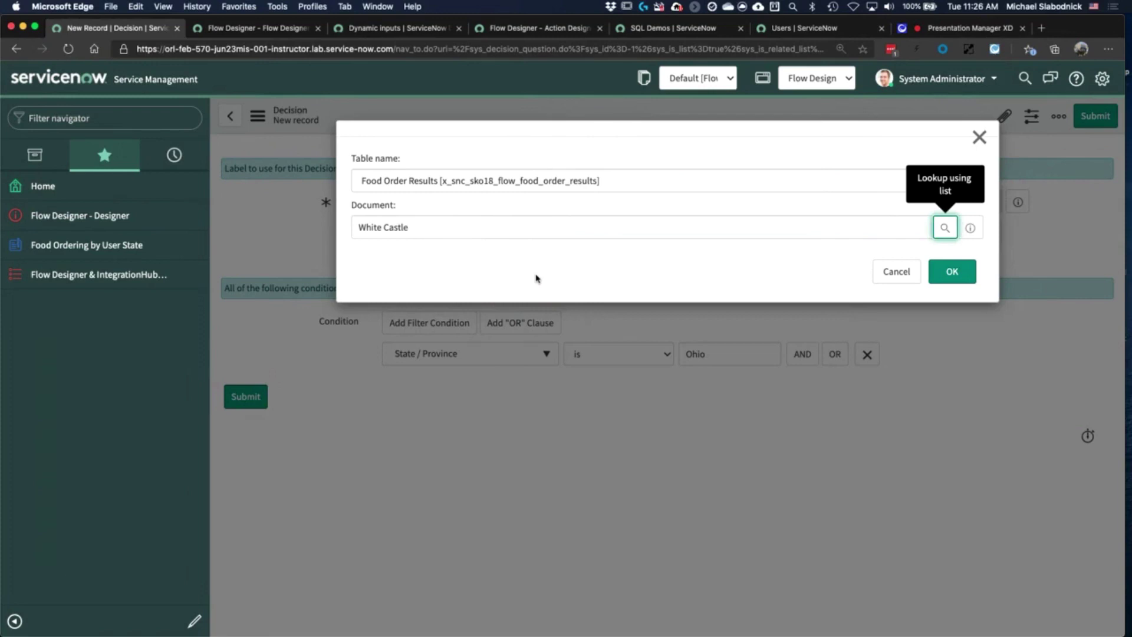
left_click(951, 271)
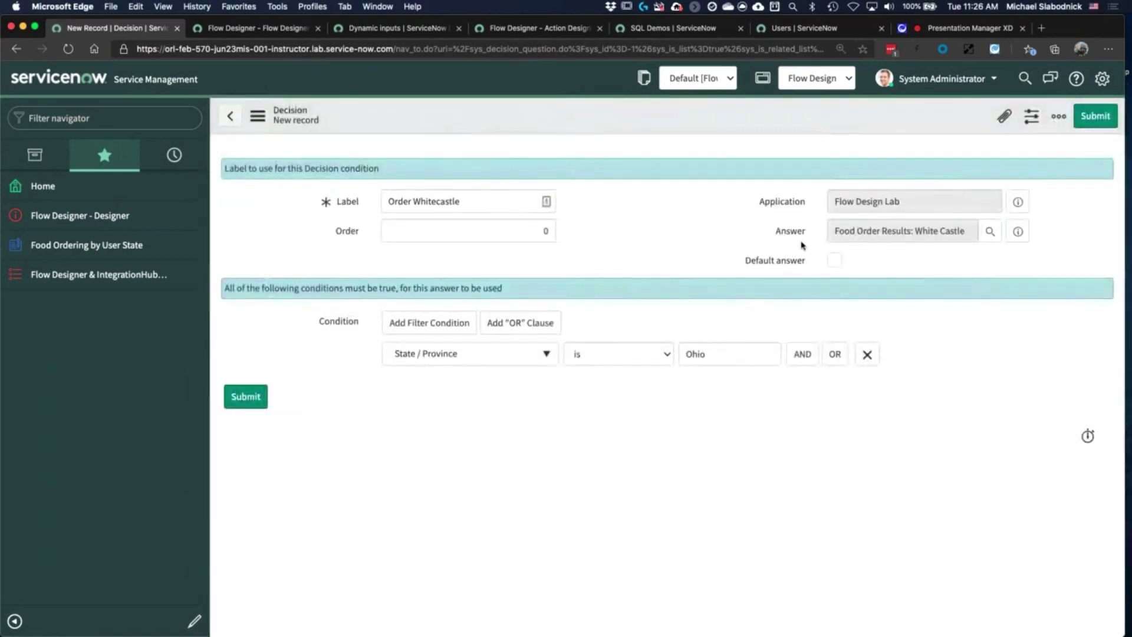
right_click(578, 126)
left_click(598, 133)
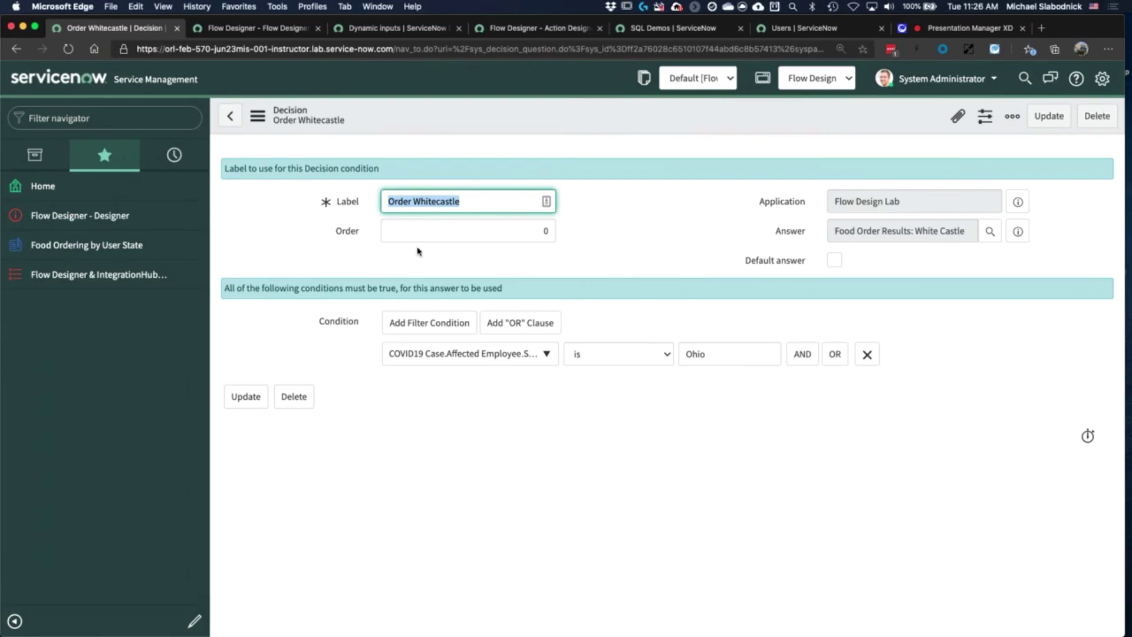
Switch to the Scoped COVID flow in Flow Designer and append a Make a decision flow logic after the Update COVID19 Cases Record action
left_click(254, 35)
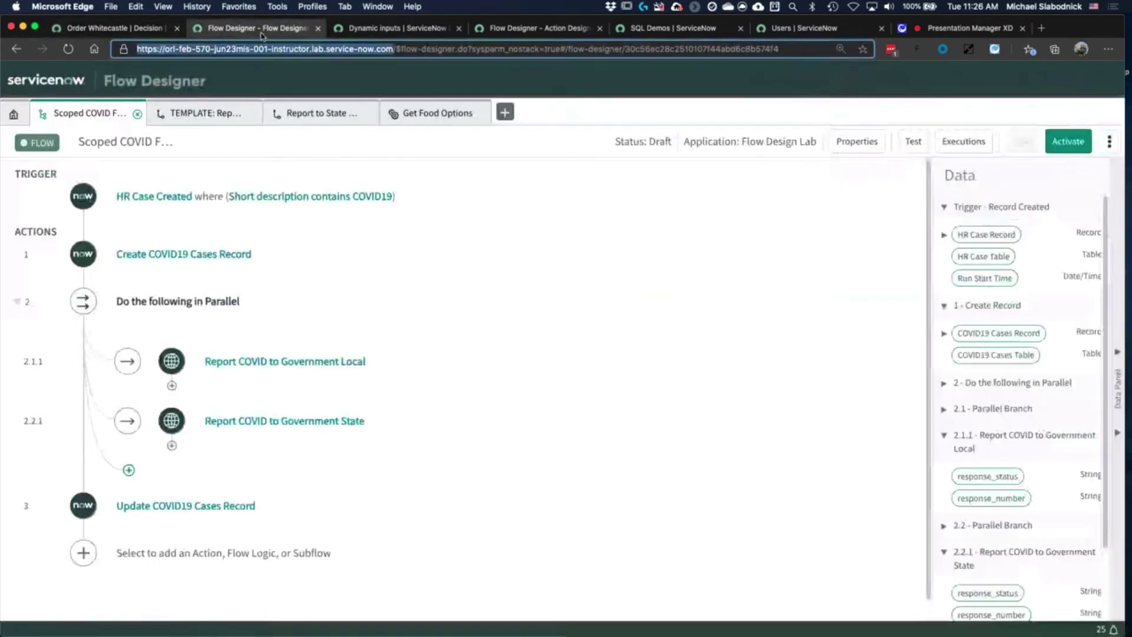
scroll(378, 422, "down", 1)
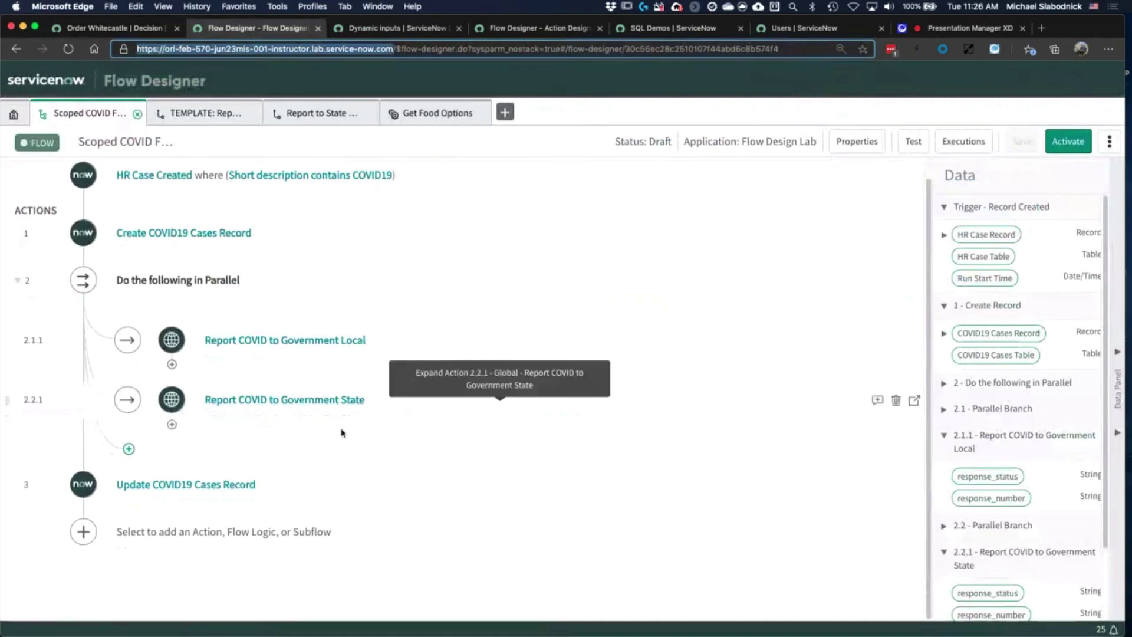
left_click(131, 535)
left_click(255, 532)
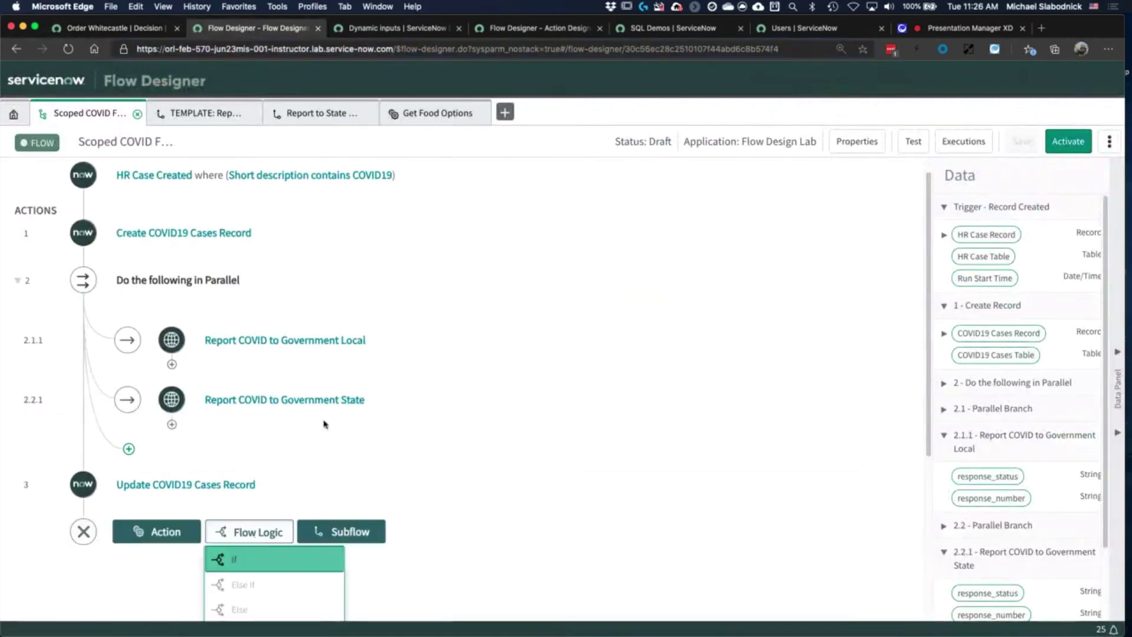
left_click(306, 447)
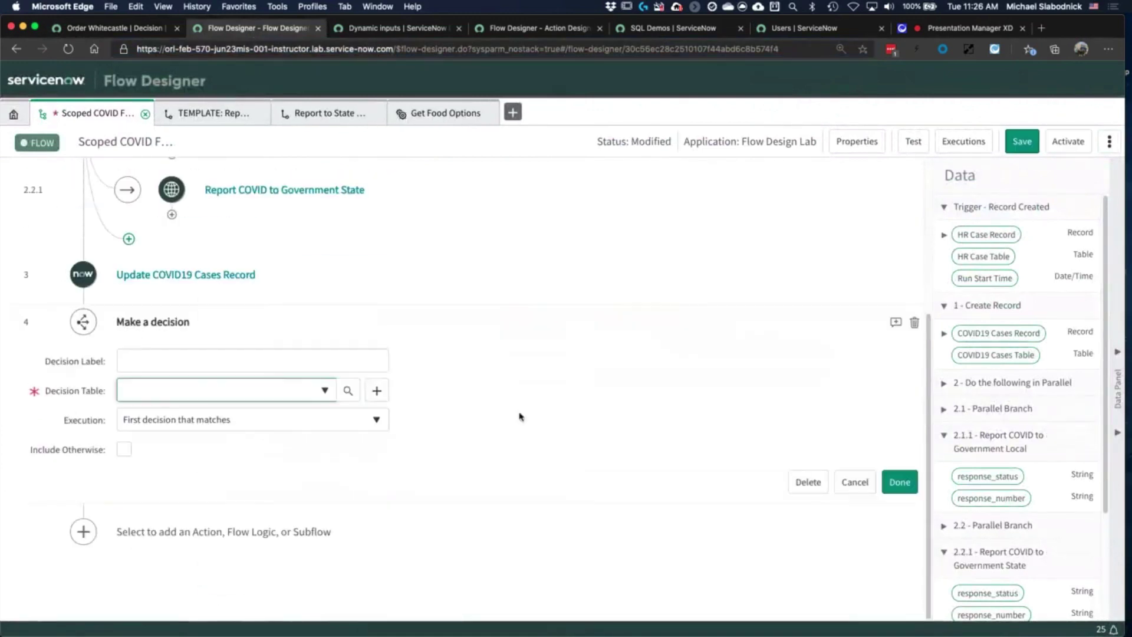
Label the decision "Order food", assign it the Food Ordering by User State decision table, and finish the step
left_click(297, 367)
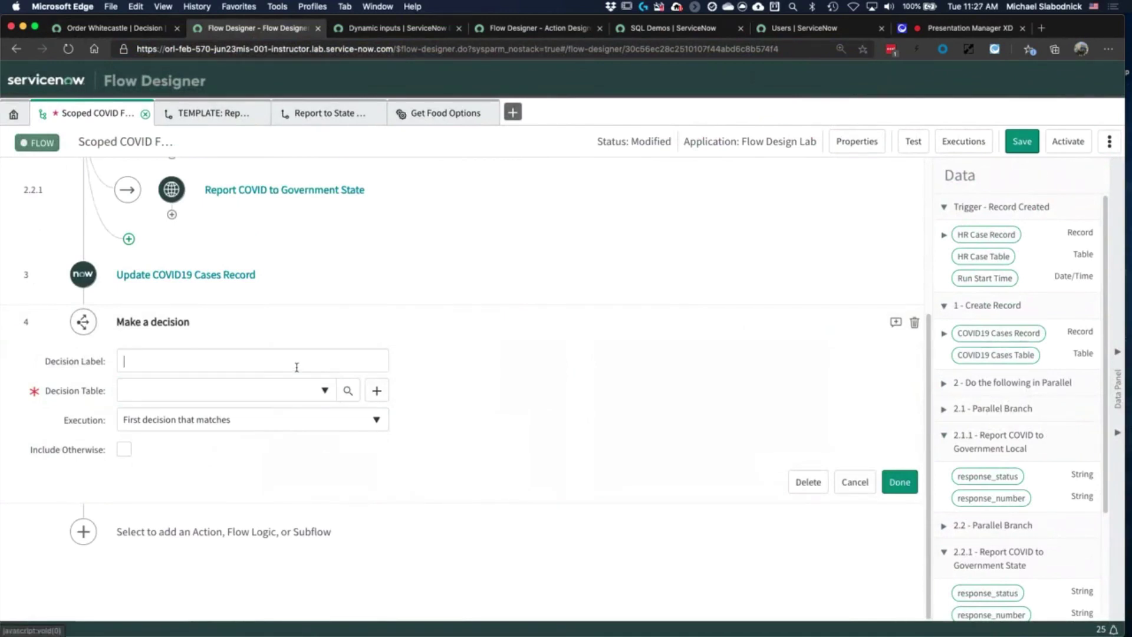
type("Order food")
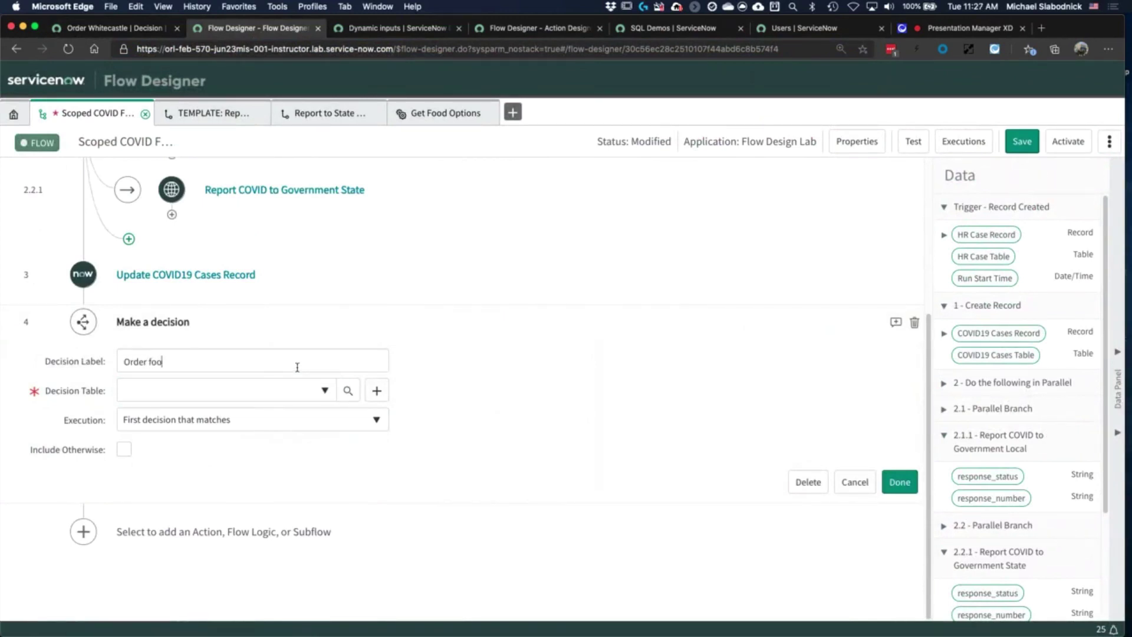
left_click(303, 396)
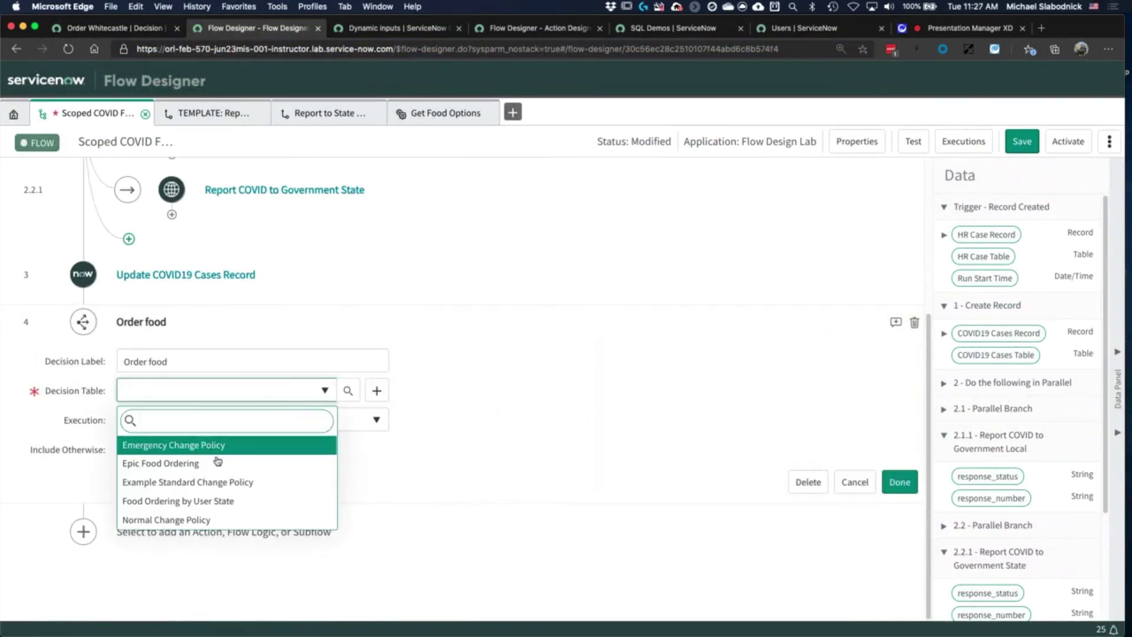
left_click(213, 501)
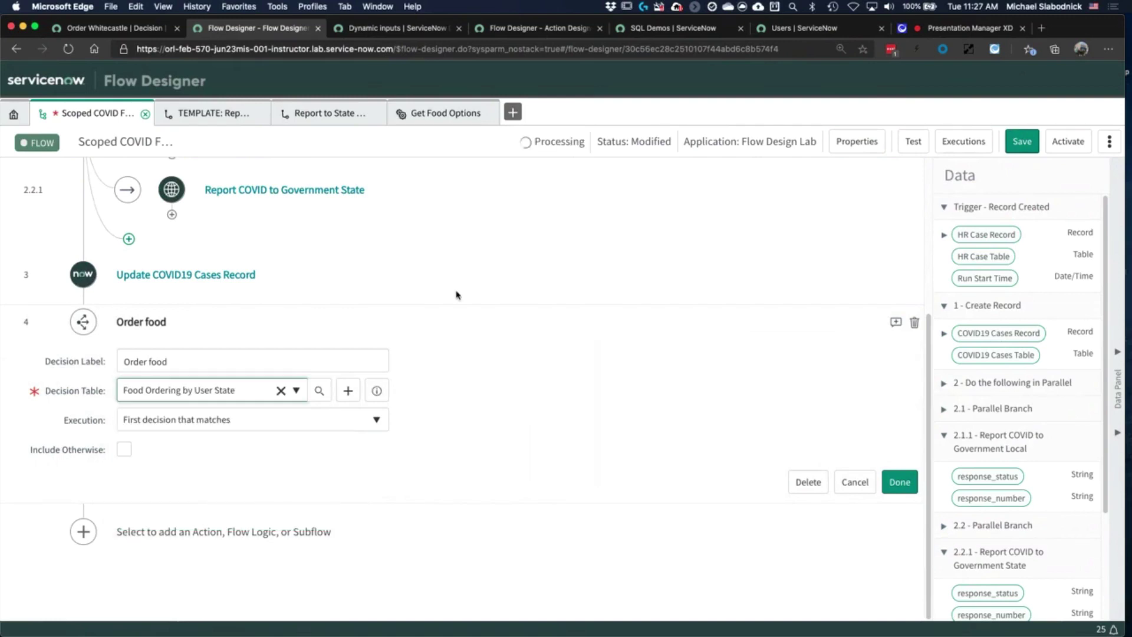
scroll(467, 323, "down", 3)
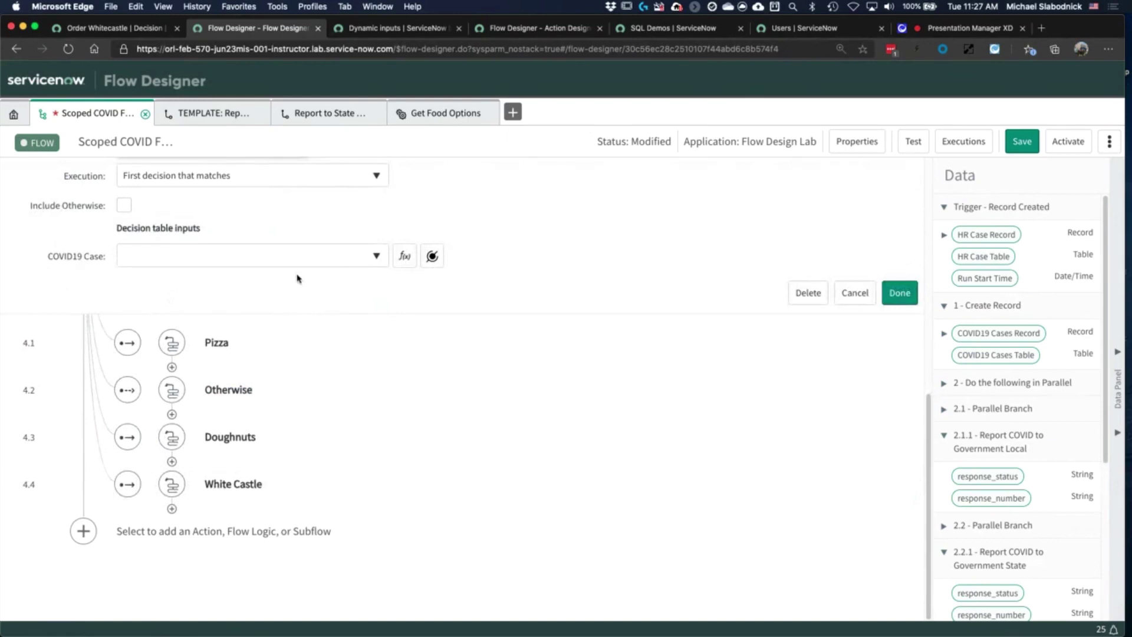
left_click(900, 292)
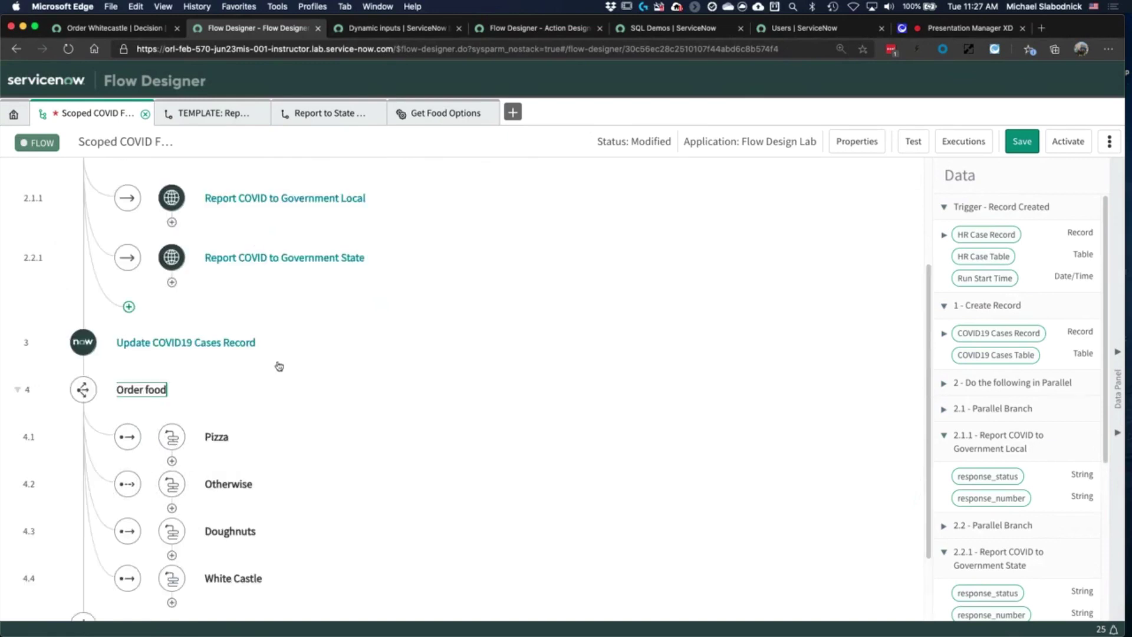
Reopen the Order food decision and examine its Execution options, keeping "First decision that matches"
scroll(322, 348, "down", 2)
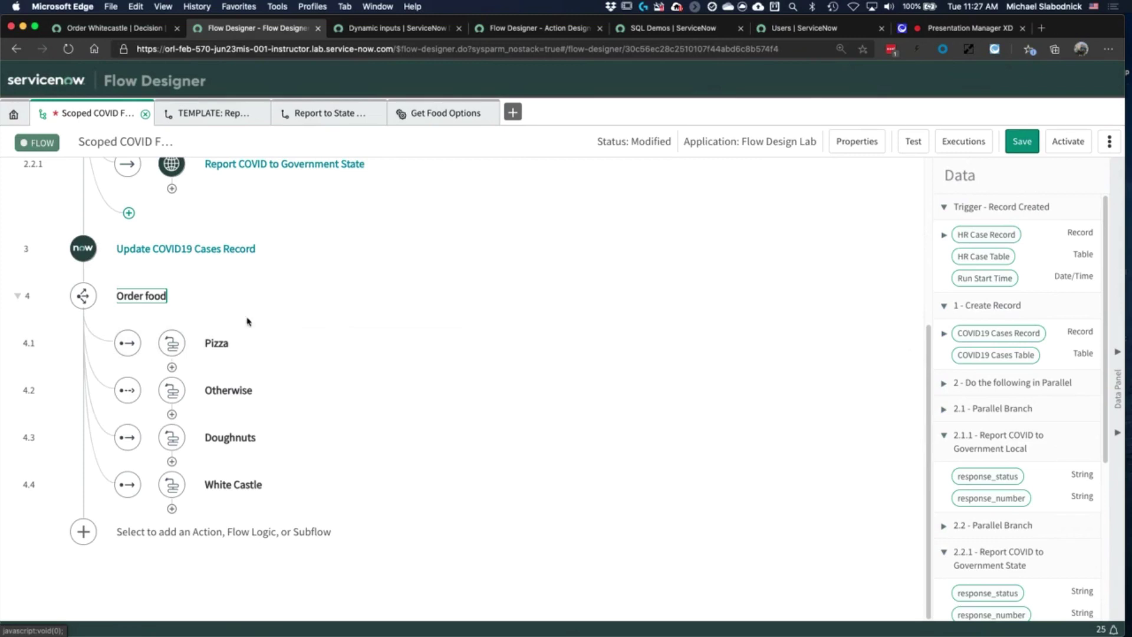
left_click(176, 296)
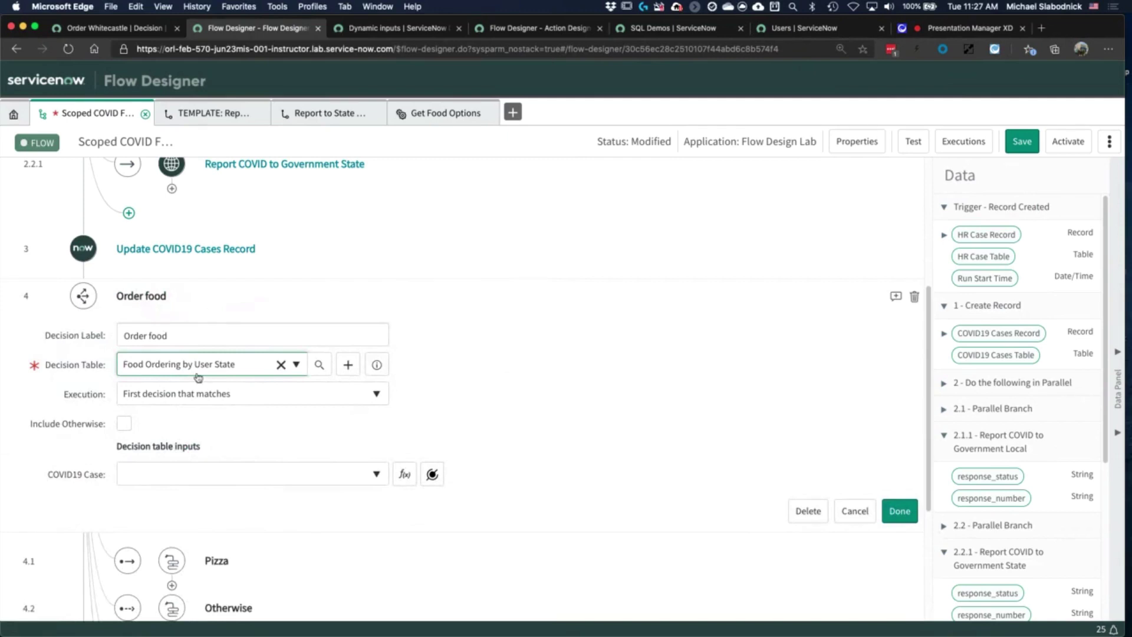
left_click(269, 394)
left_click(497, 398)
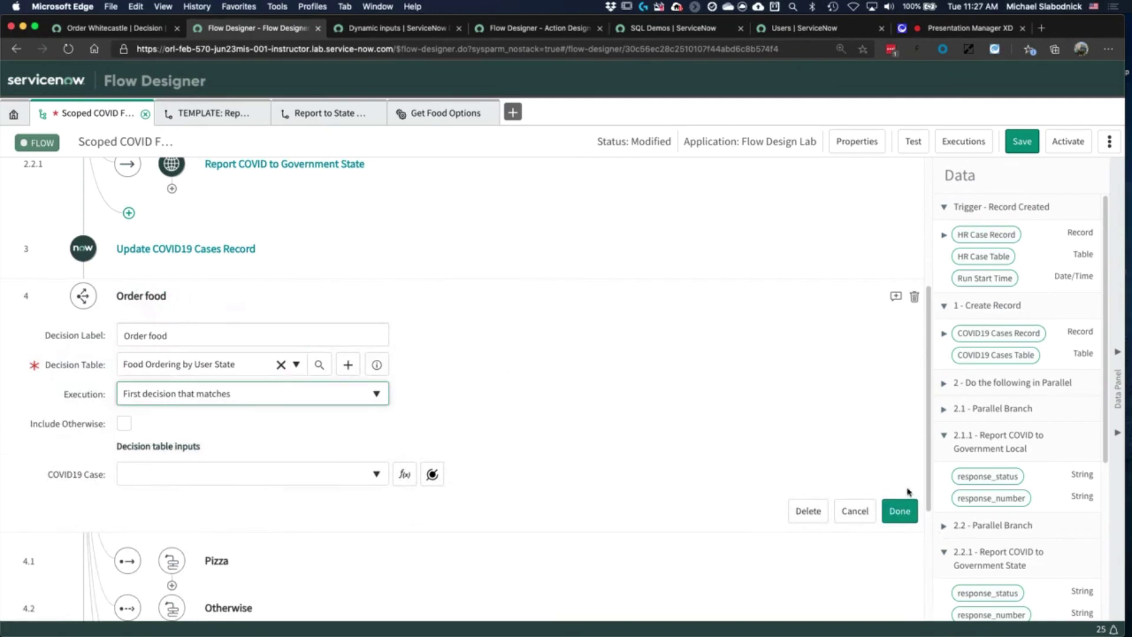
Finish the Order food decision and review the decisions and their order in the Food Ordering by User State decision table
left_click(899, 511)
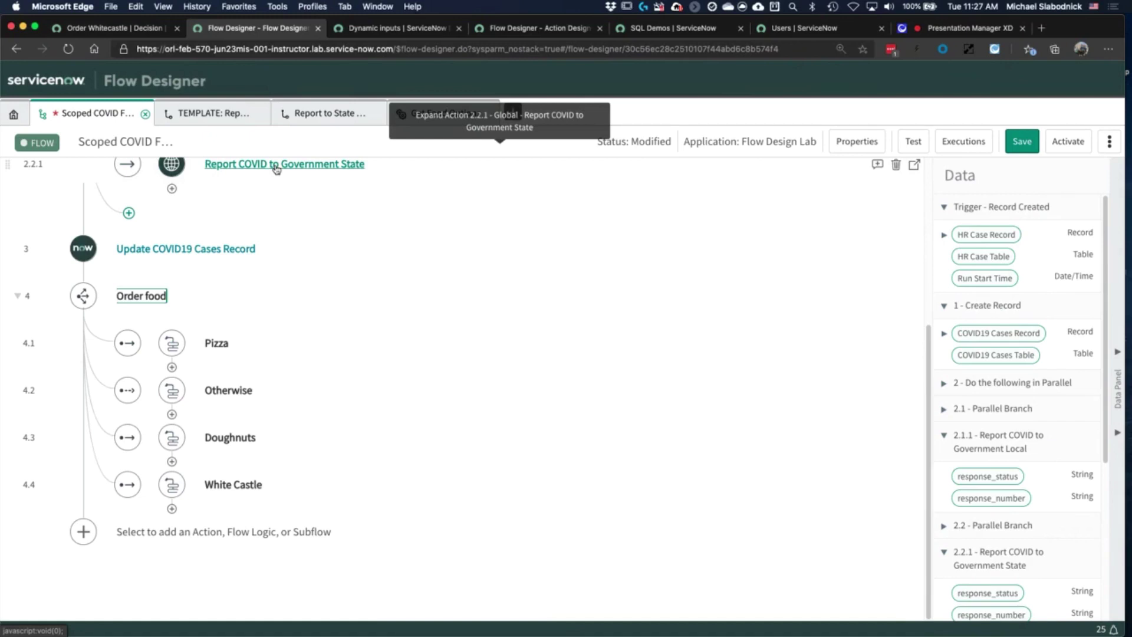
key("ctrl+shift+Tab")
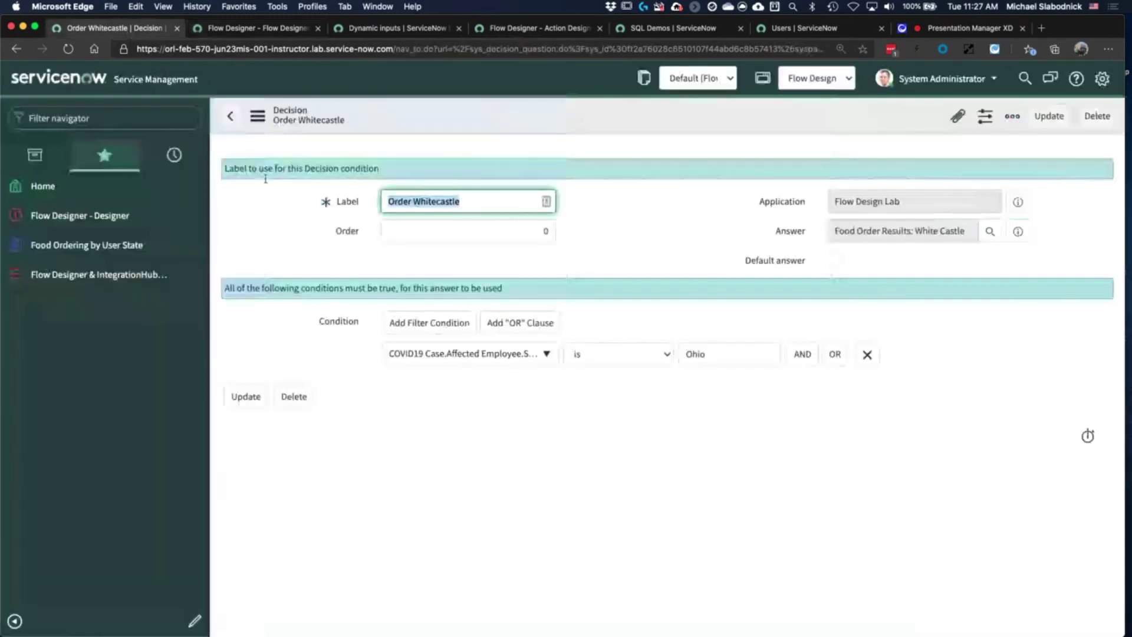
key("Tab")
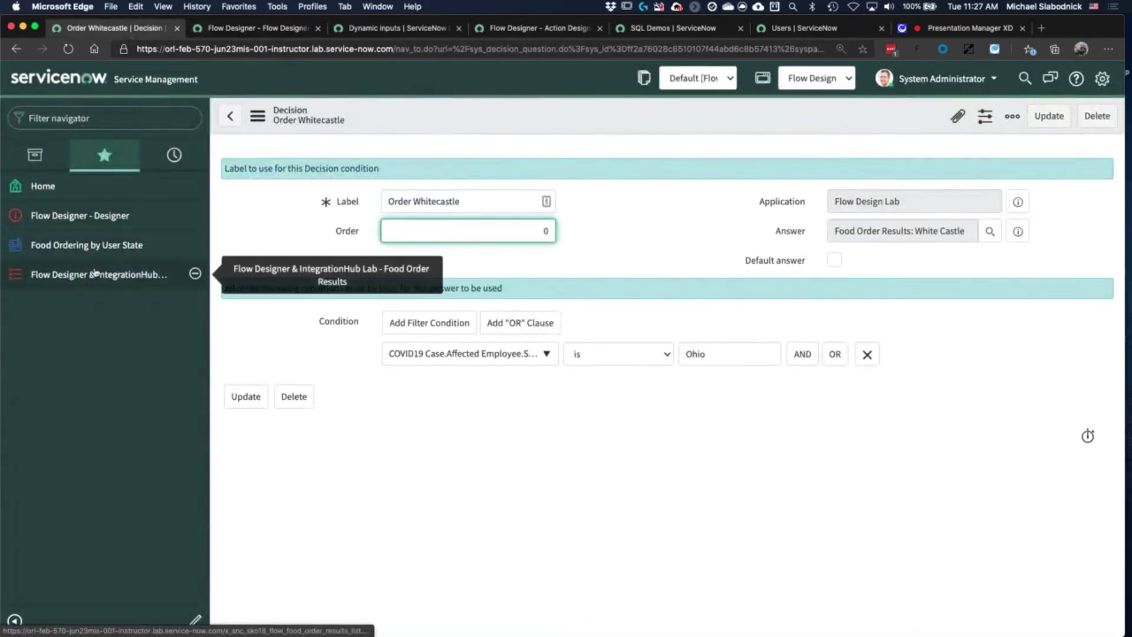
left_click(93, 245)
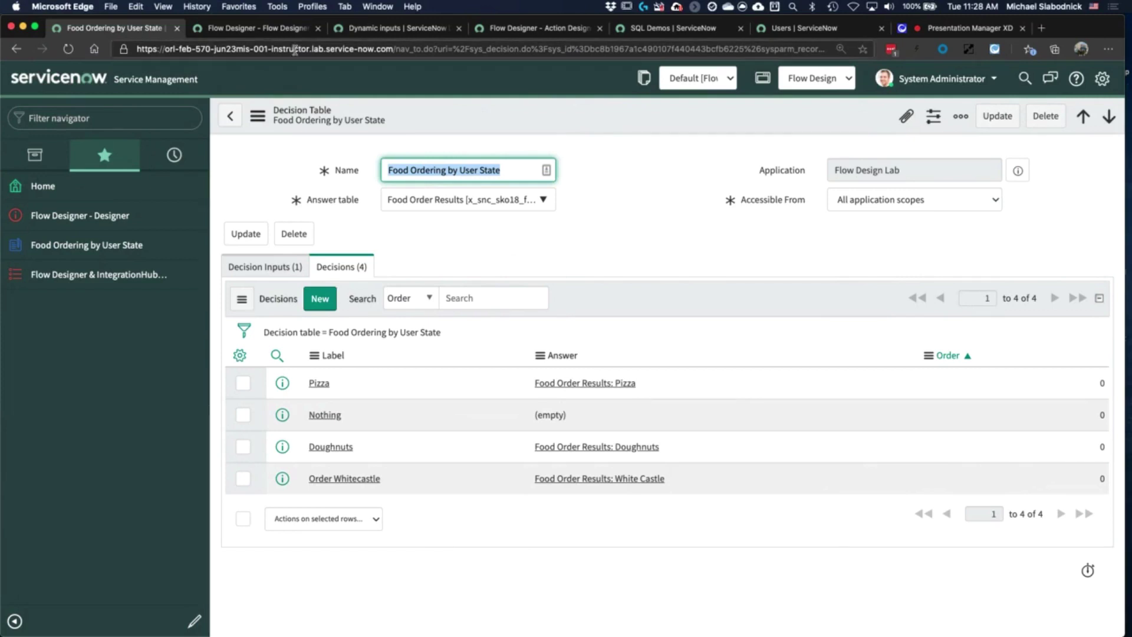
Return to the Scoped COVID flow in Flow Designer and save it
left_click(284, 29)
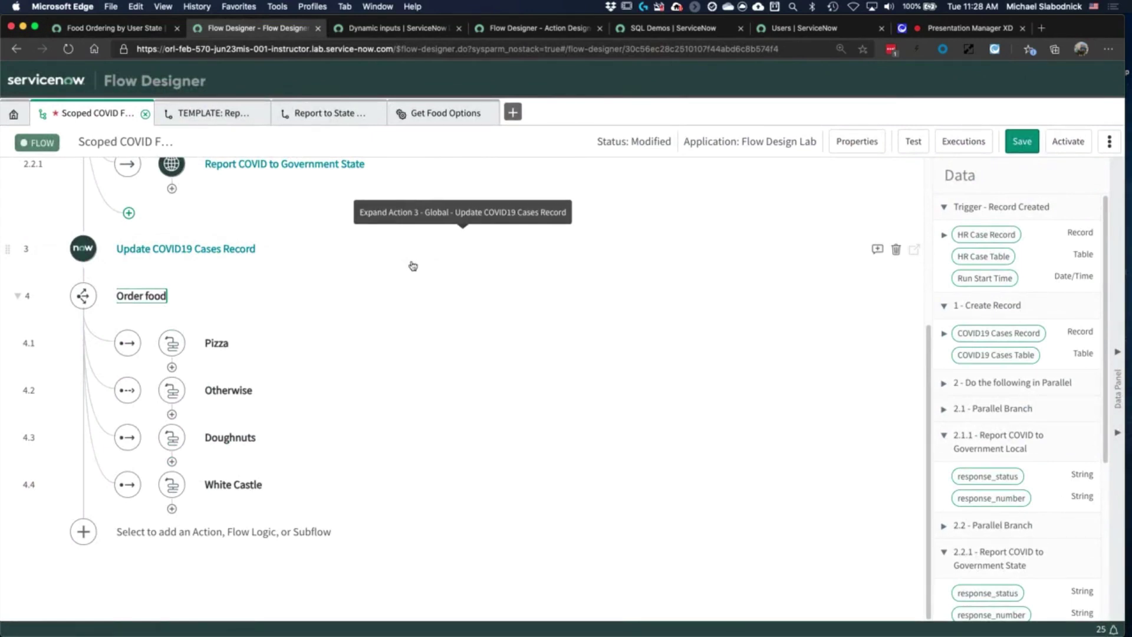
left_click(1022, 142)
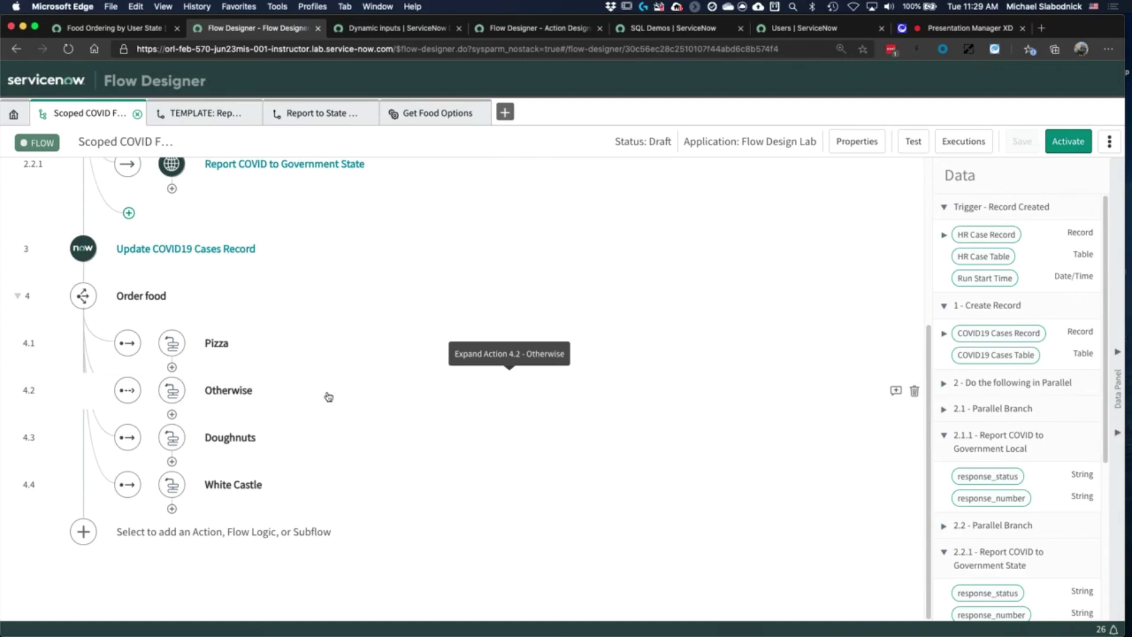
Append the Global spoke's Get COVID19 Case Results action after the Order food decision, with state set to Ohio
left_click(121, 532)
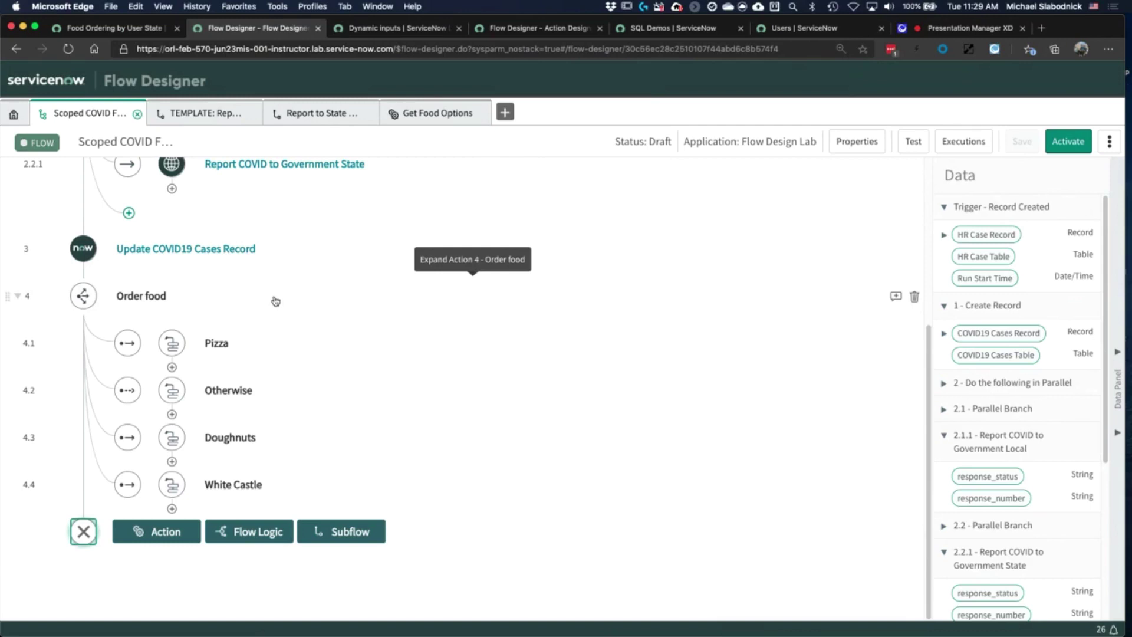
left_click(152, 532)
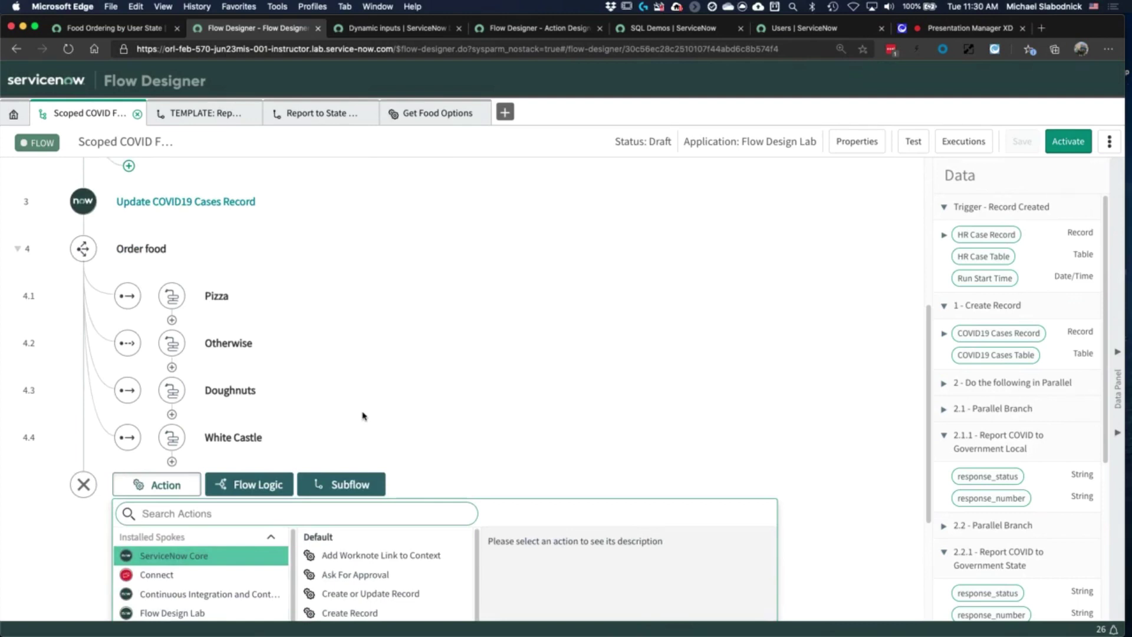
scroll(362, 351, "down", 2)
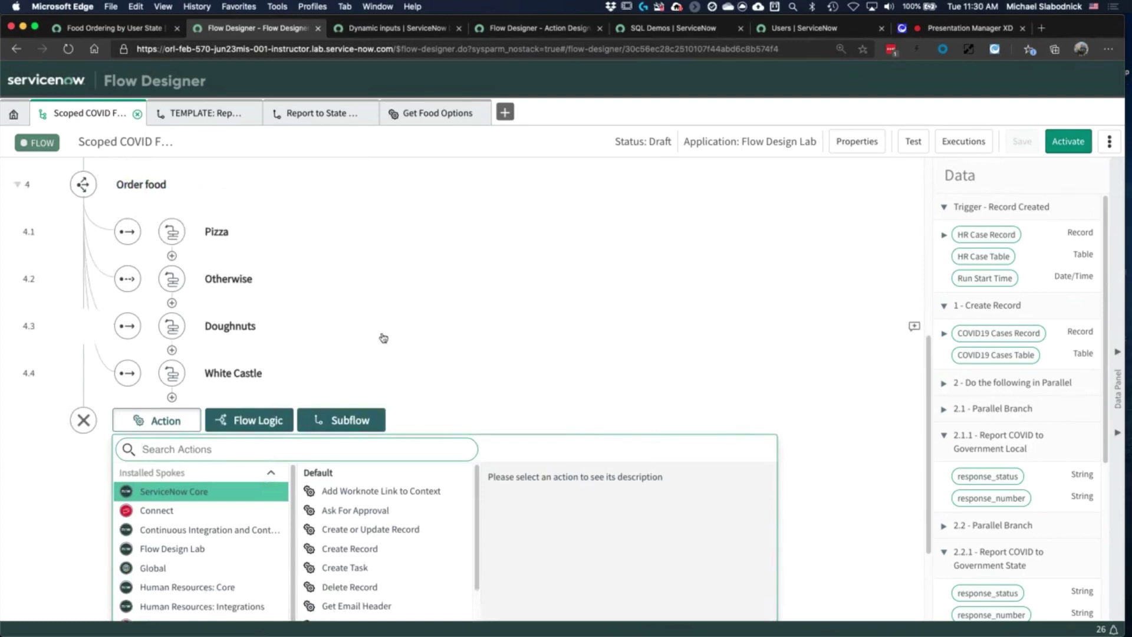
scroll(401, 328, "down", 2)
scroll(401, 328, "down", 3)
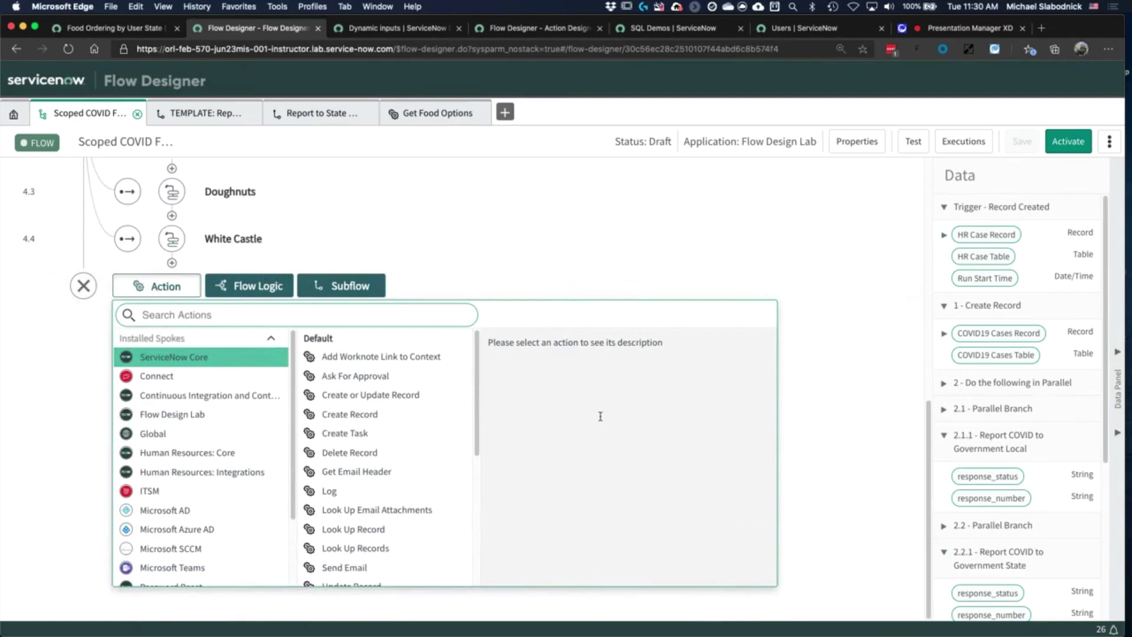
left_click(160, 435)
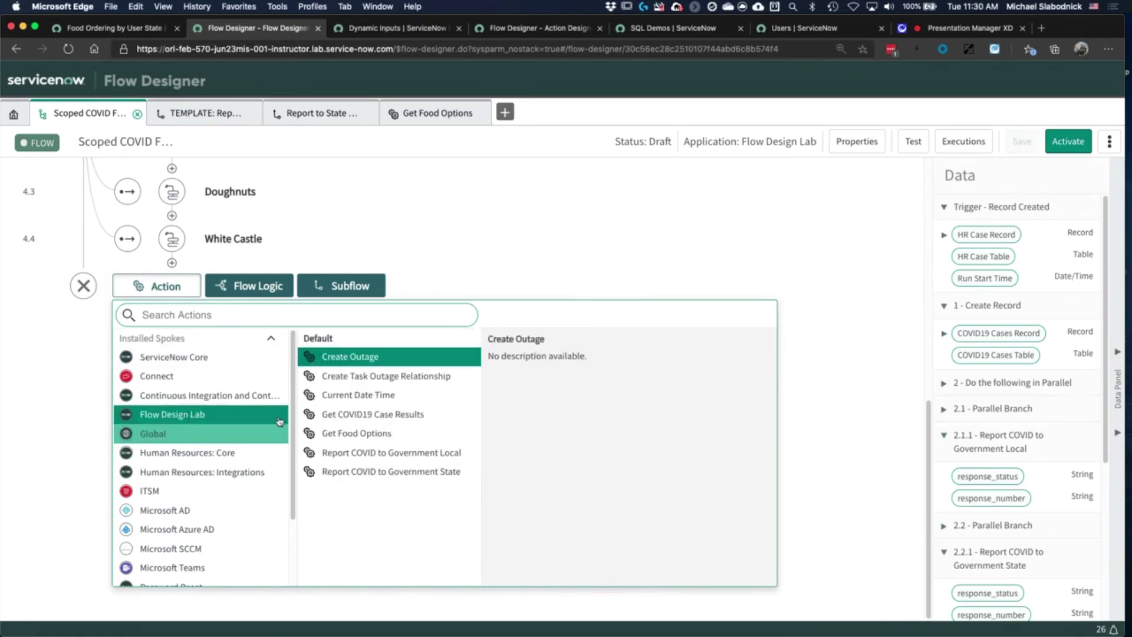
left_click(427, 415)
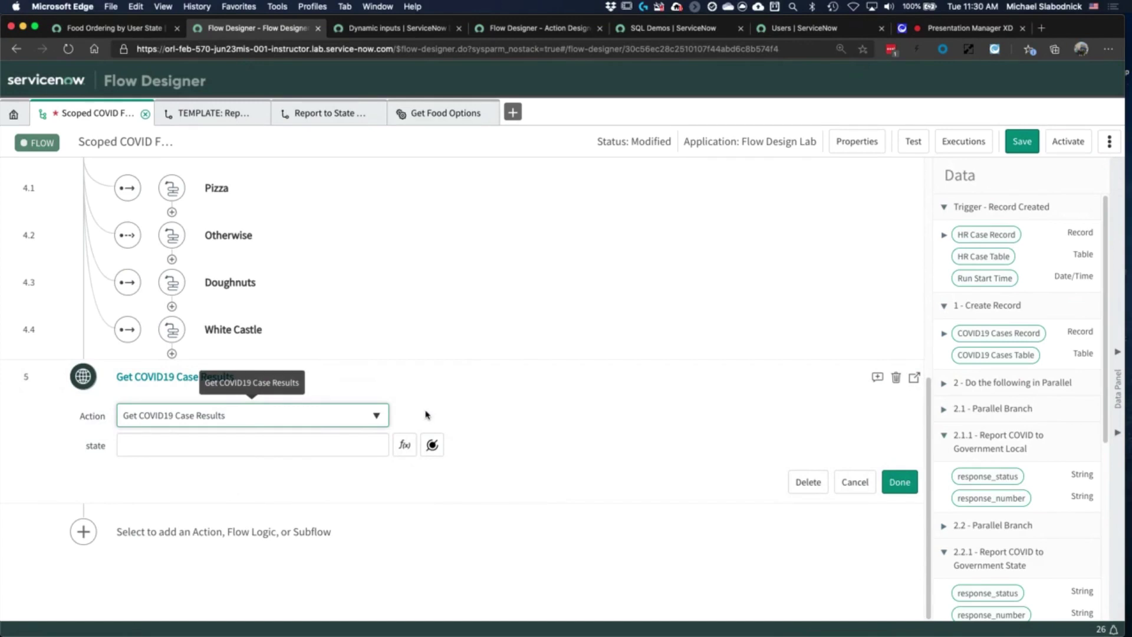
left_click(281, 440)
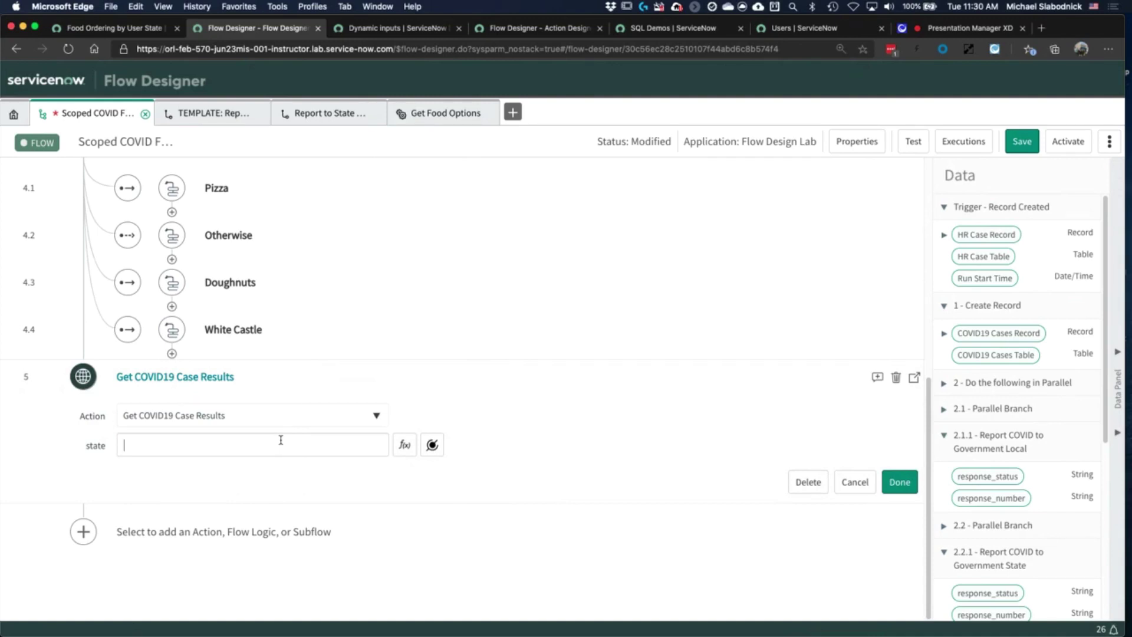
type("Ohio")
left_click(898, 482)
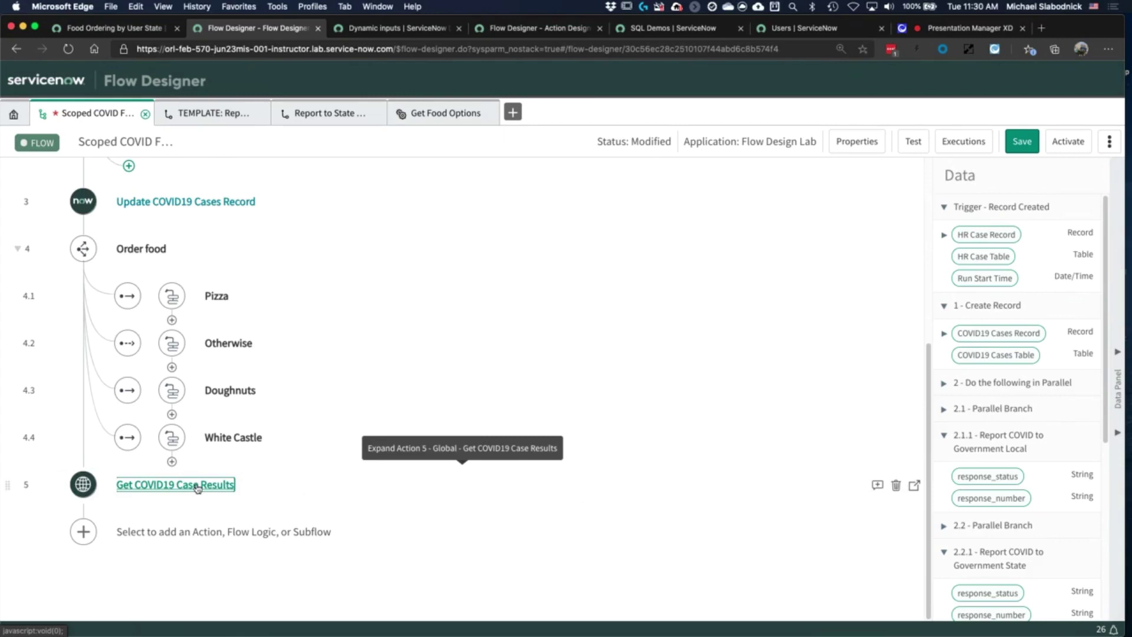
Append an Update Record action after Get COVID19 Case Results, targeting the COVID19 Cases Record from the step 1 Create Record
left_click(198, 533)
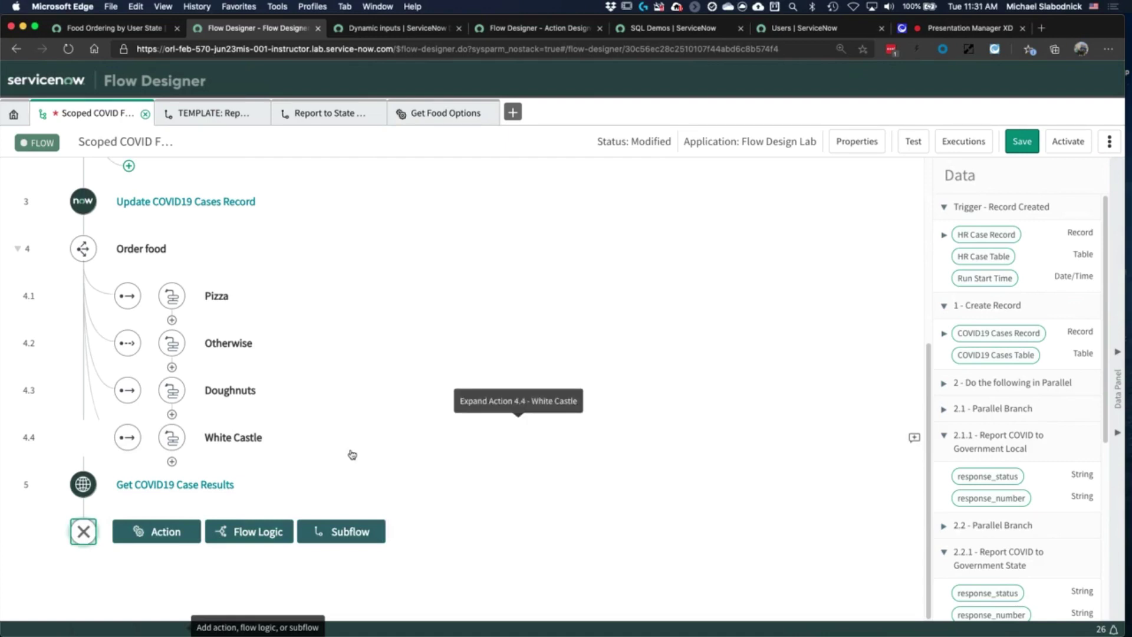
left_click(167, 534)
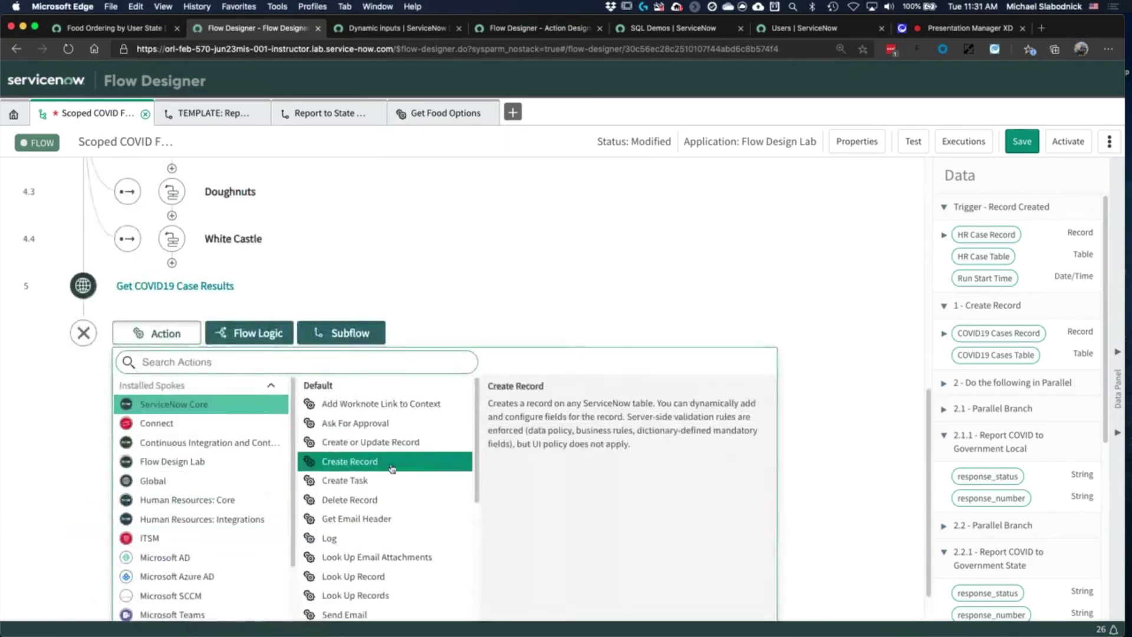
scroll(391, 470, "down", 5)
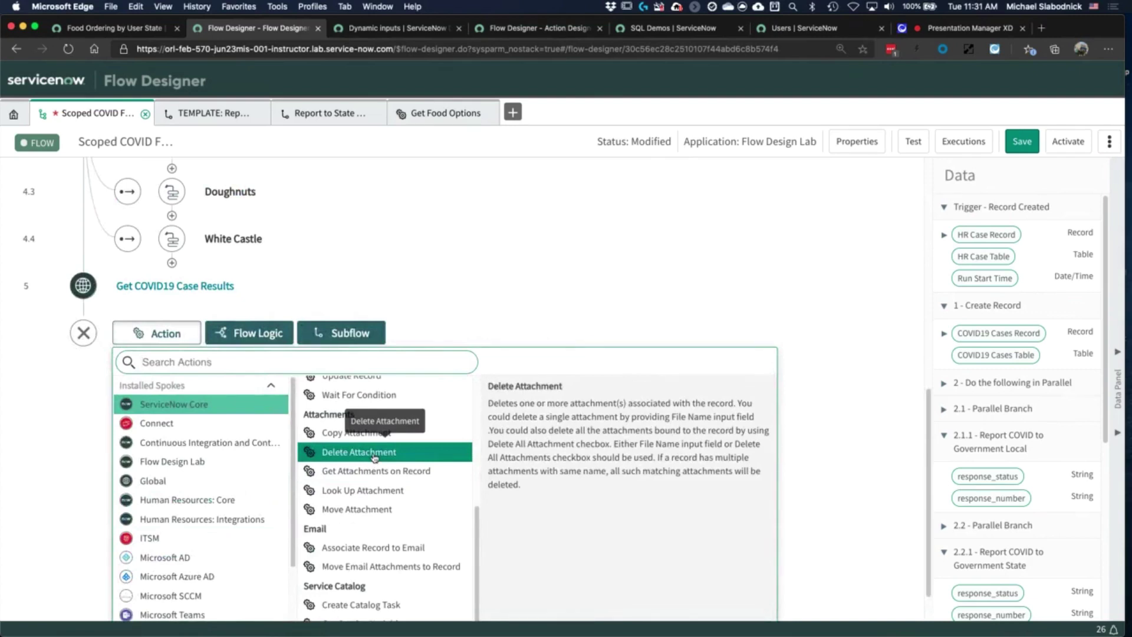
scroll(374, 457, "down", 2)
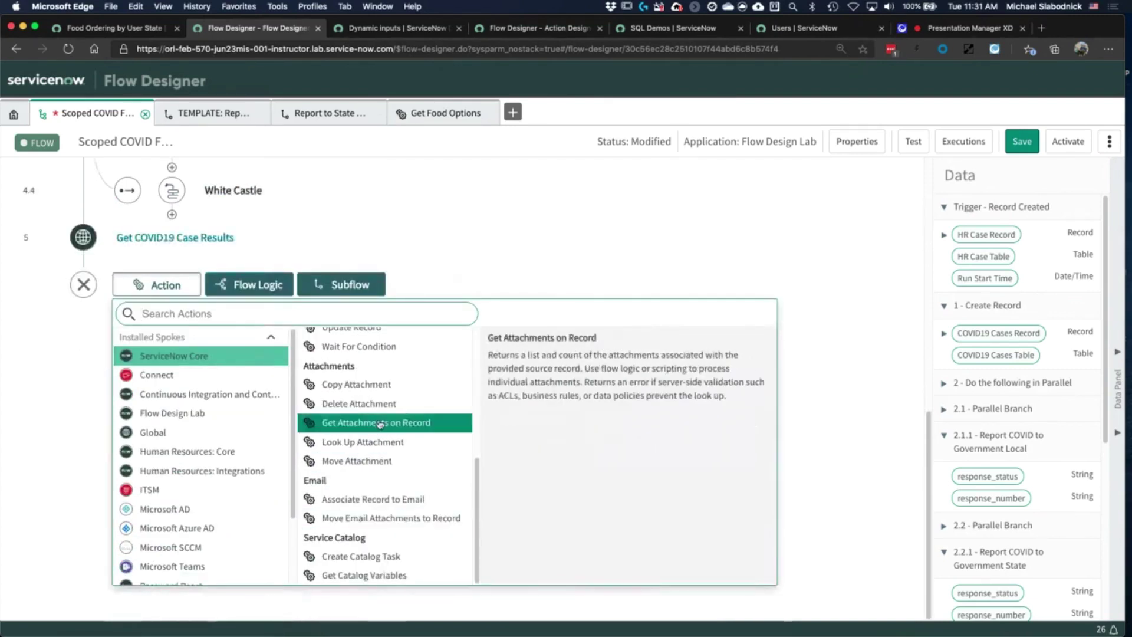
scroll(339, 354, "up", 2)
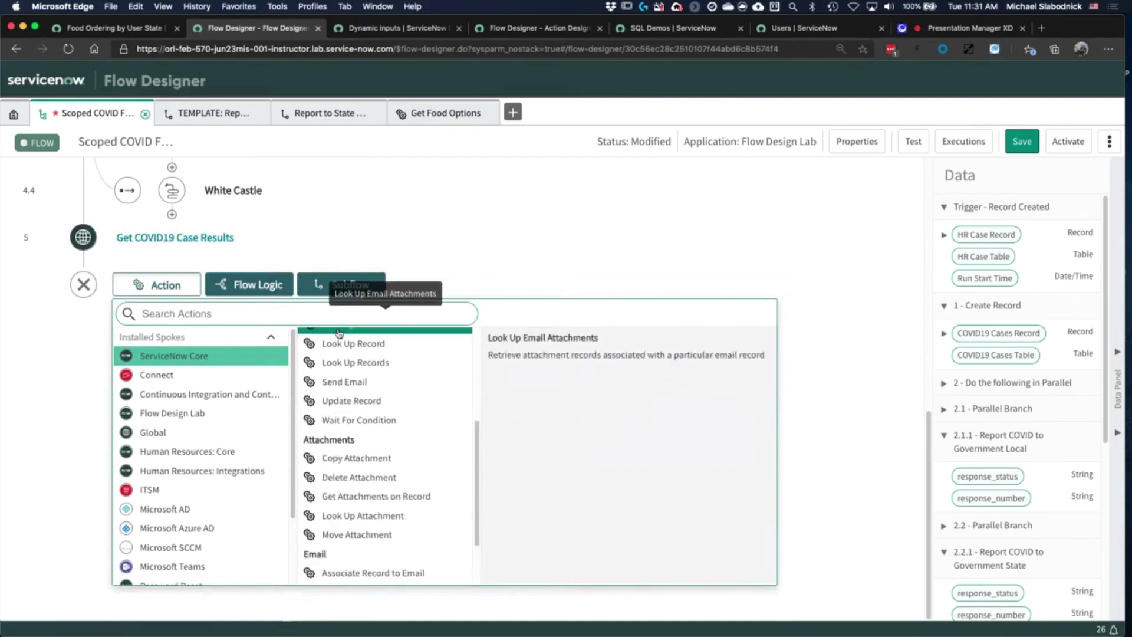
left_click(354, 402)
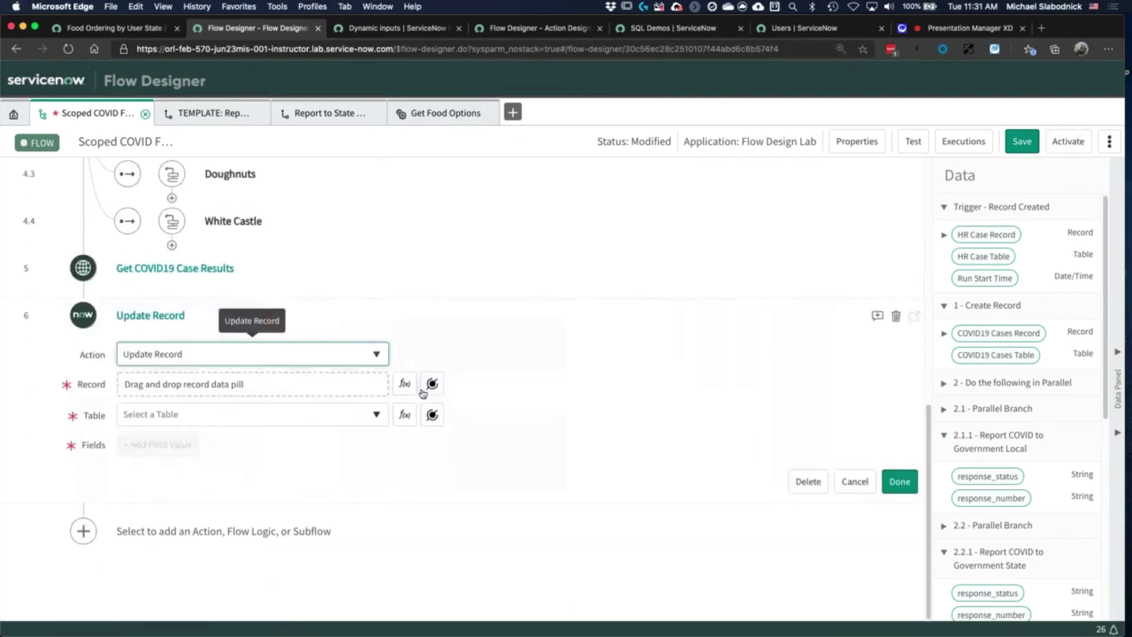
left_click(433, 383)
left_click(394, 471)
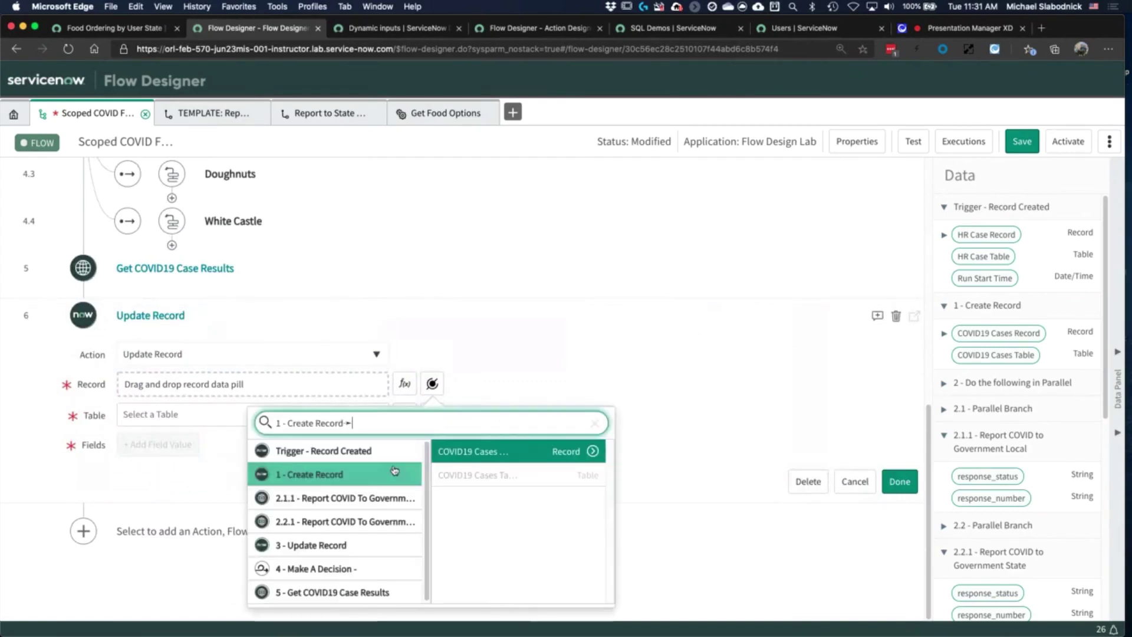
left_click(528, 454)
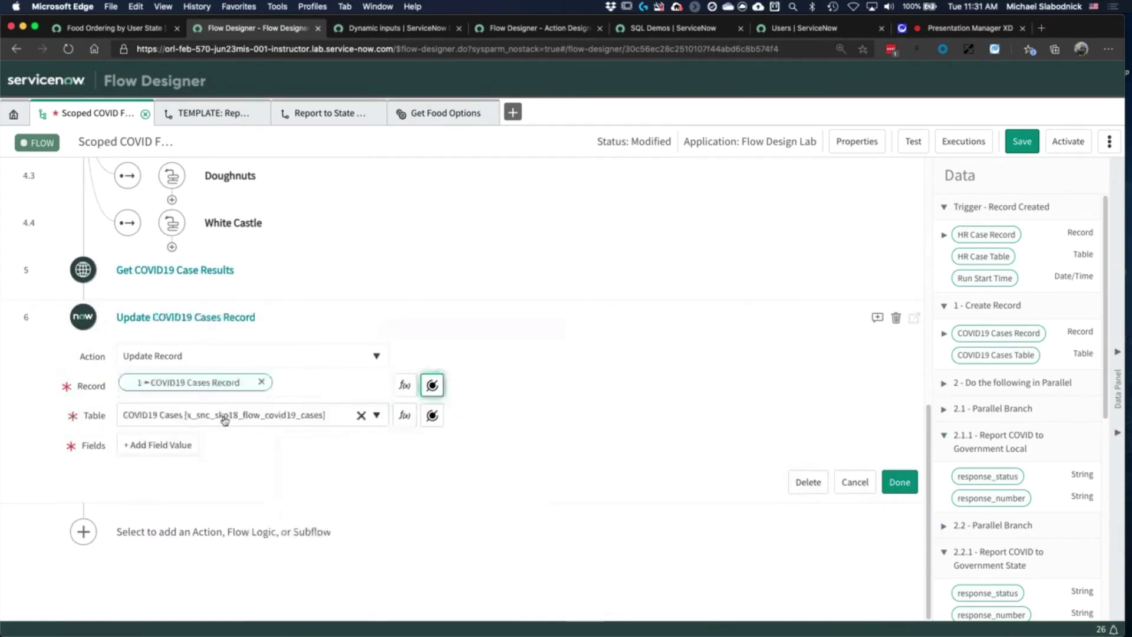
Add a Work notes field value reading "Number of cases in Ohio are" followed by the output_array pill from Get COVID19 Case Results
left_click(158, 446)
left_click(203, 419)
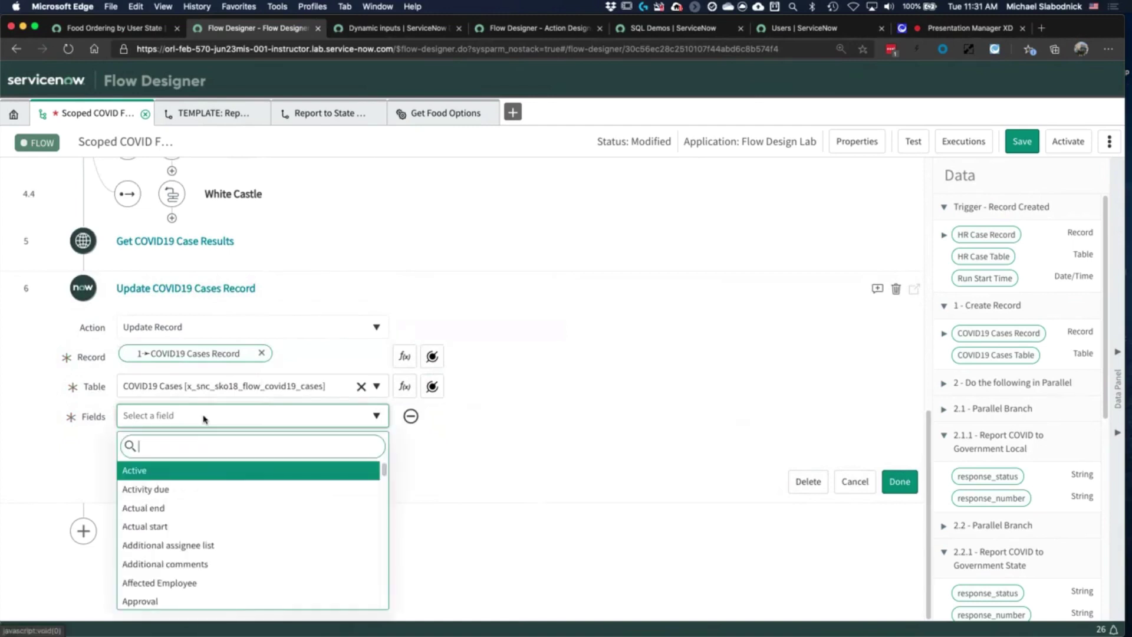
type("work no")
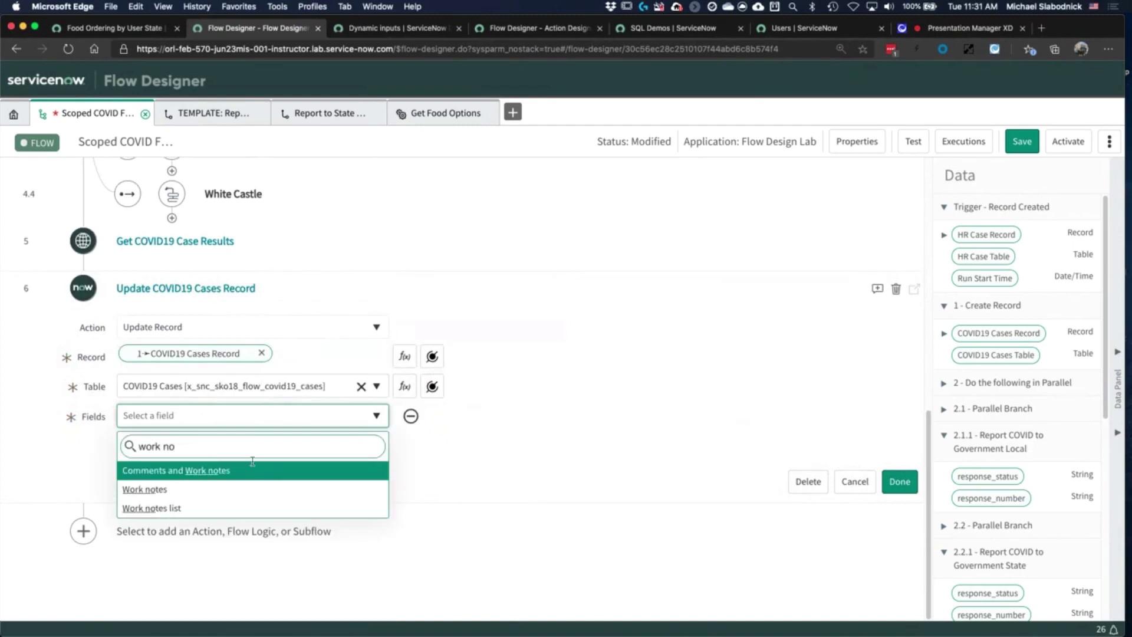
left_click(254, 494)
left_click(472, 422)
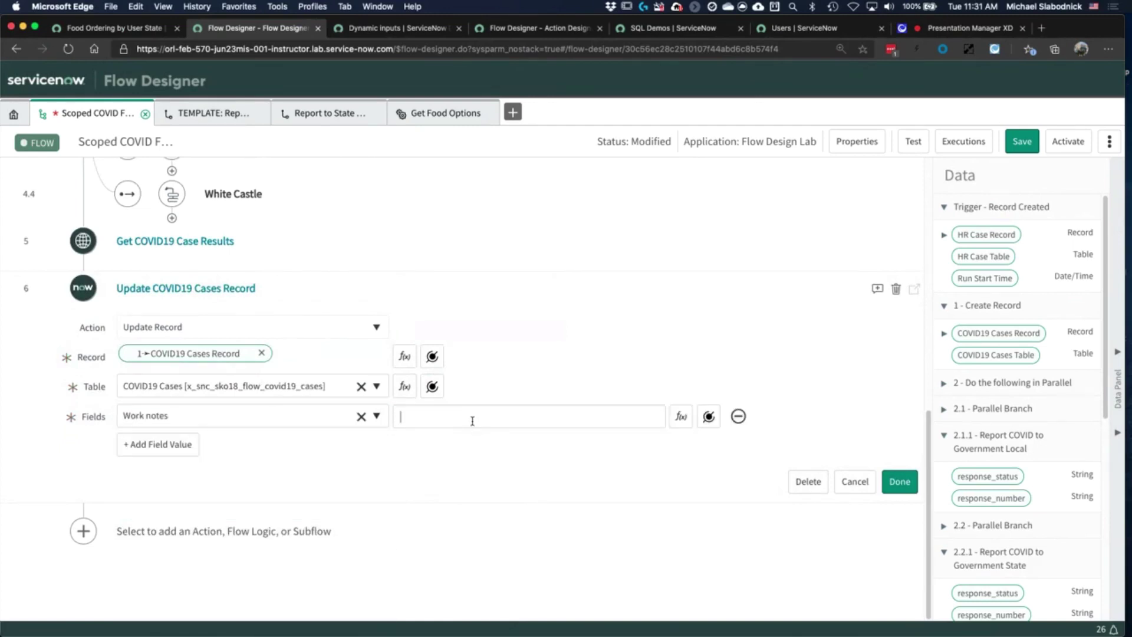
type("Number of cases in Ohio are")
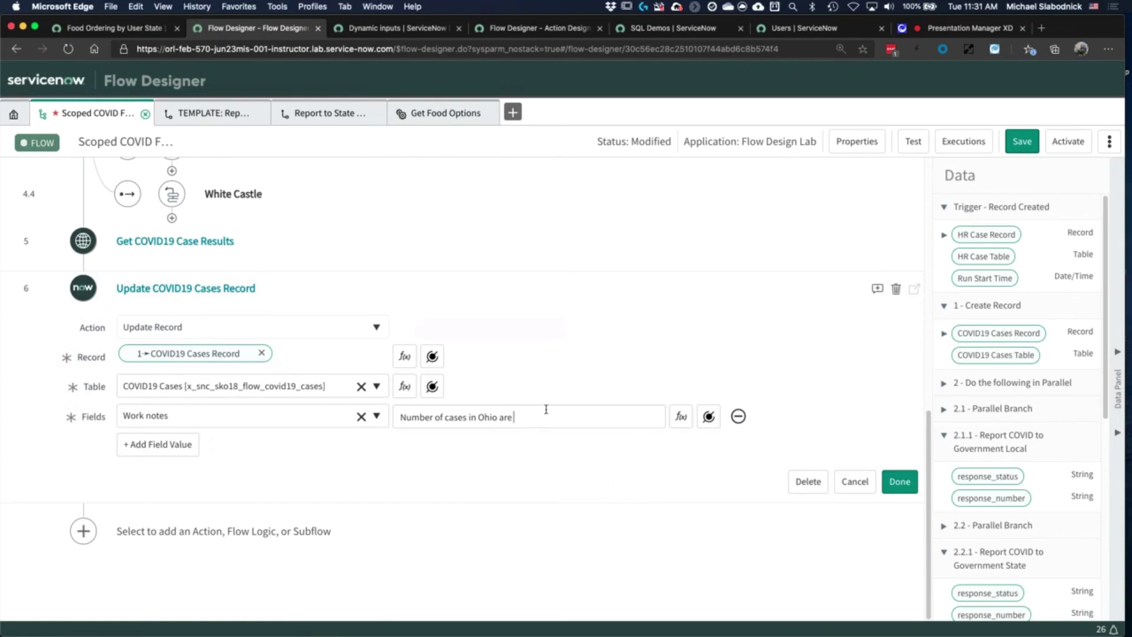
left_click(710, 417)
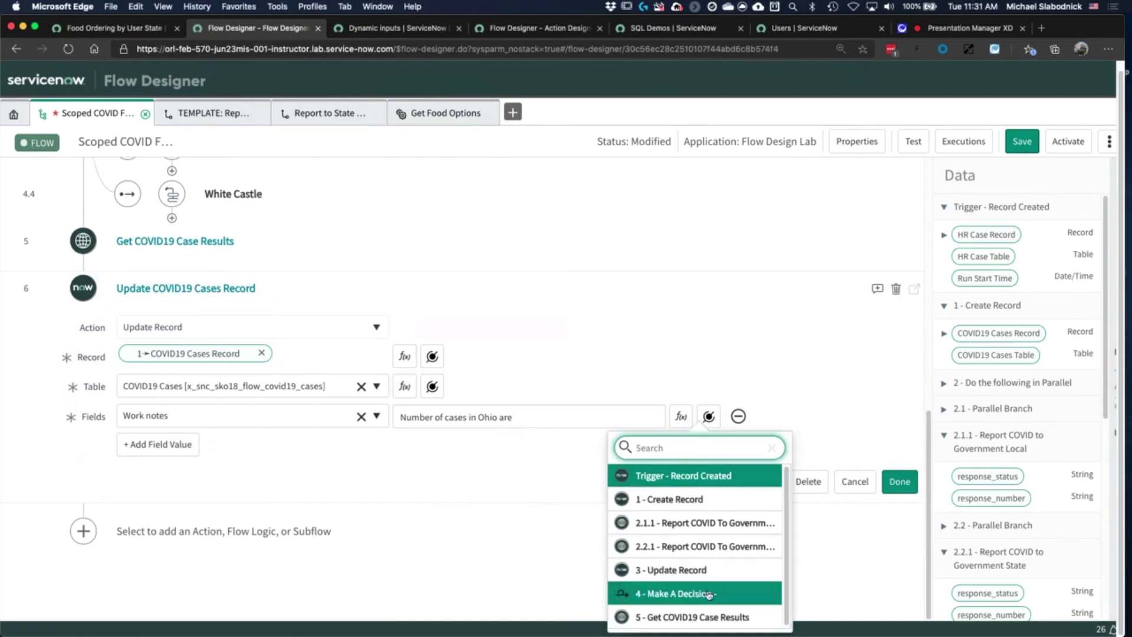
left_click(702, 616)
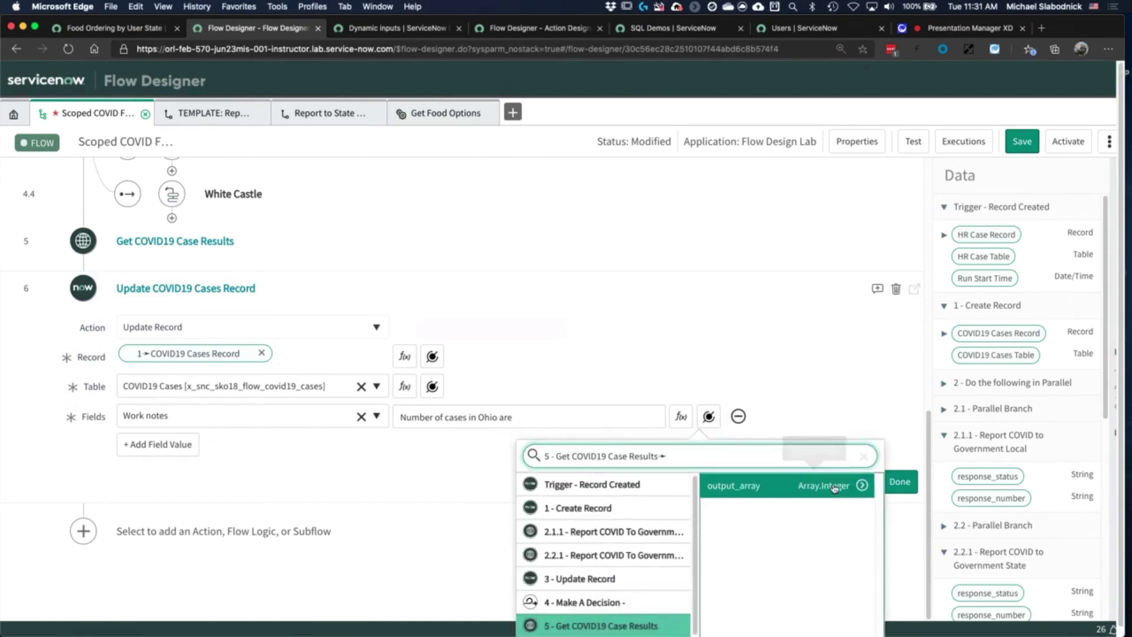
left_click(831, 486)
Open the transform functions for the Work notes output_array pill and review the Utilities, Simple Math, Sanitize SQL, String and Date & Time options
mouse_move(586, 417)
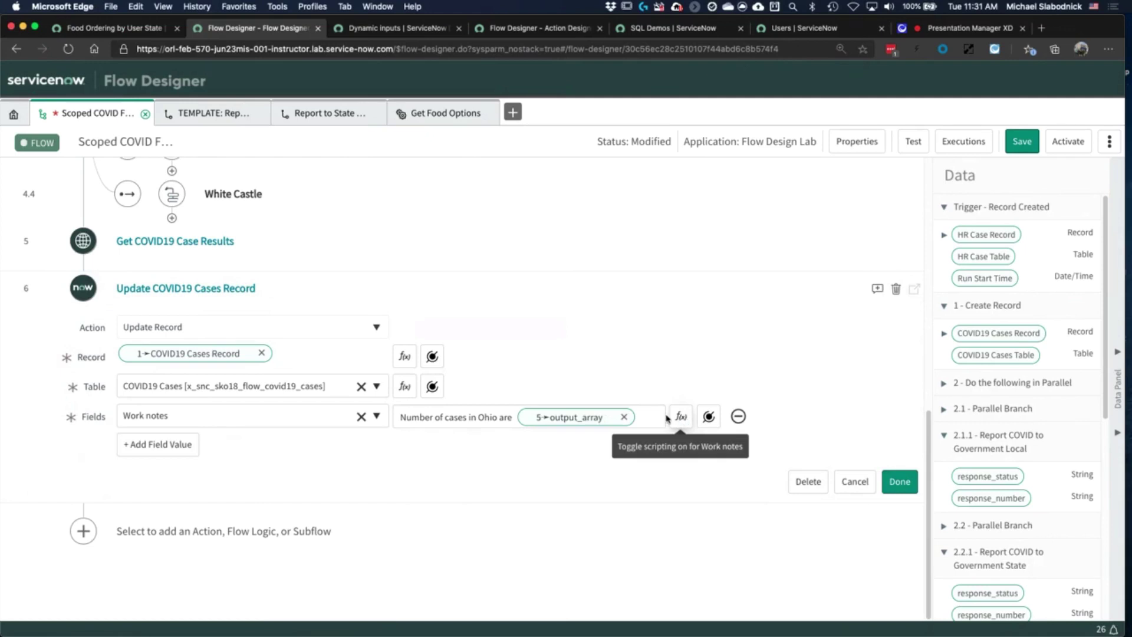
left_click(603, 418)
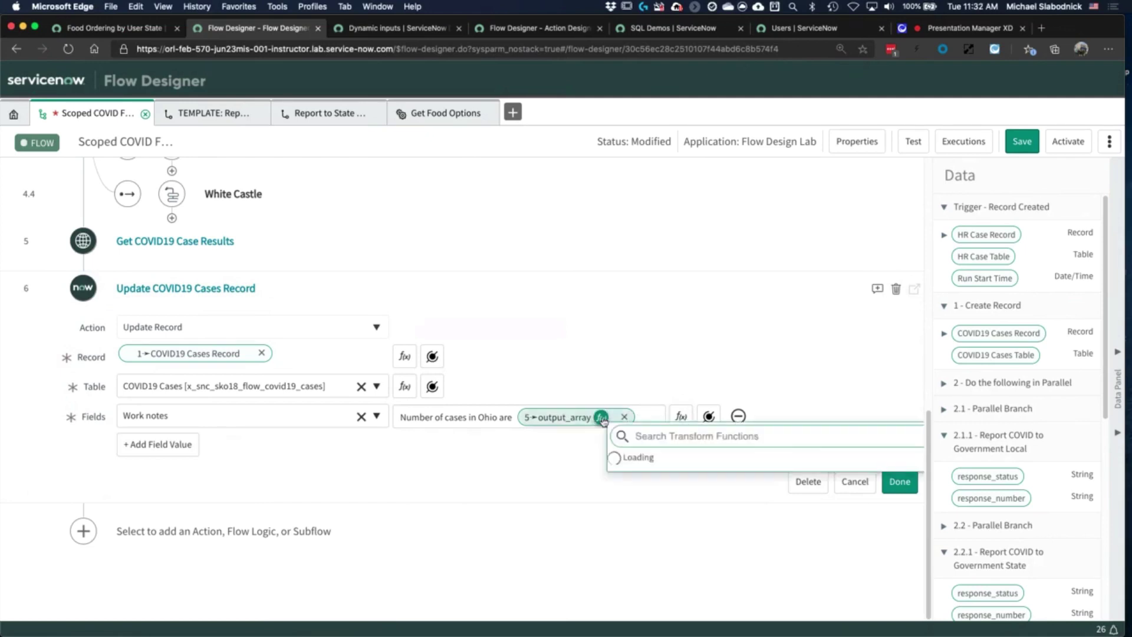
scroll(775, 349, "down", 2)
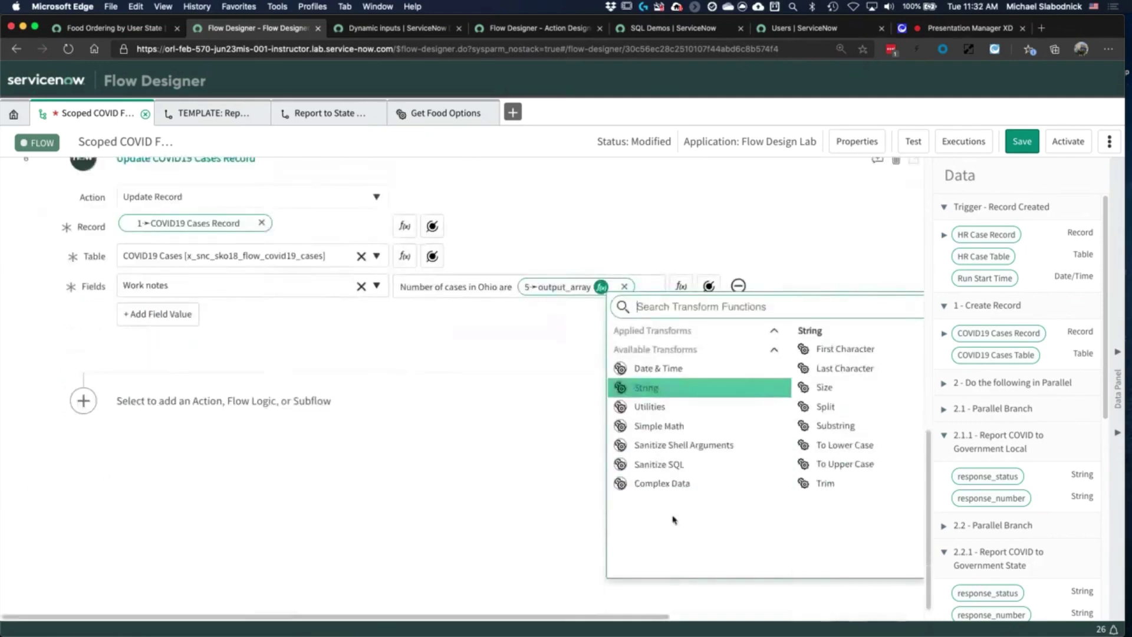
left_click_drag(658, 620, 885, 616)
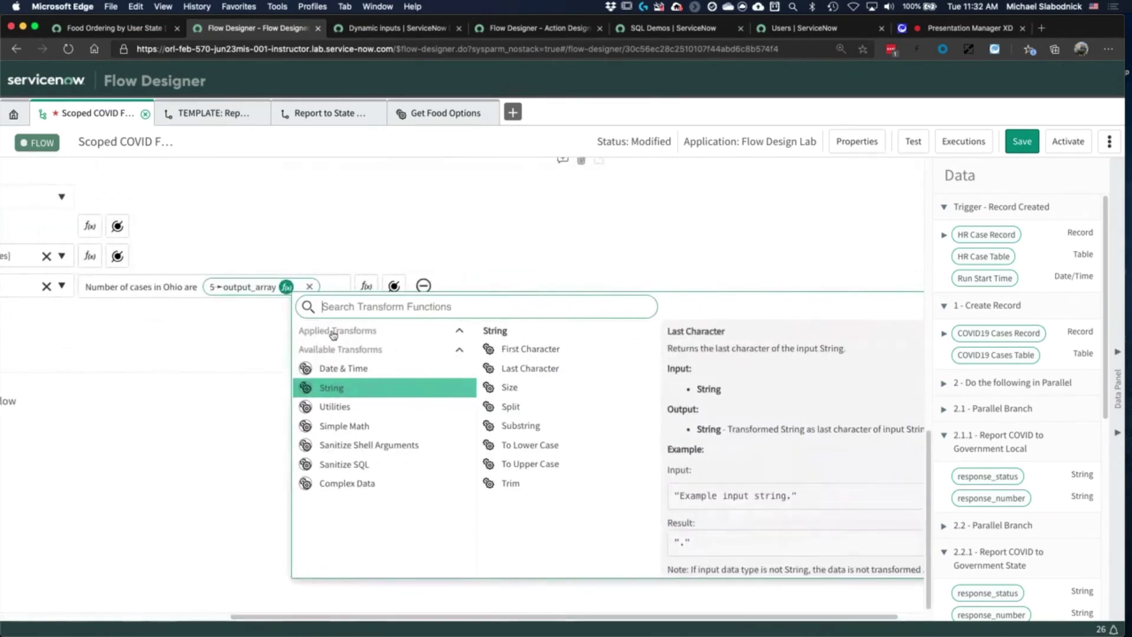
left_click(328, 408)
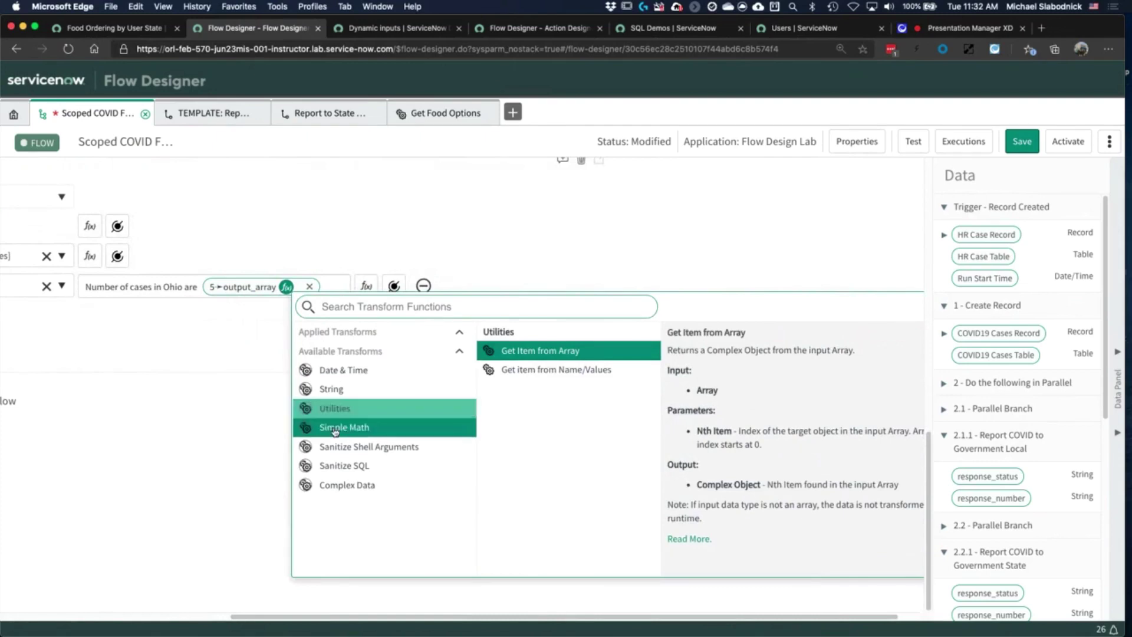
left_click(335, 429)
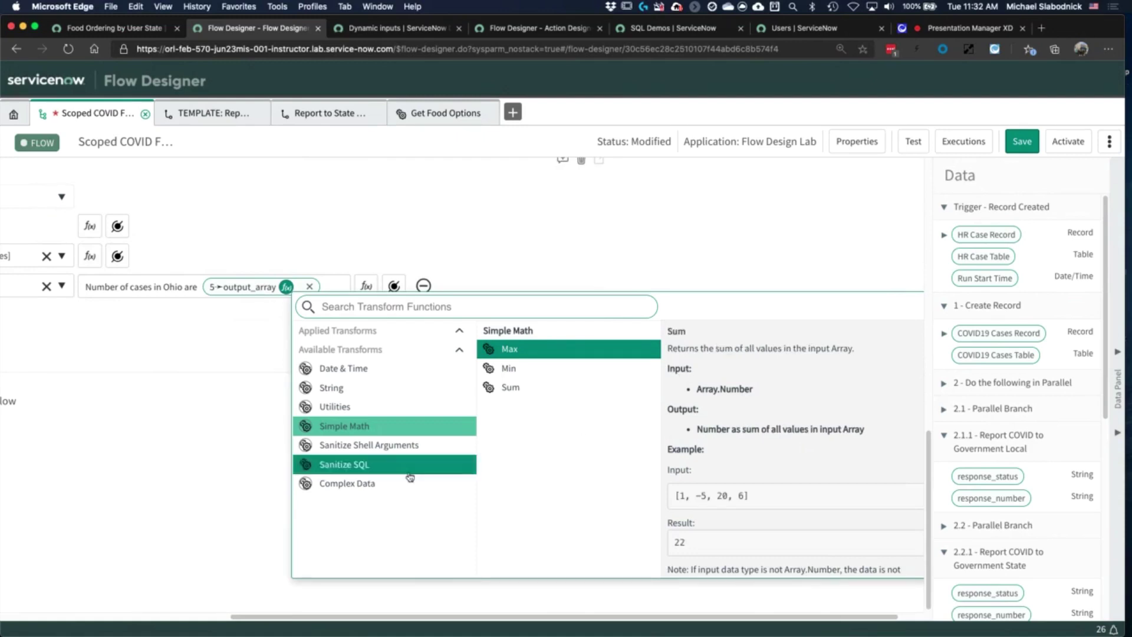
left_click(330, 470)
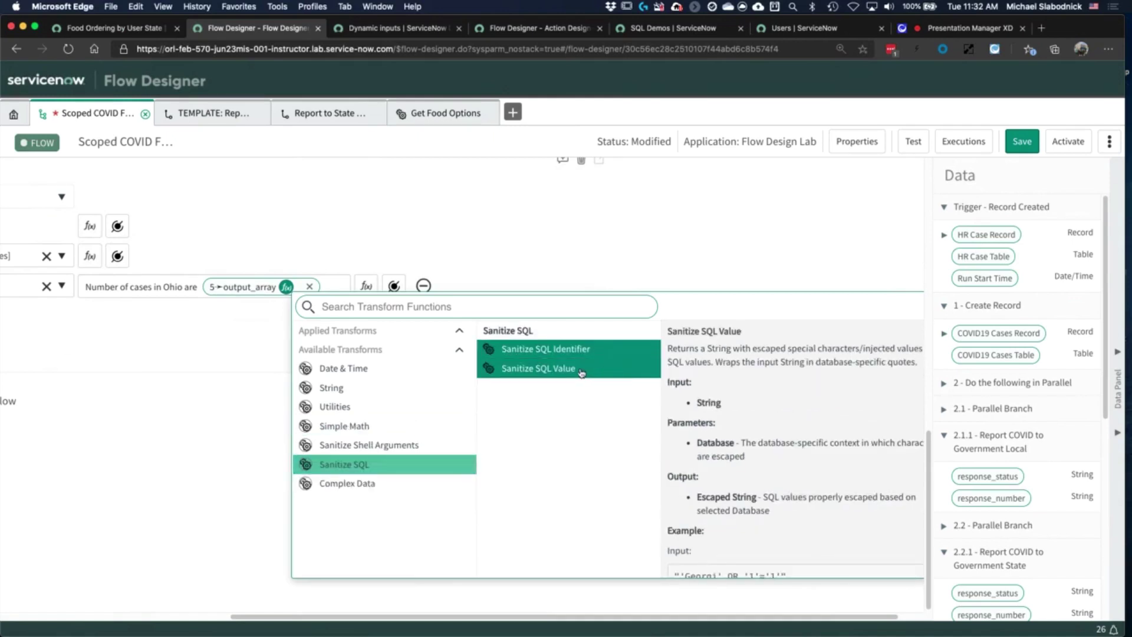
scroll(581, 373, "down", 3)
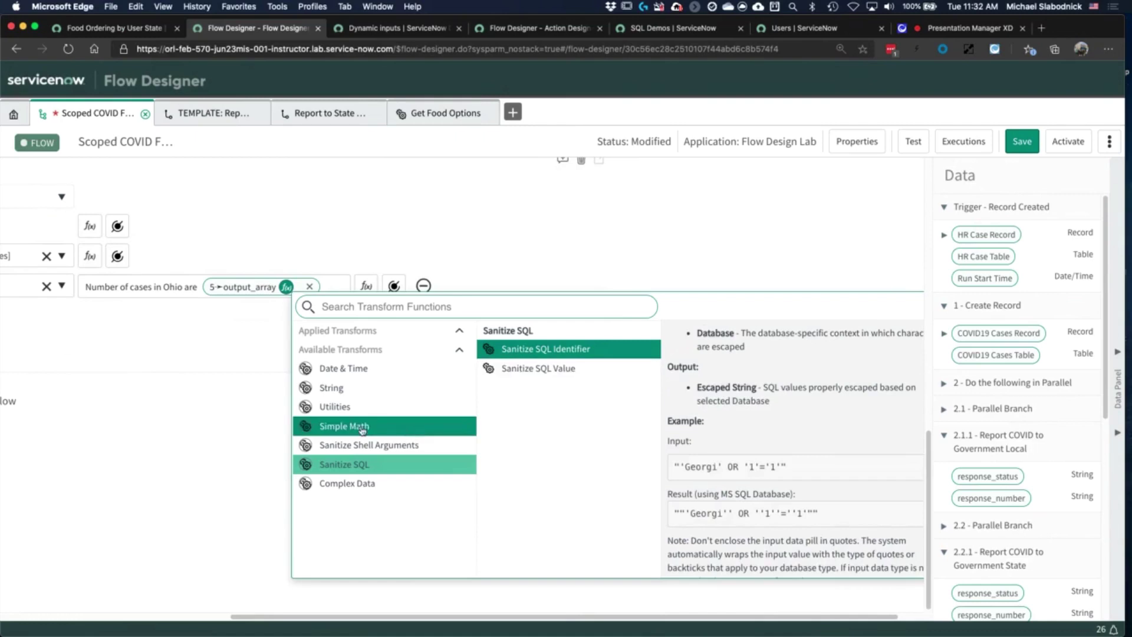
left_click(347, 389)
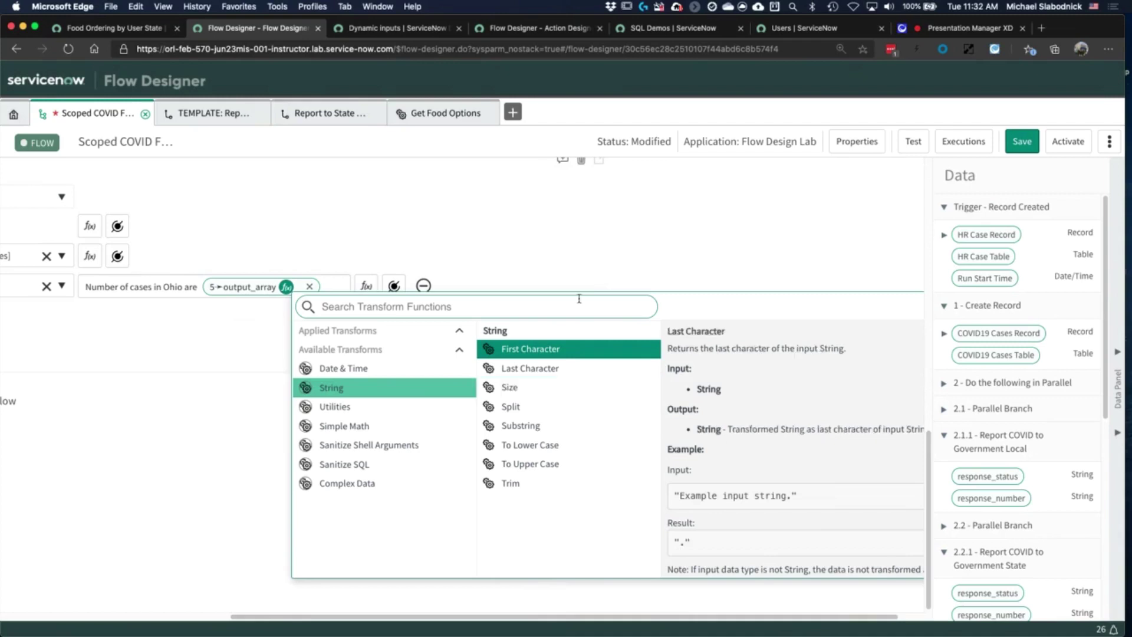
left_click(345, 369)
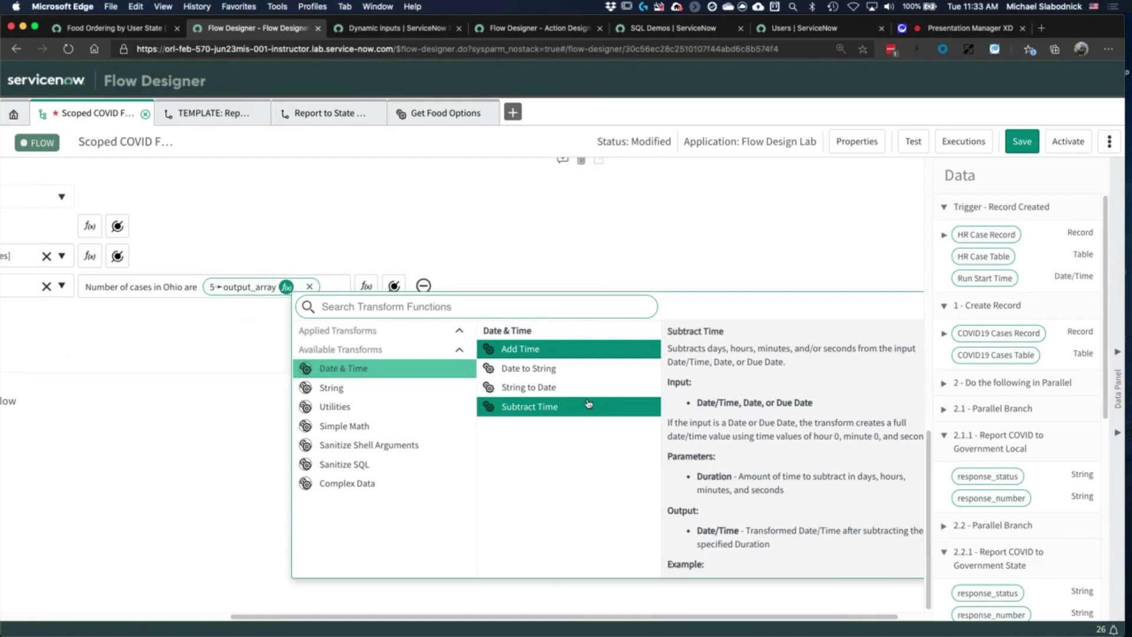
left_click(353, 411)
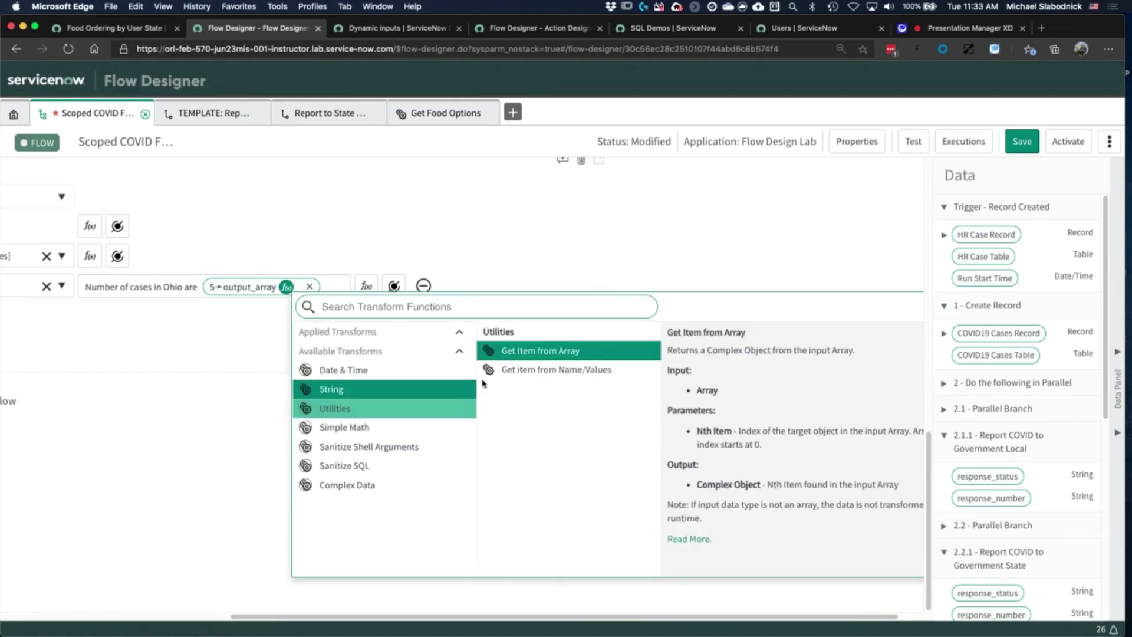
Apply the Simple Math Max transform to the output_array pill and finish the Update COVID19 Cases Record action
left_click(354, 425)
left_click(533, 350)
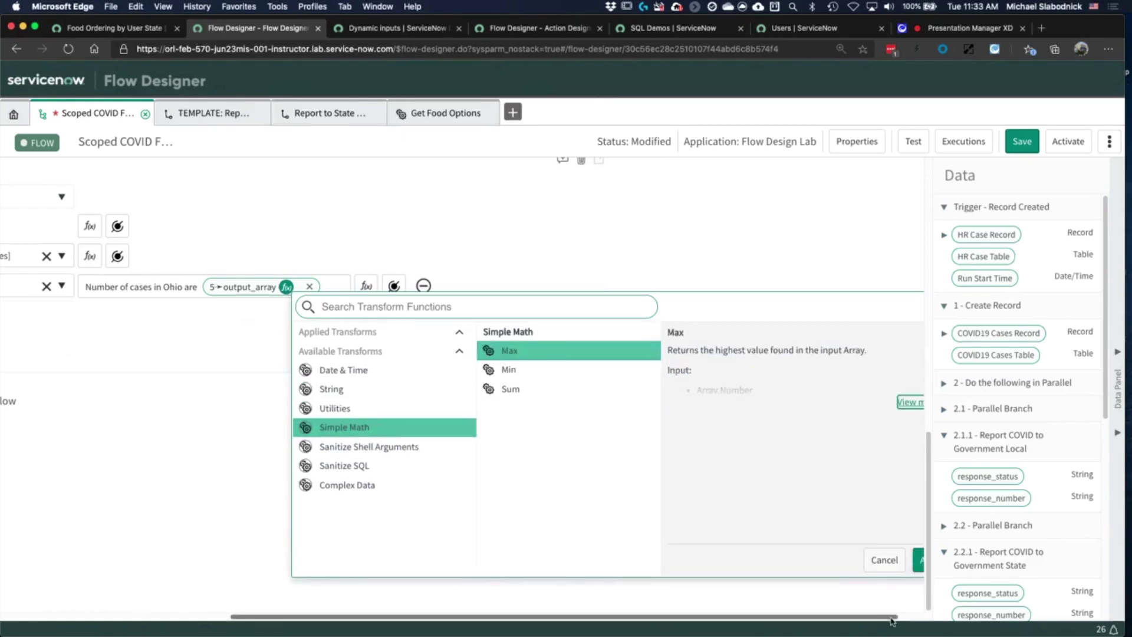
scroll(915, 575, "right", 2)
left_click(898, 559)
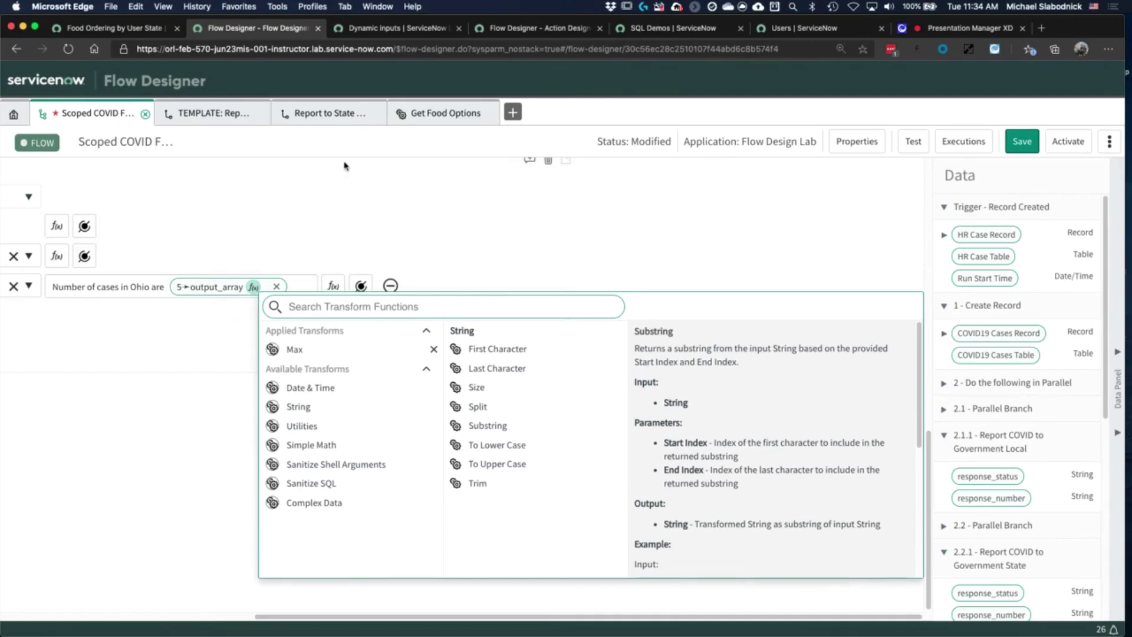
left_click(651, 262)
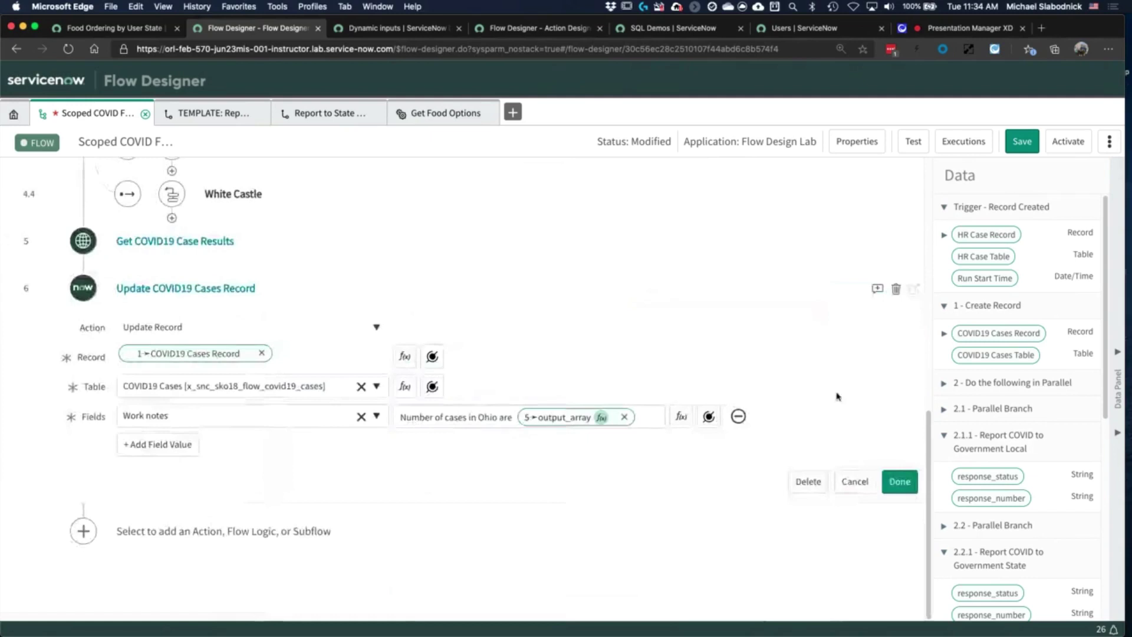
left_click(899, 481)
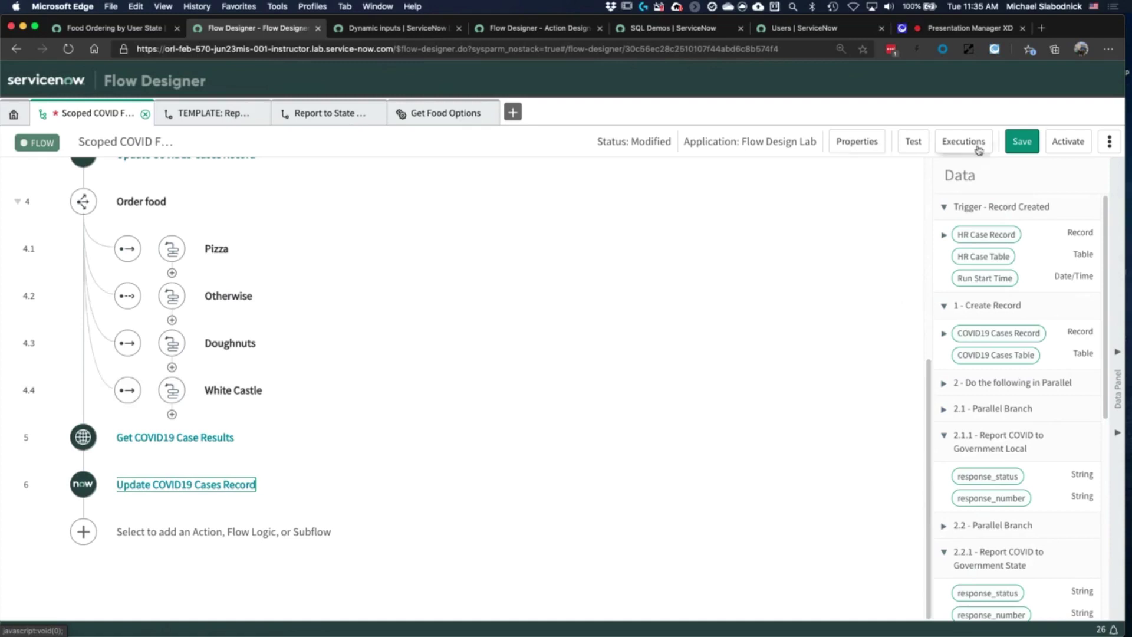
Save the Scoped COVID flow
left_click(1106, 142)
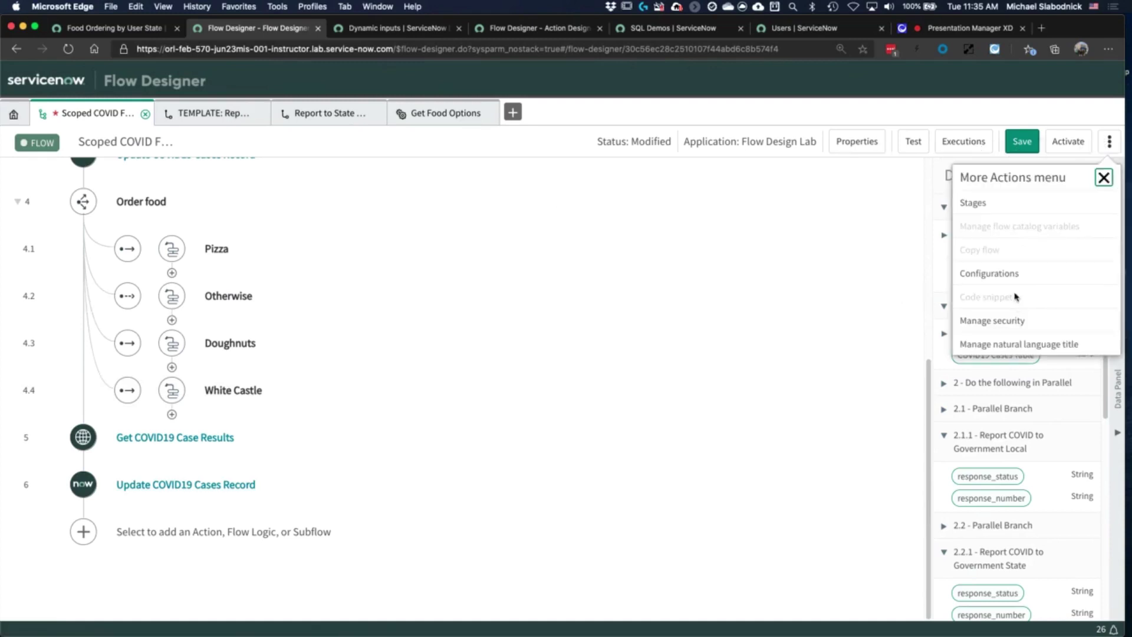
left_click(836, 239)
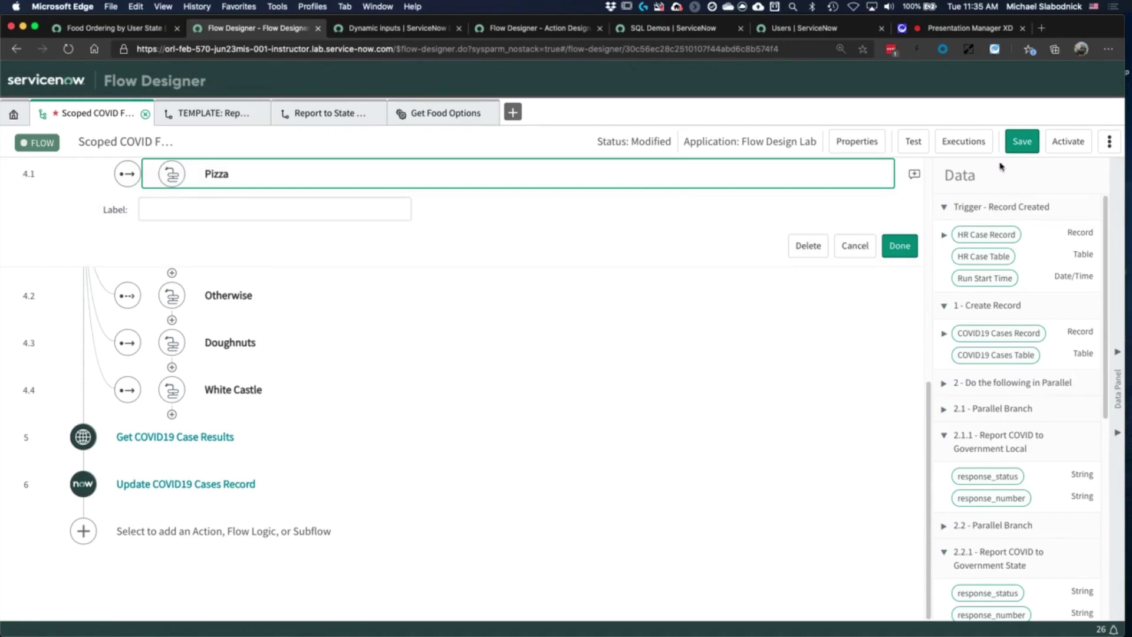
left_click(1017, 147)
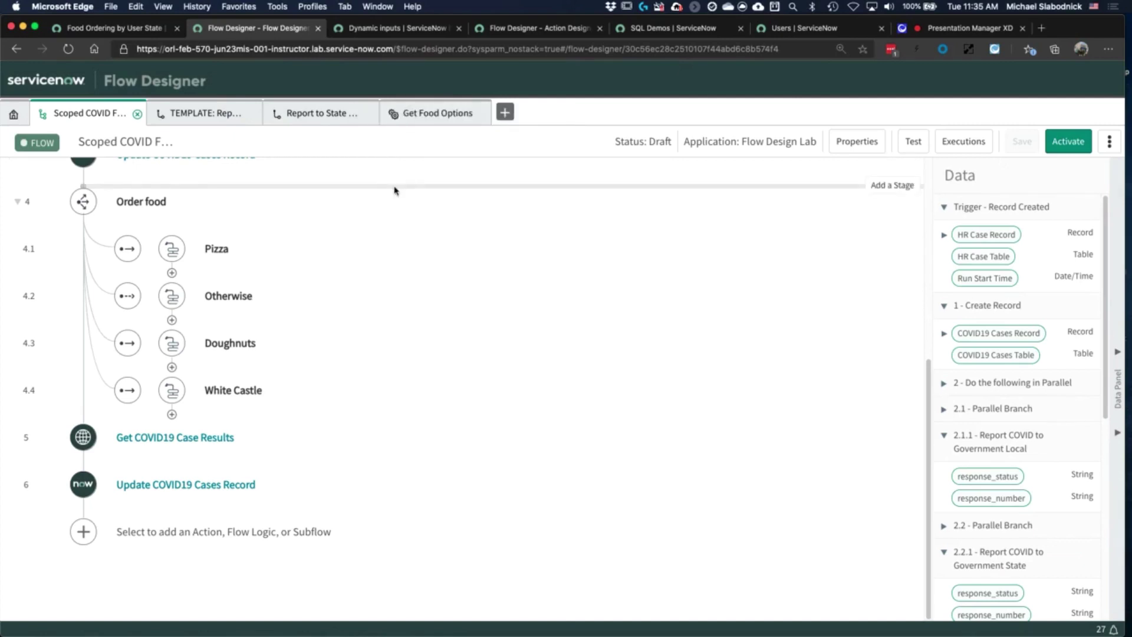
Open the Get Food Options action's Script step, and read the Dynamic inputs documentation on data gathering actions and dynamic choices
left_click(430, 113)
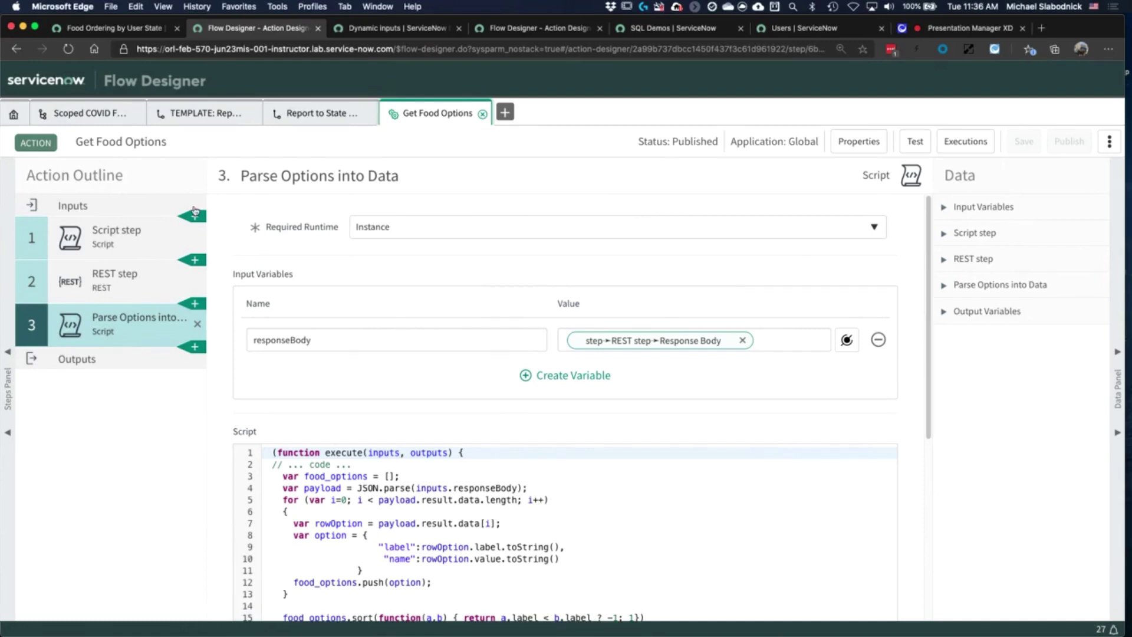
left_click(118, 234)
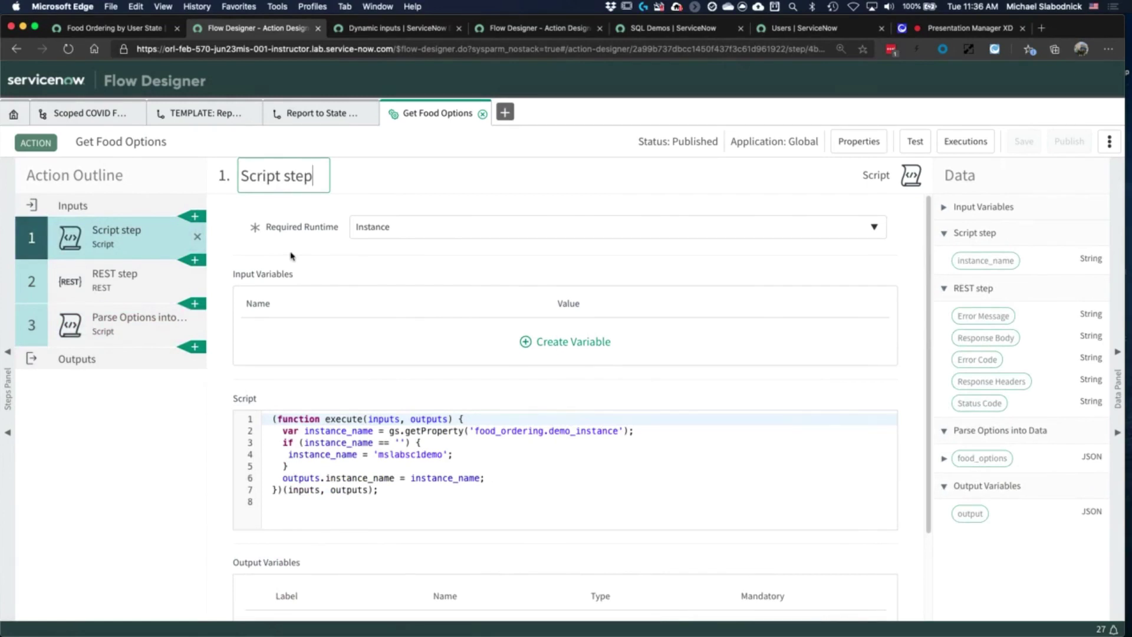
left_click(373, 34)
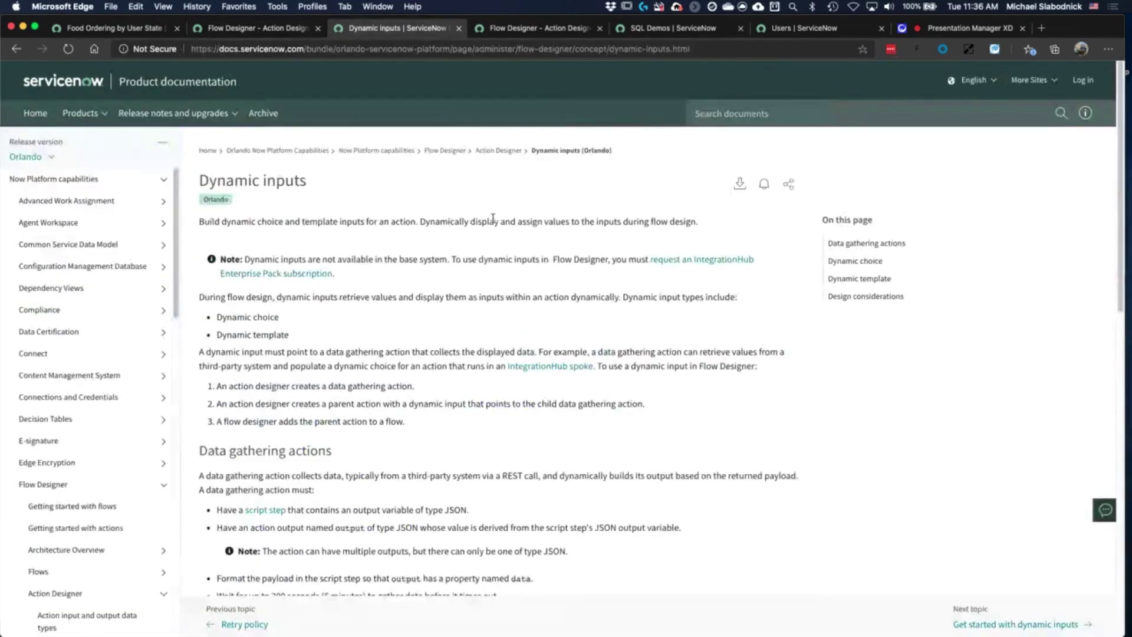
scroll(490, 224, "down", 2)
scroll(489, 230, "down", 4)
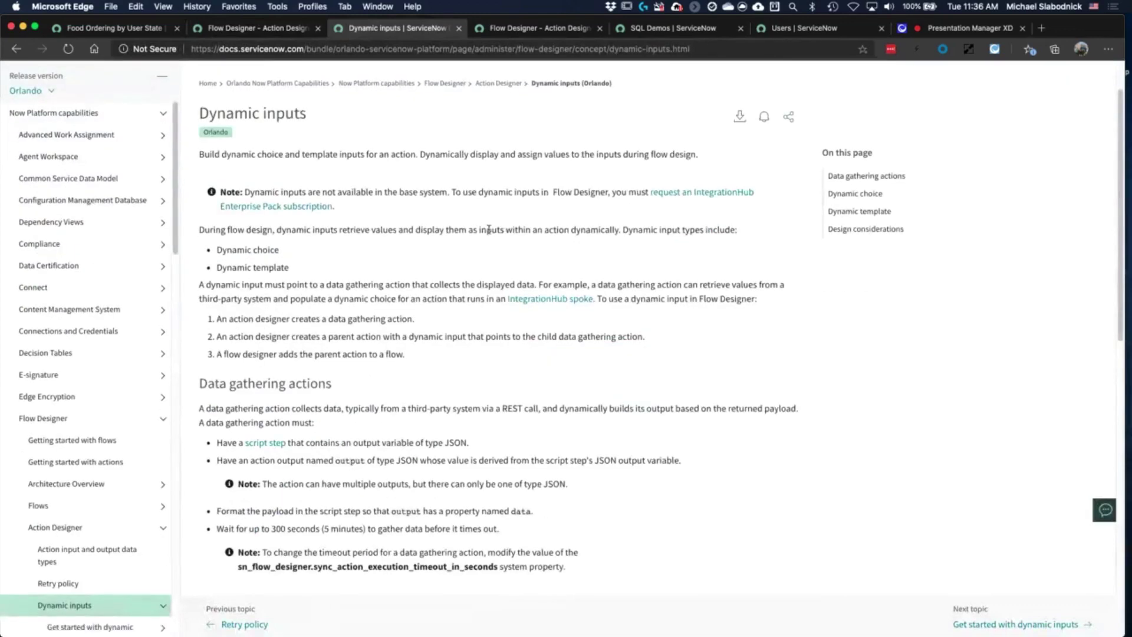
scroll(488, 233, "down", 2)
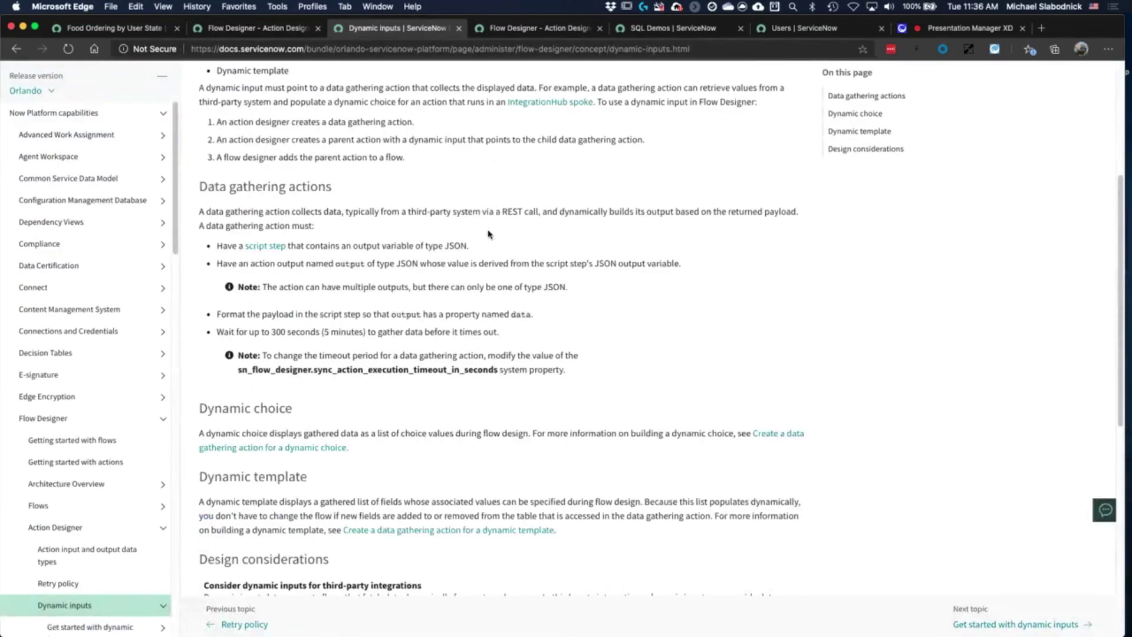
scroll(487, 237, "down", 3)
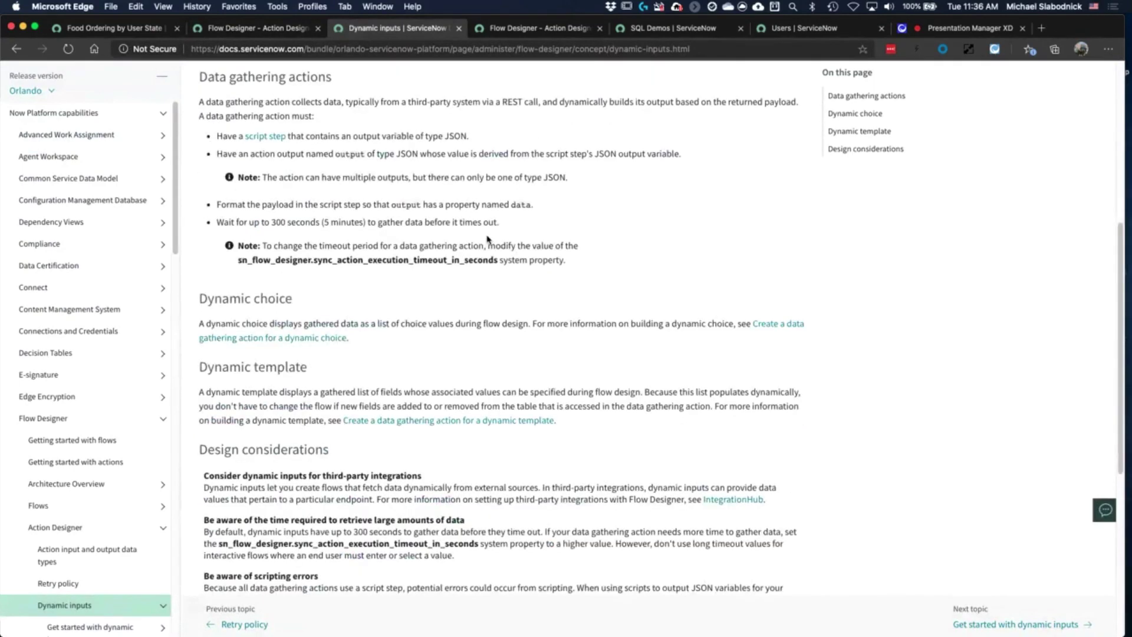
Return to the Get Food Options action and review its inputs, its Script step, and the REST step's connection and request details
left_click(276, 28)
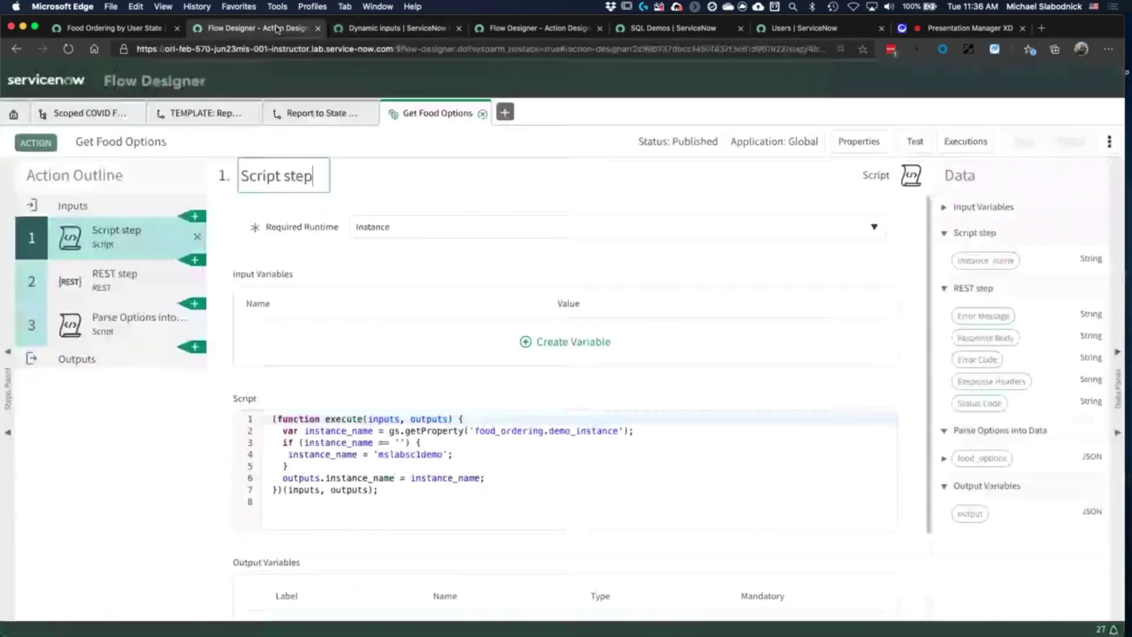
left_click(118, 210)
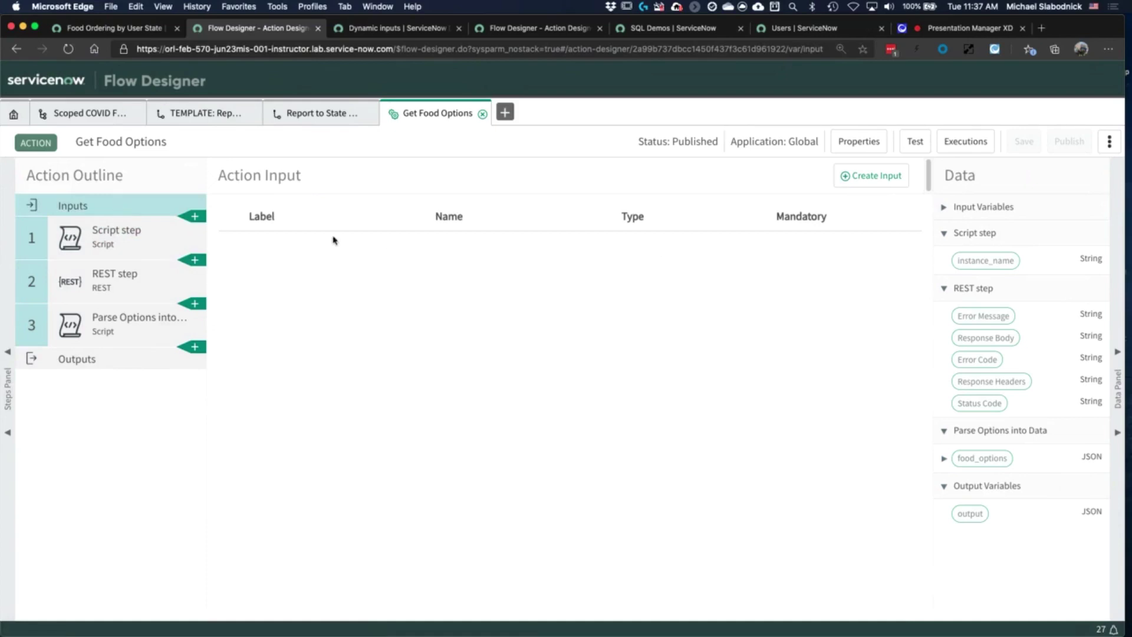
left_click(166, 240)
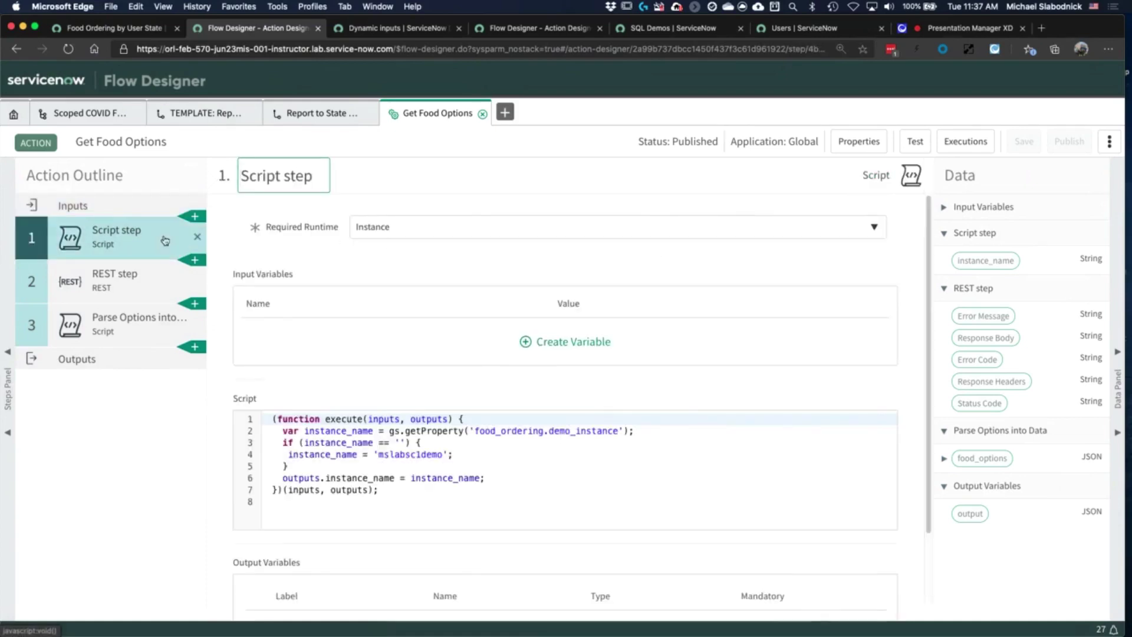
left_click(141, 280)
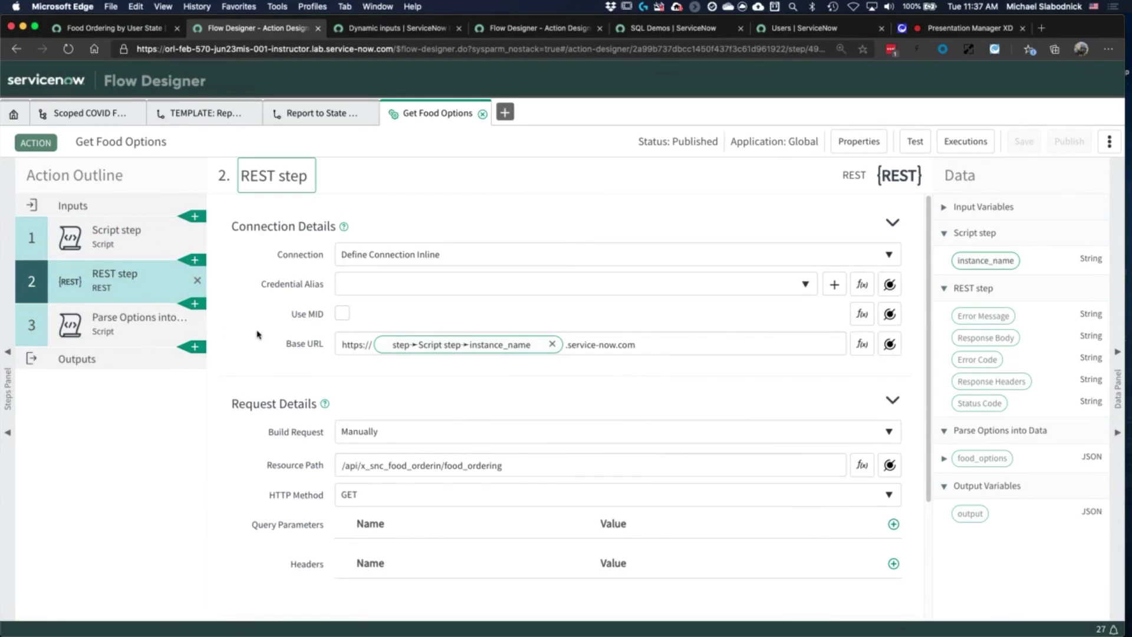
scroll(255, 331, "down", 3)
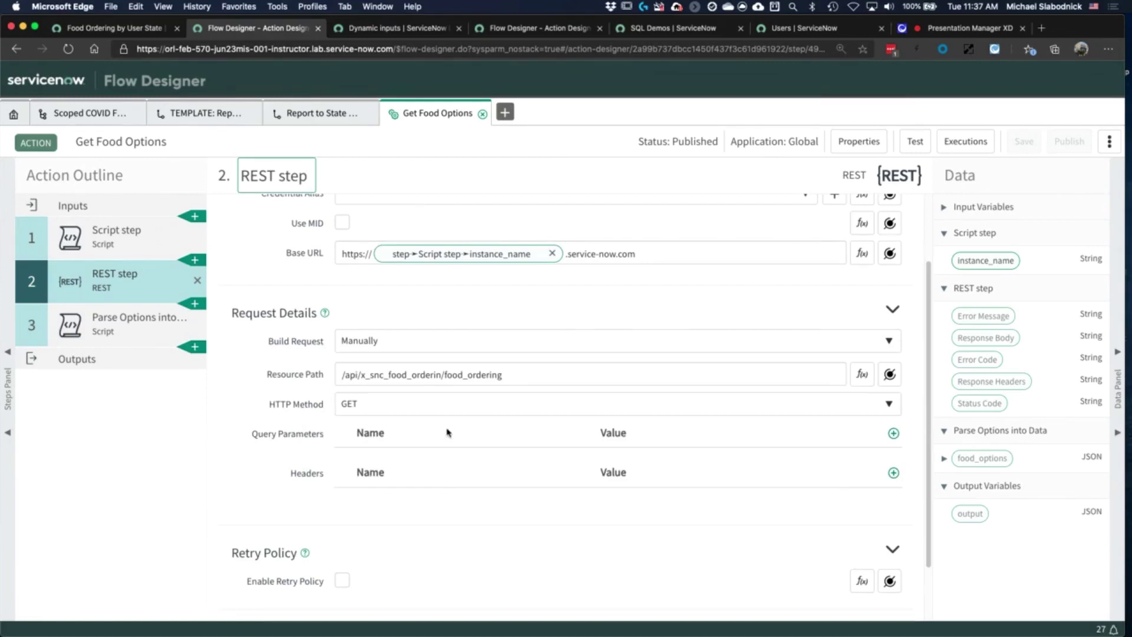
scroll(447, 432, "down", 2)
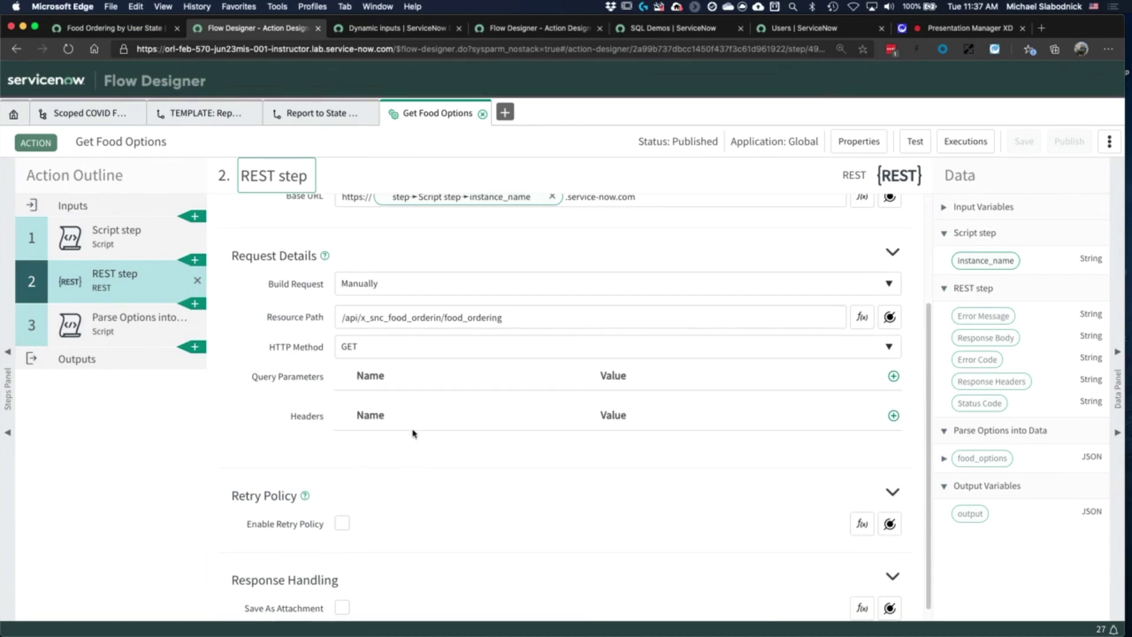
Examine the Parse Options into Data step's input variable and the script code that builds the label/name options and outputs them as data
left_click(140, 334)
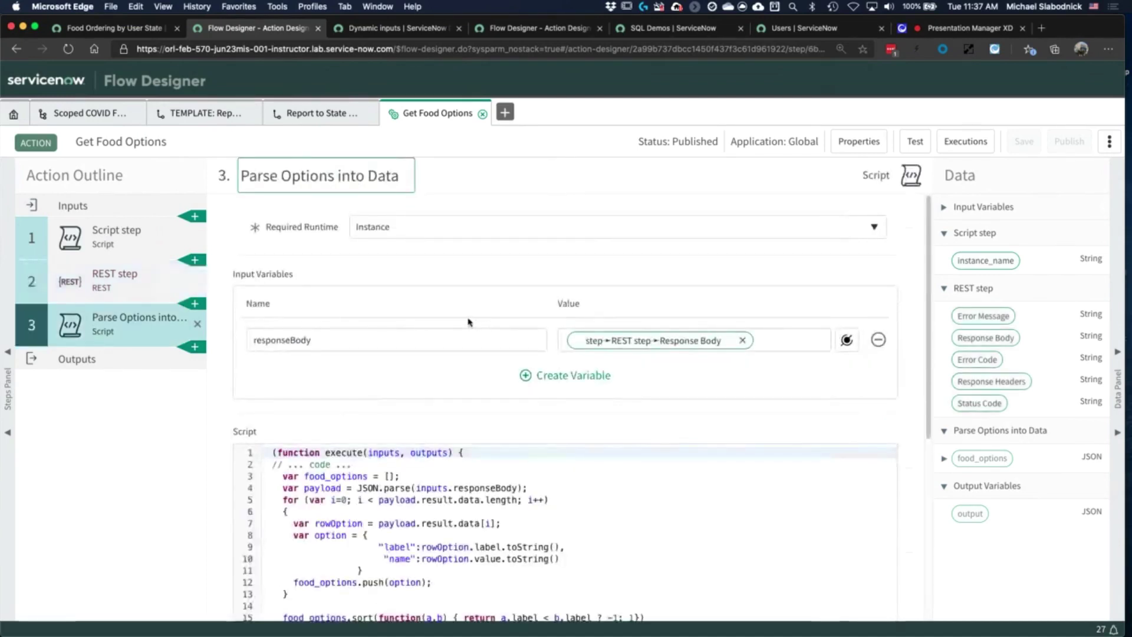
scroll(466, 323, "down", 2)
scroll(463, 326, "down", 2)
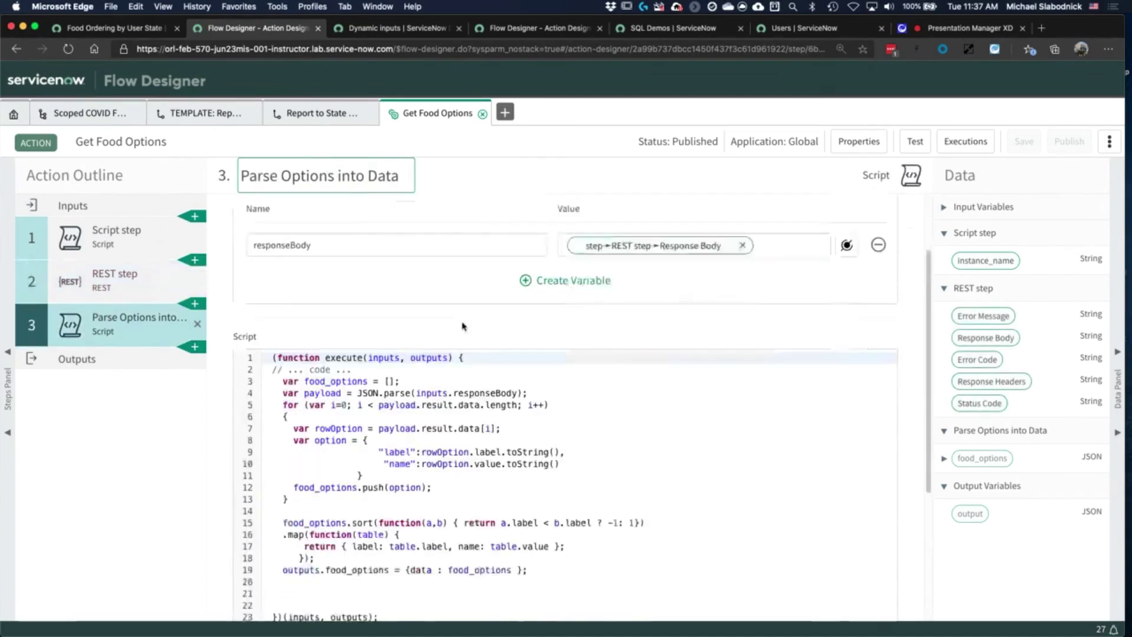
scroll(462, 326, "down", 3)
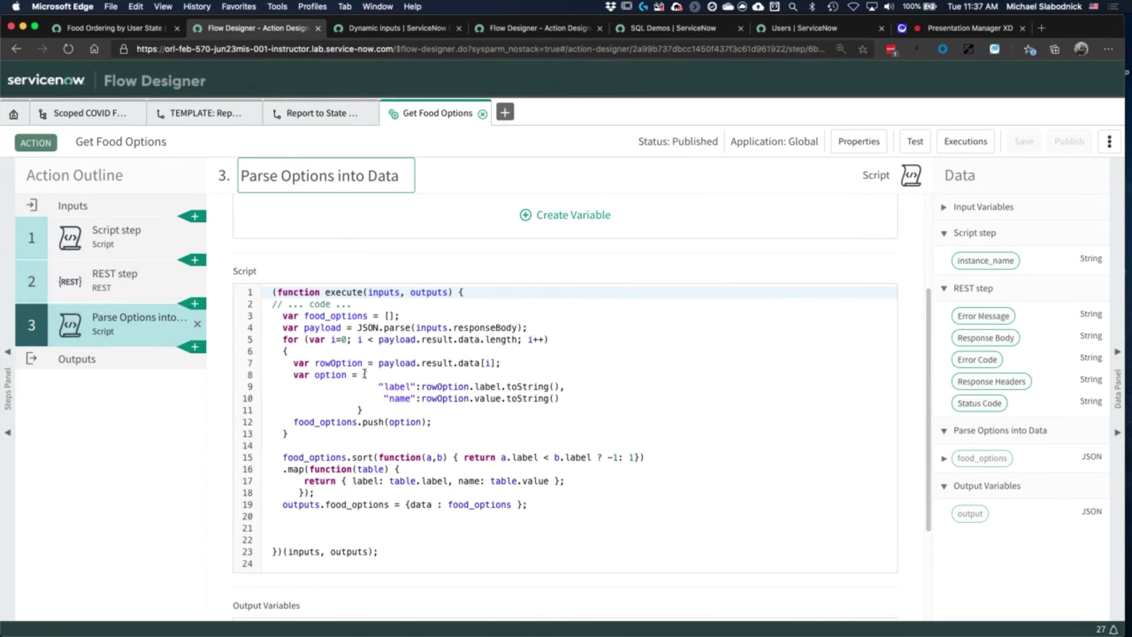
left_click_drag(364, 374, 590, 414)
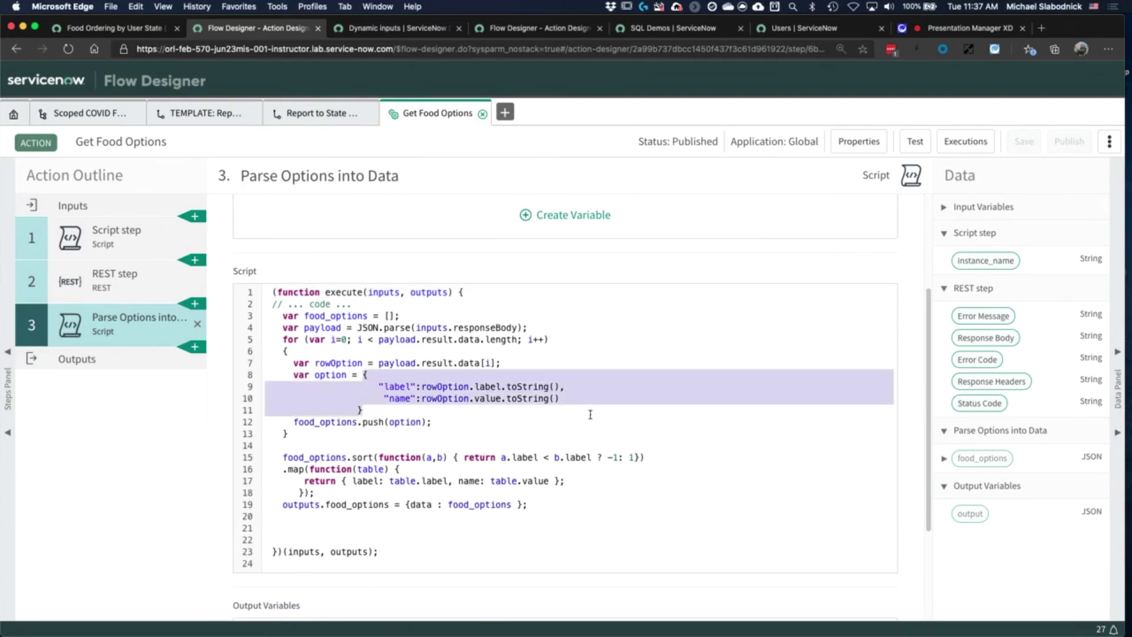
left_click(441, 503)
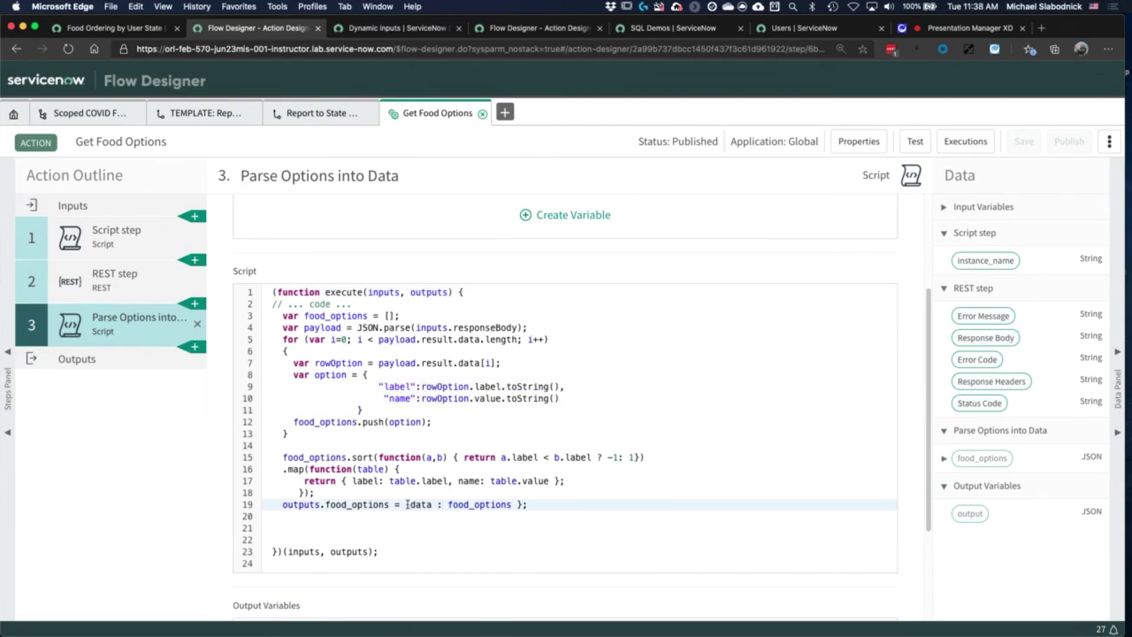
Examine the parsing script's food_options output line and the Scoped COVID flow's actions, and return to the list of actions
left_click_drag(408, 505, 537, 505)
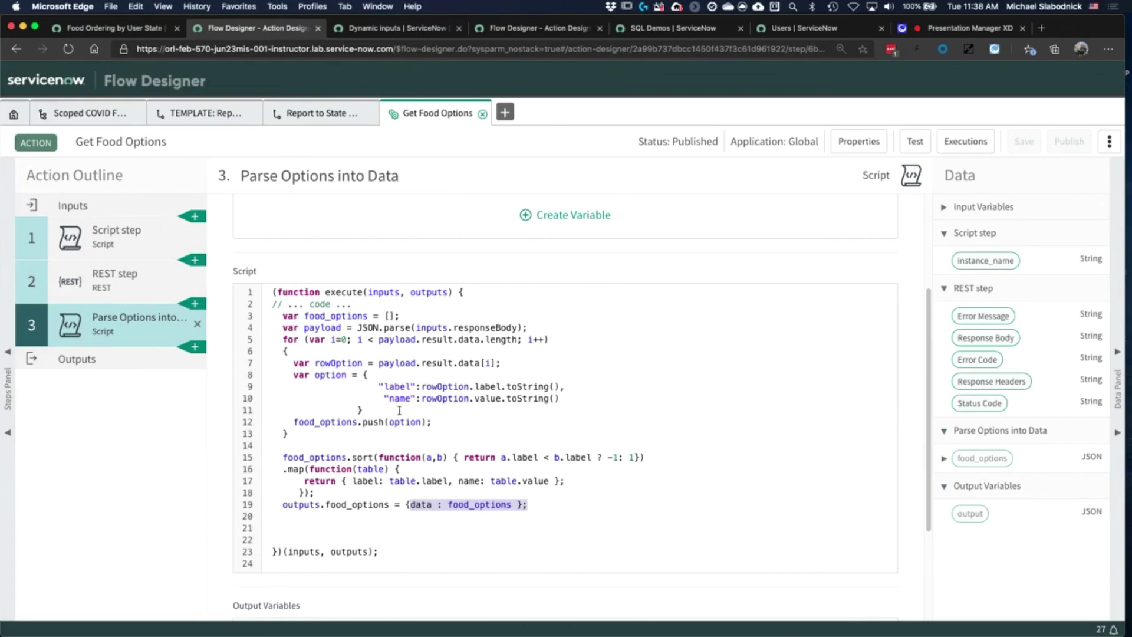
left_click(85, 114)
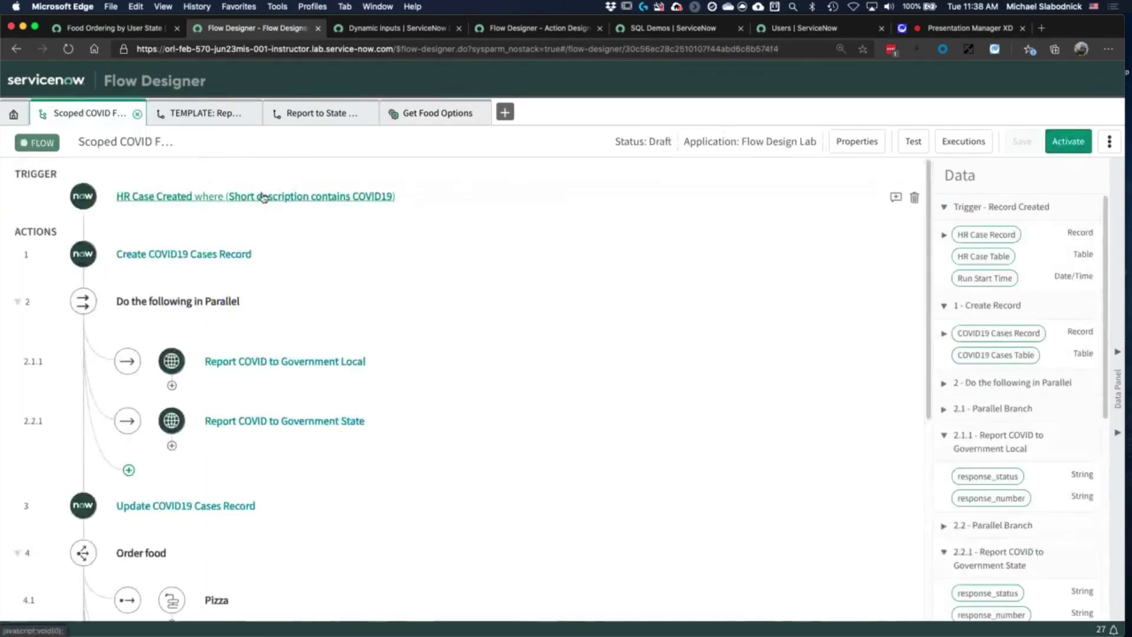
scroll(238, 243, "down", 5)
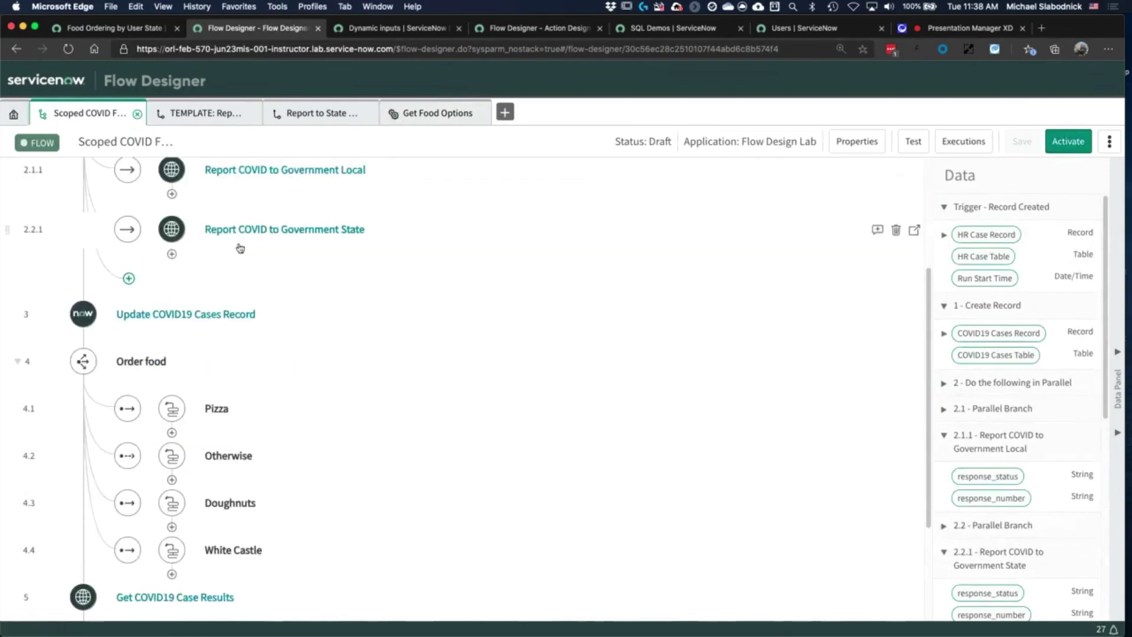
scroll(240, 253, "up", 5)
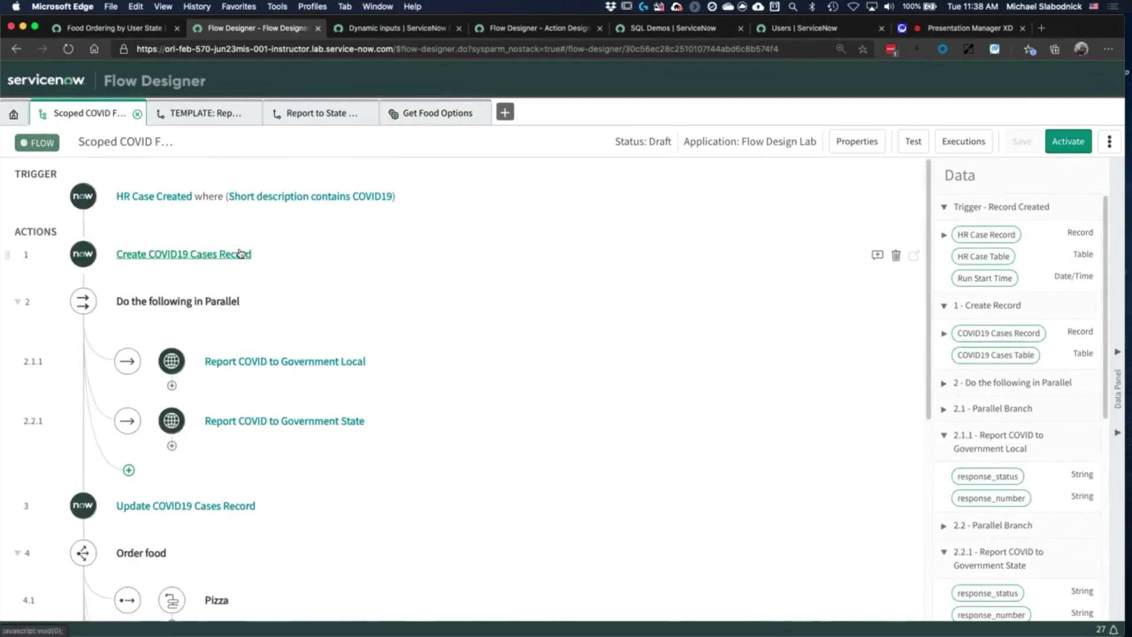
scroll(236, 254, "down", 6)
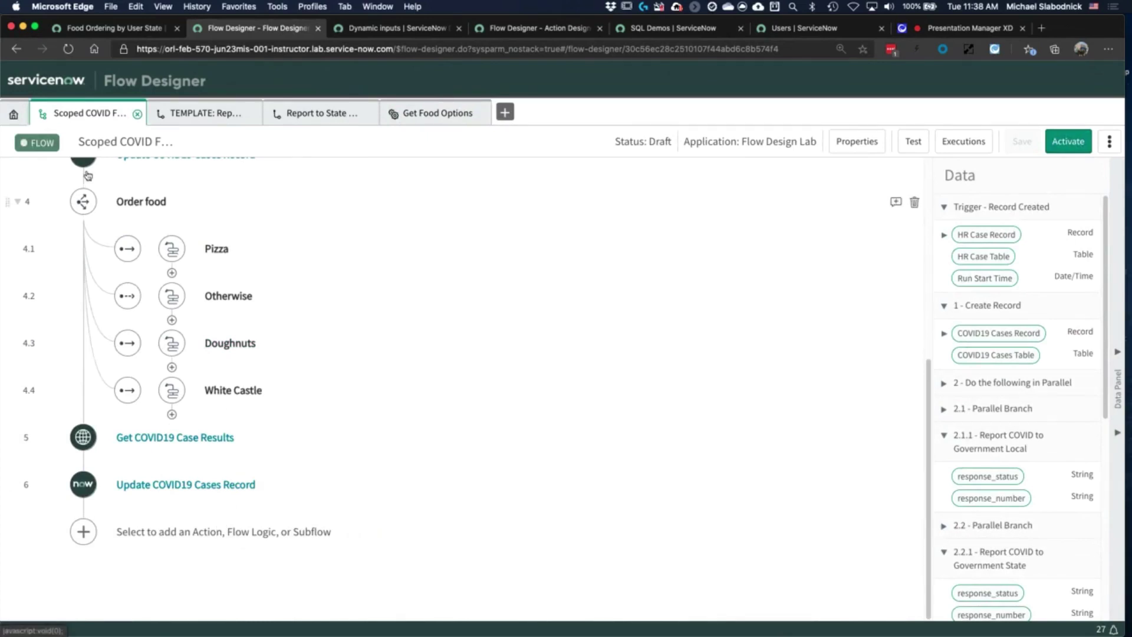
left_click(14, 114)
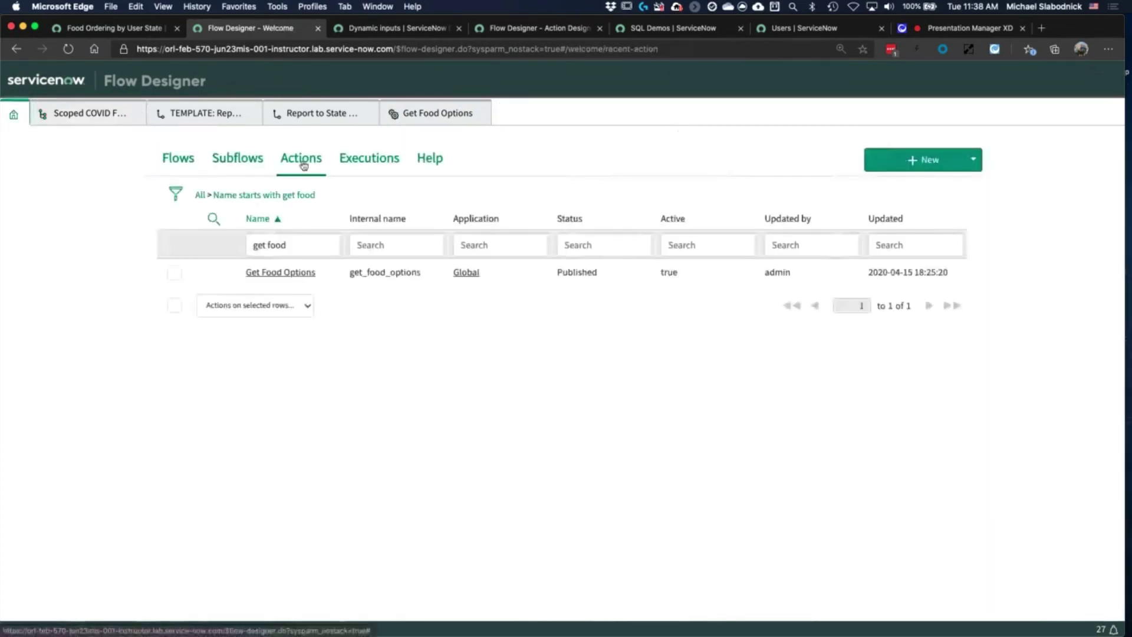
left_click(281, 272)
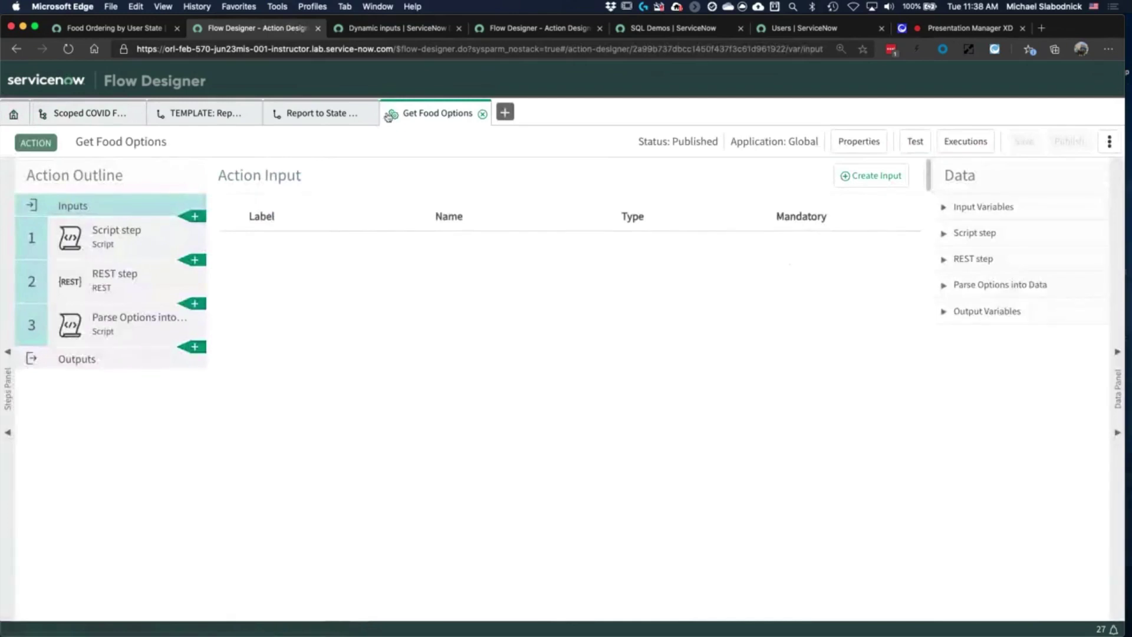
left_click(24, 117)
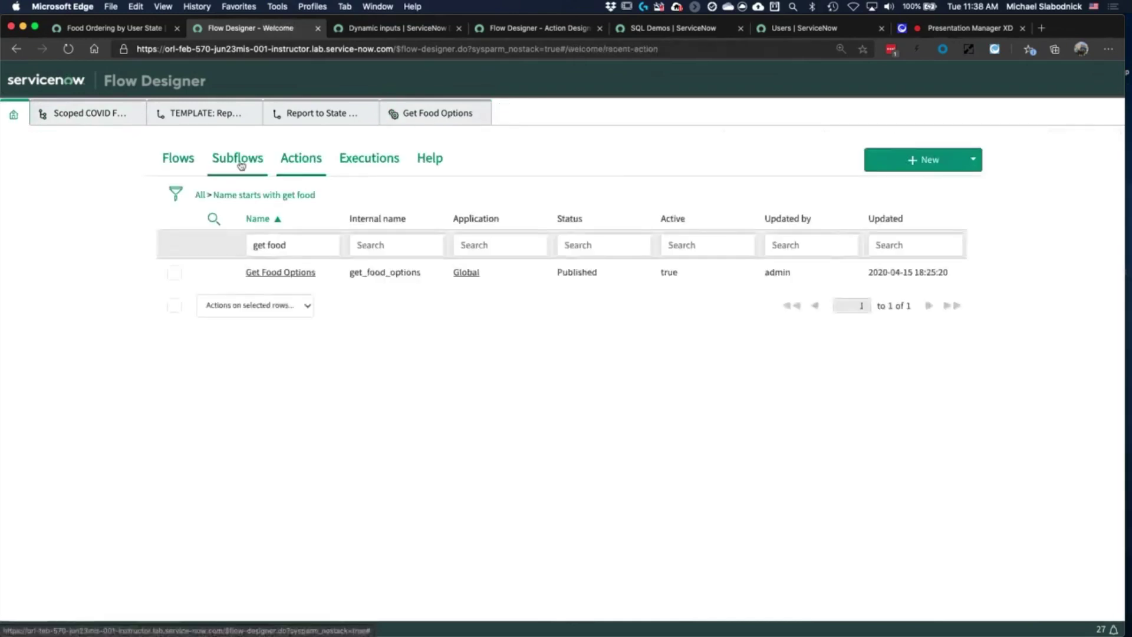
left_click(190, 160)
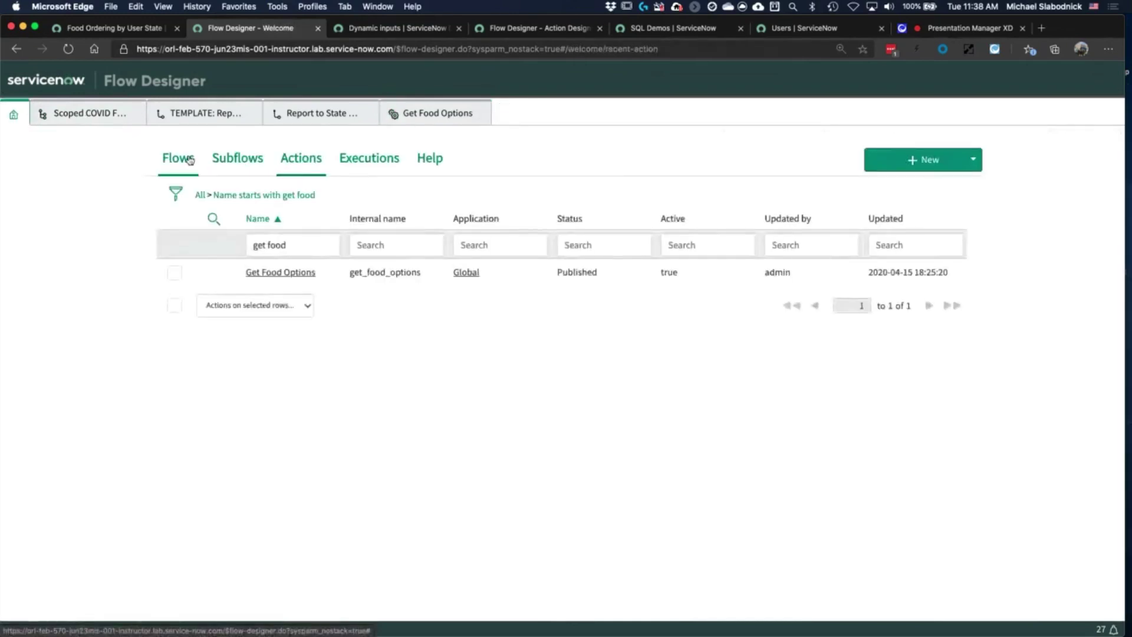
Filter the actions list by the name "order" and open the Order Food action
left_click(297, 158)
left_click(301, 243)
left_click_drag(301, 242, 237, 244)
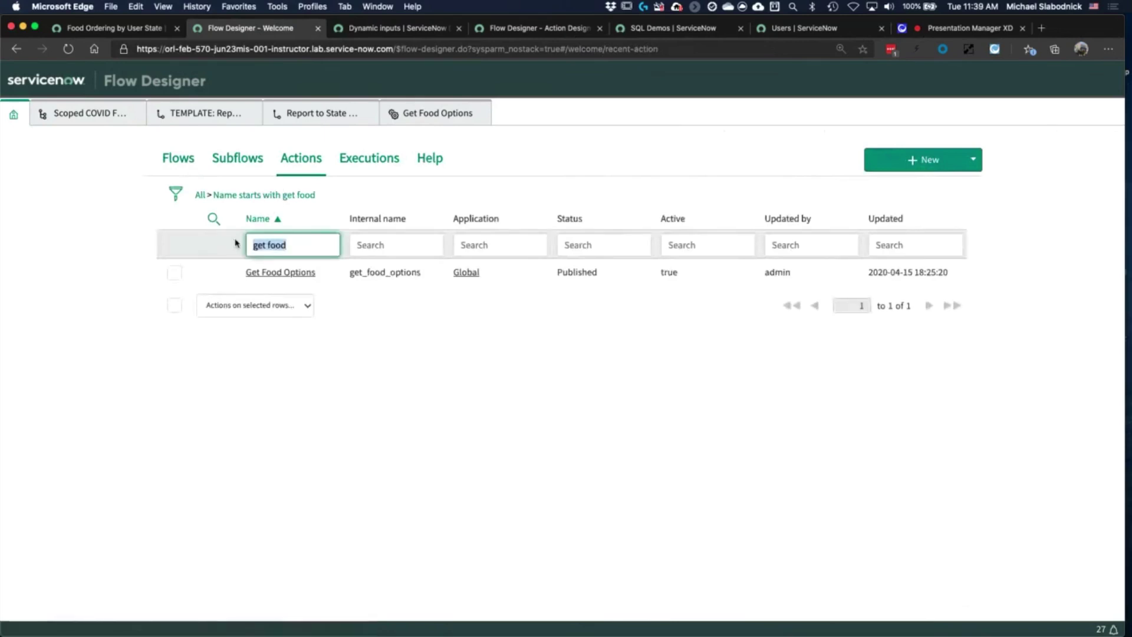
key("BackSpace")
type("order")
key("Return")
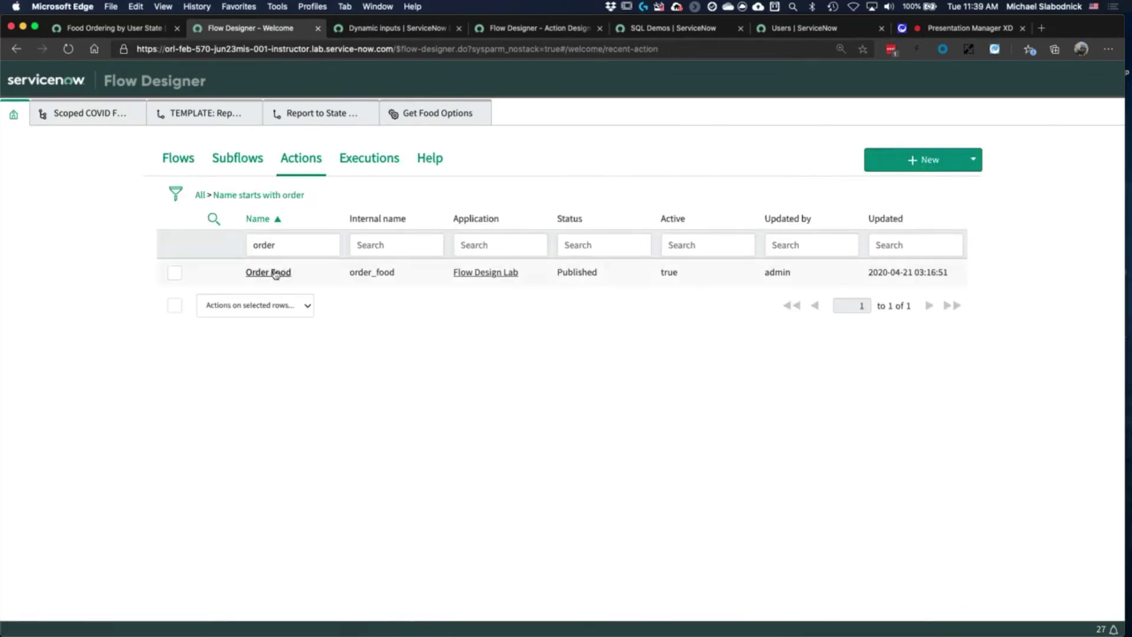
left_click(269, 272)
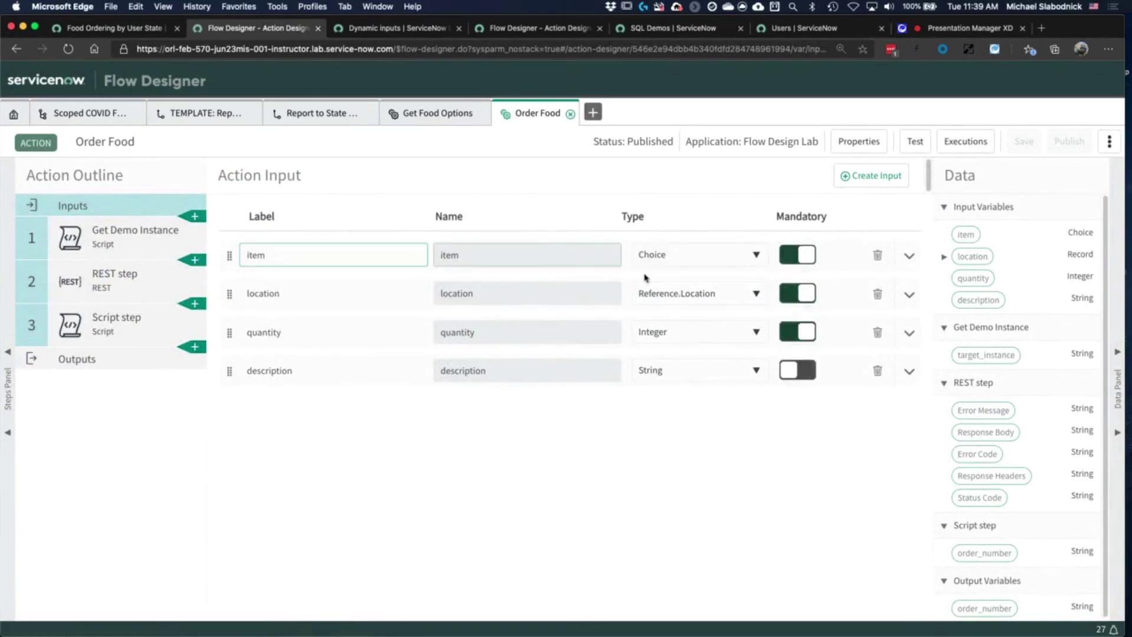
Expand the item input of Order Food and examine its advanced options and static choice list
left_click(902, 255)
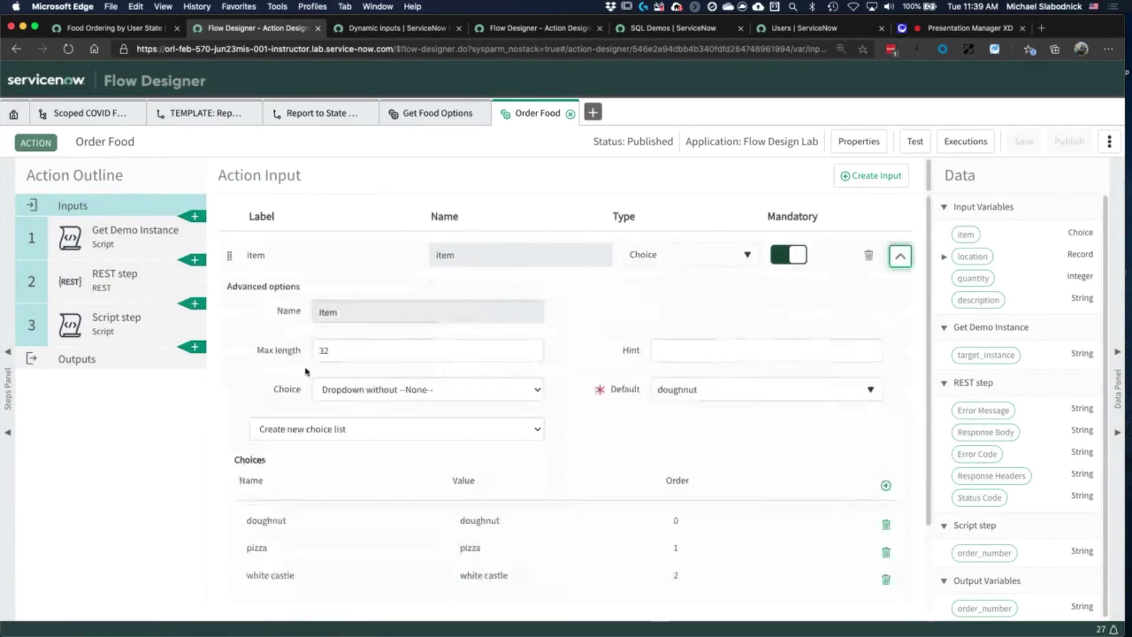
scroll(291, 442, "down", 2)
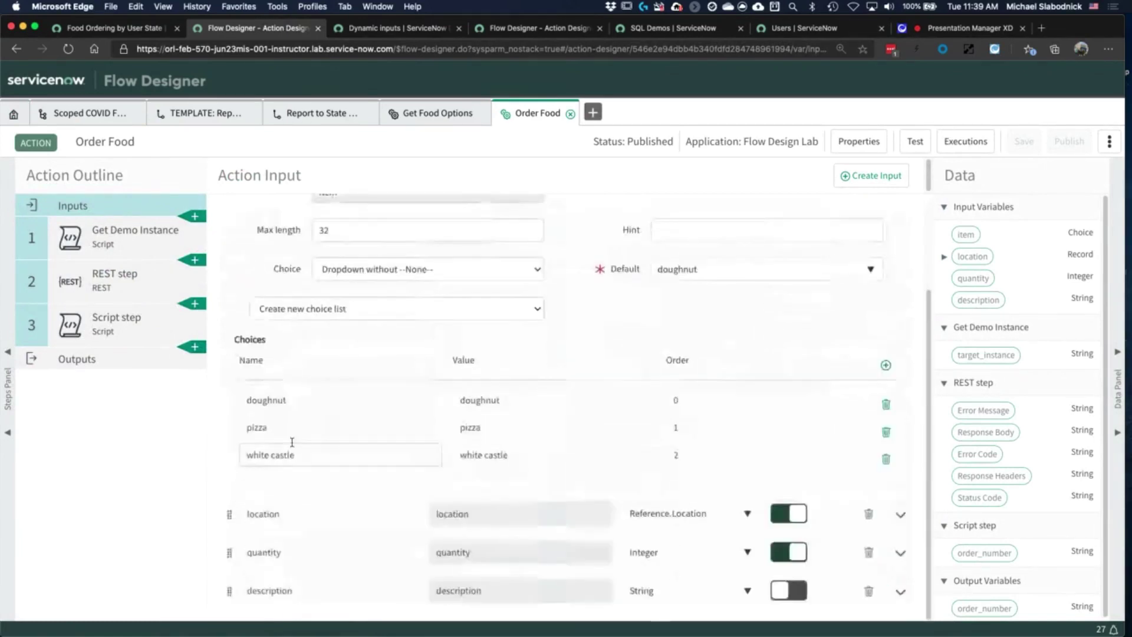
left_click(341, 429)
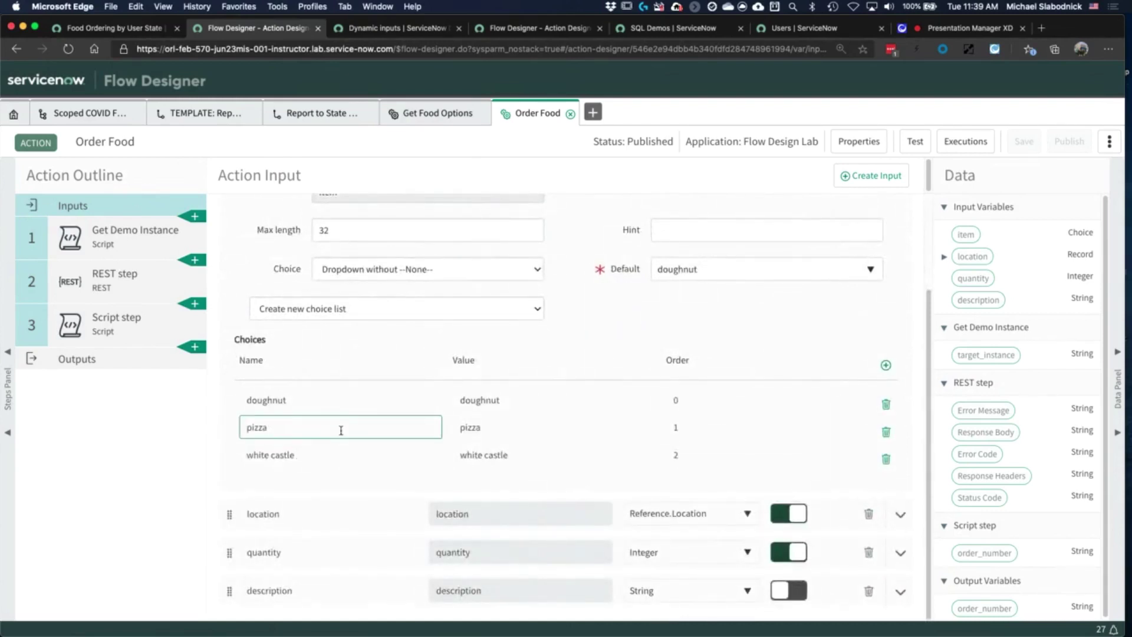
scroll(696, 301, "up", 2)
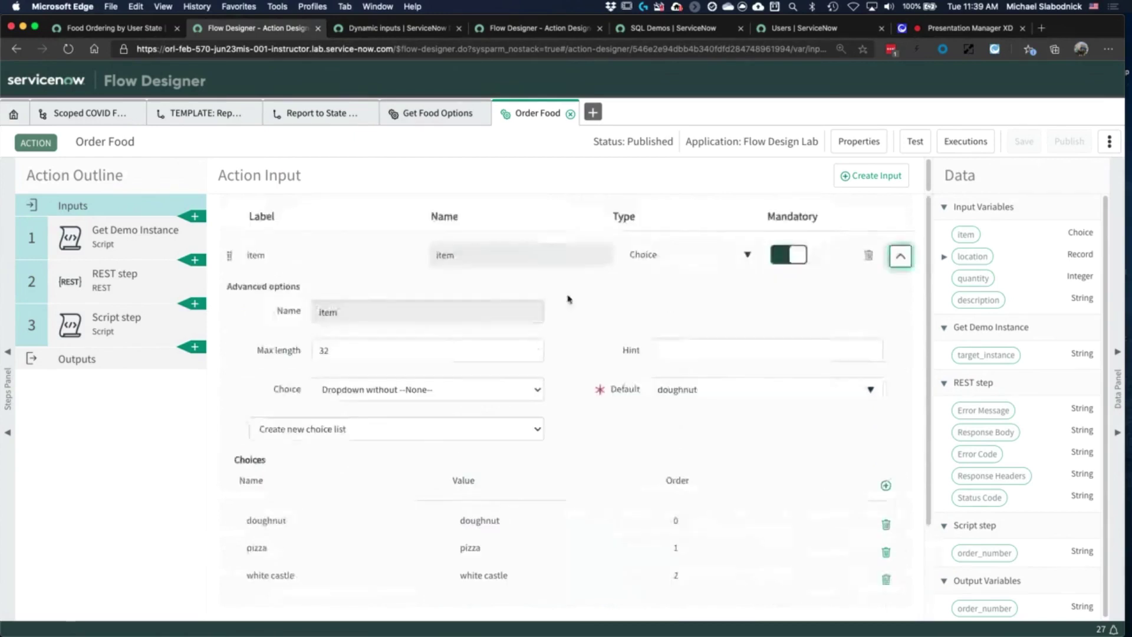
scroll(563, 297, "down", 2)
scroll(563, 297, "up", 2)
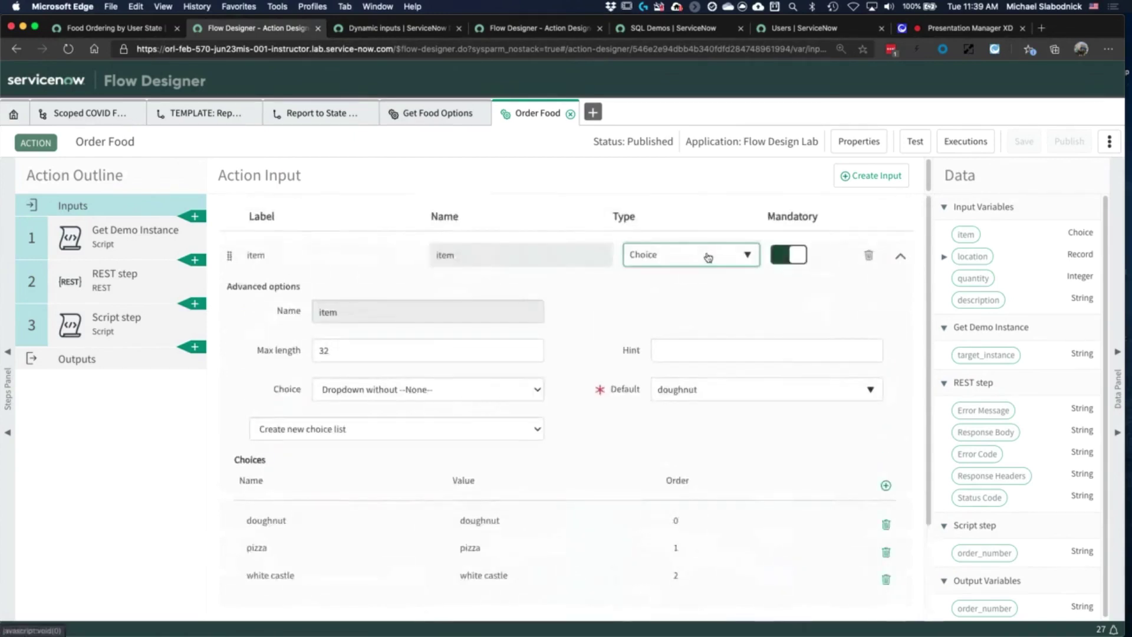
Change the item input's type to Dynamic Choice
left_click(707, 255)
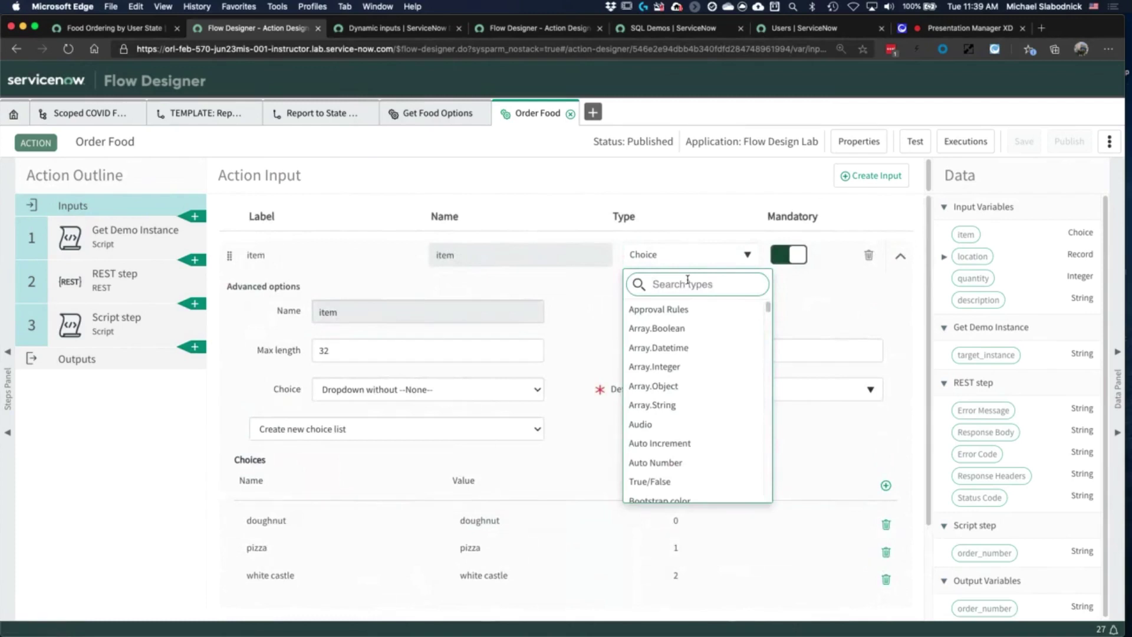
type("dyn")
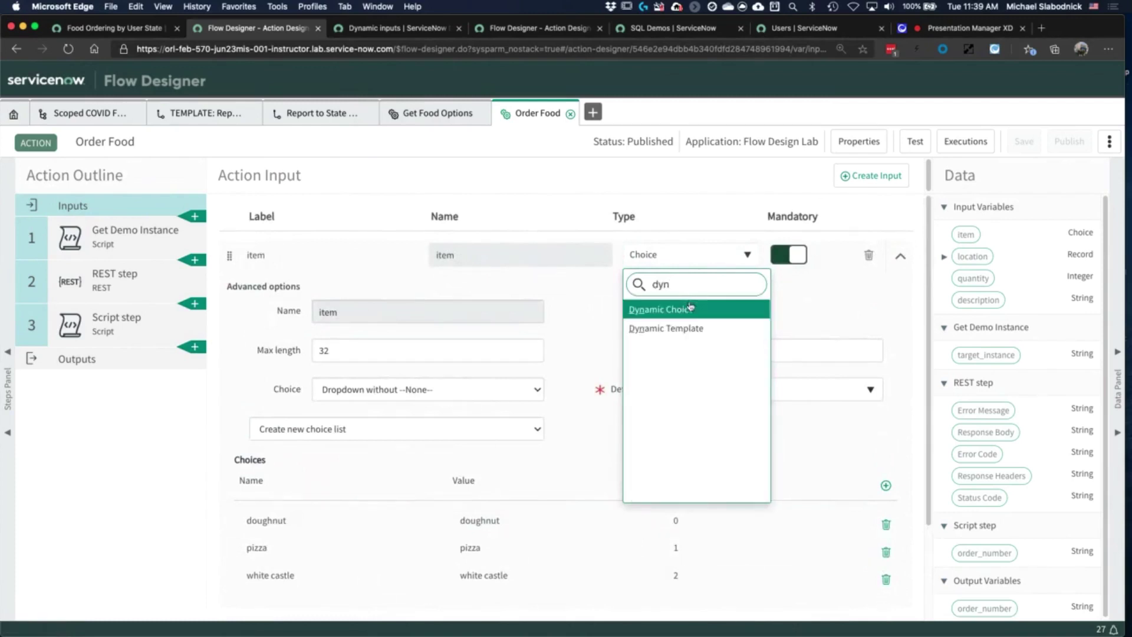
left_click(690, 308)
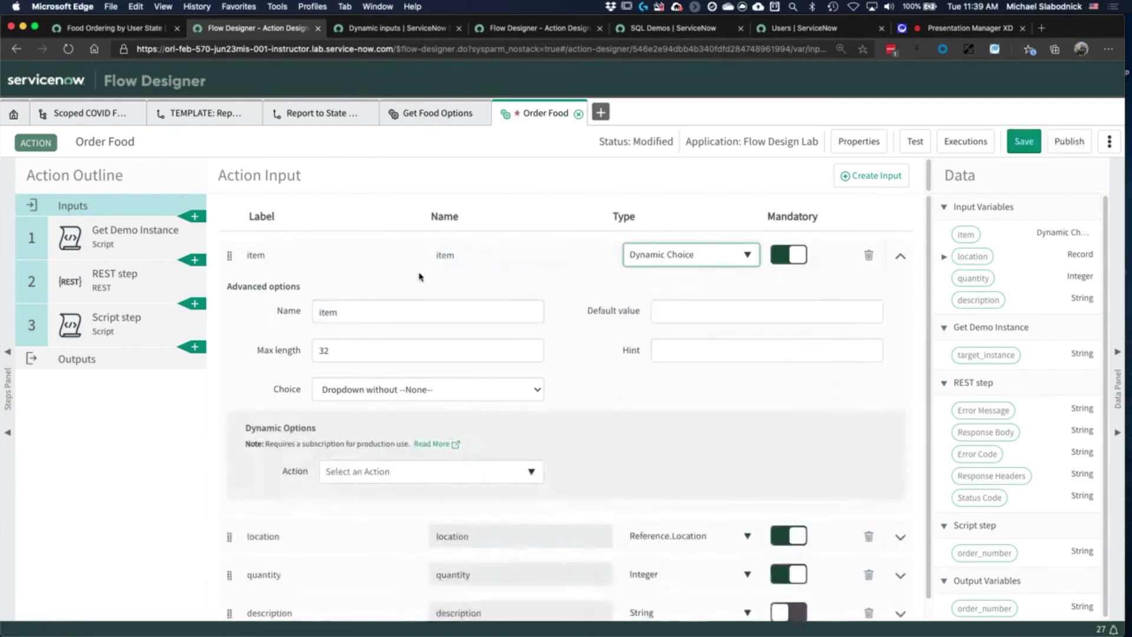
Assign Get Food Options as the action behind the item input's dynamic options, and save and publish Order Food
scroll(365, 383, "down", 1)
left_click(377, 450)
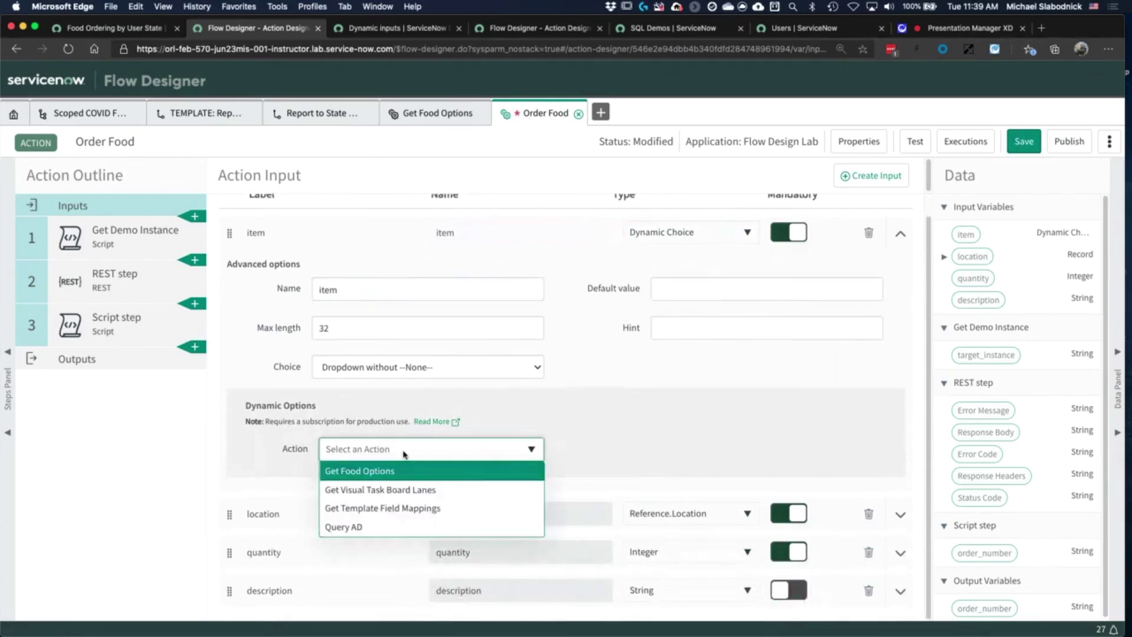
left_click(438, 474)
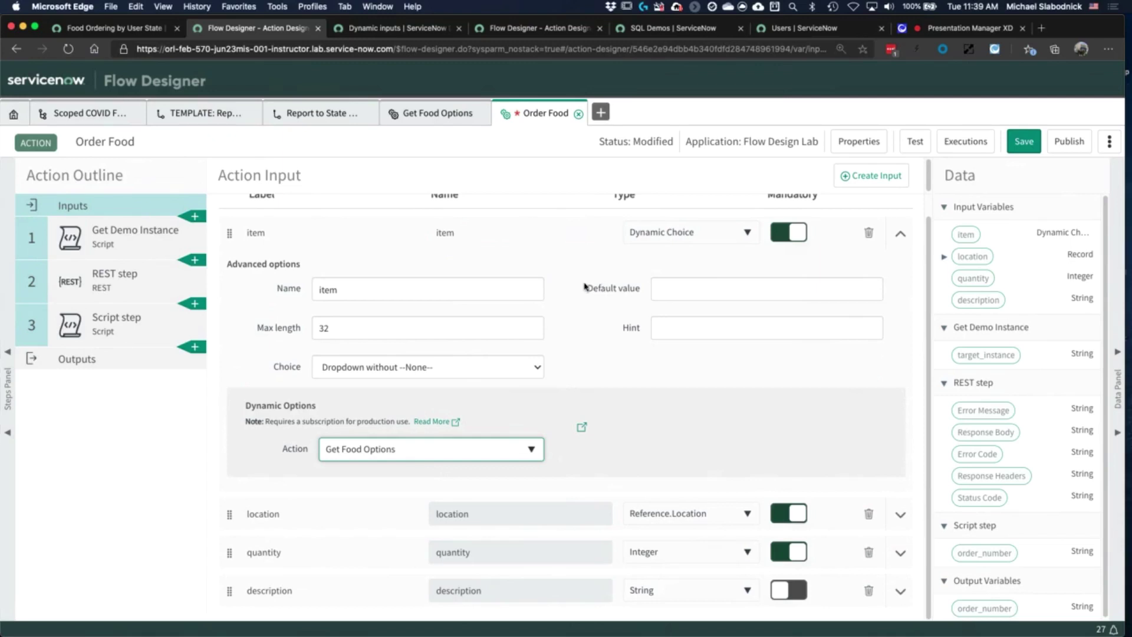
left_click(1031, 146)
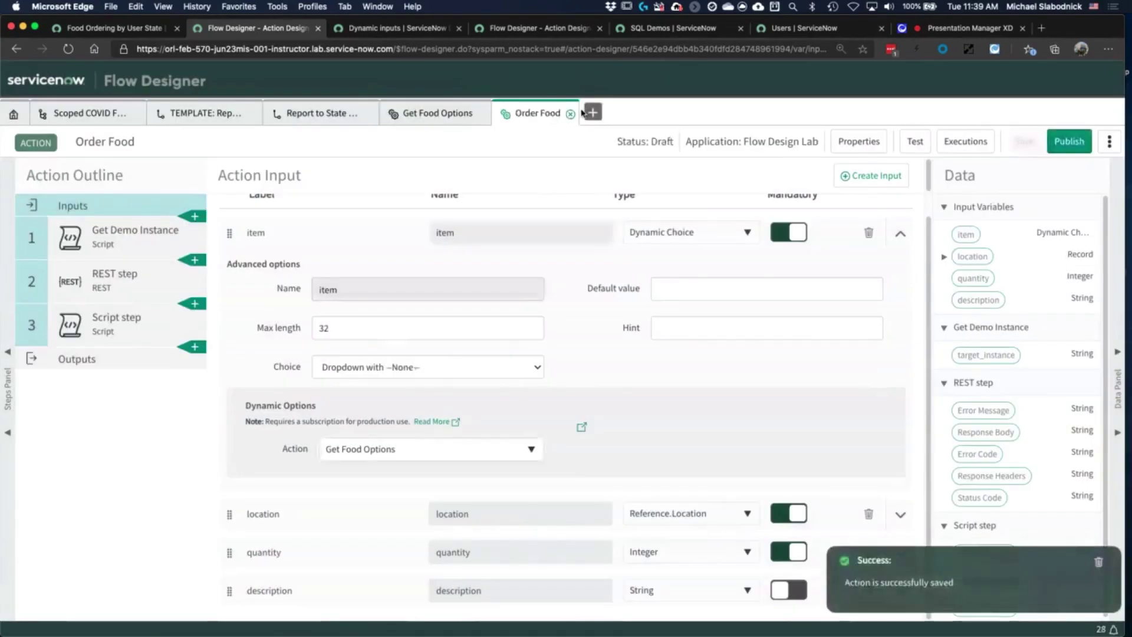
left_click(1064, 142)
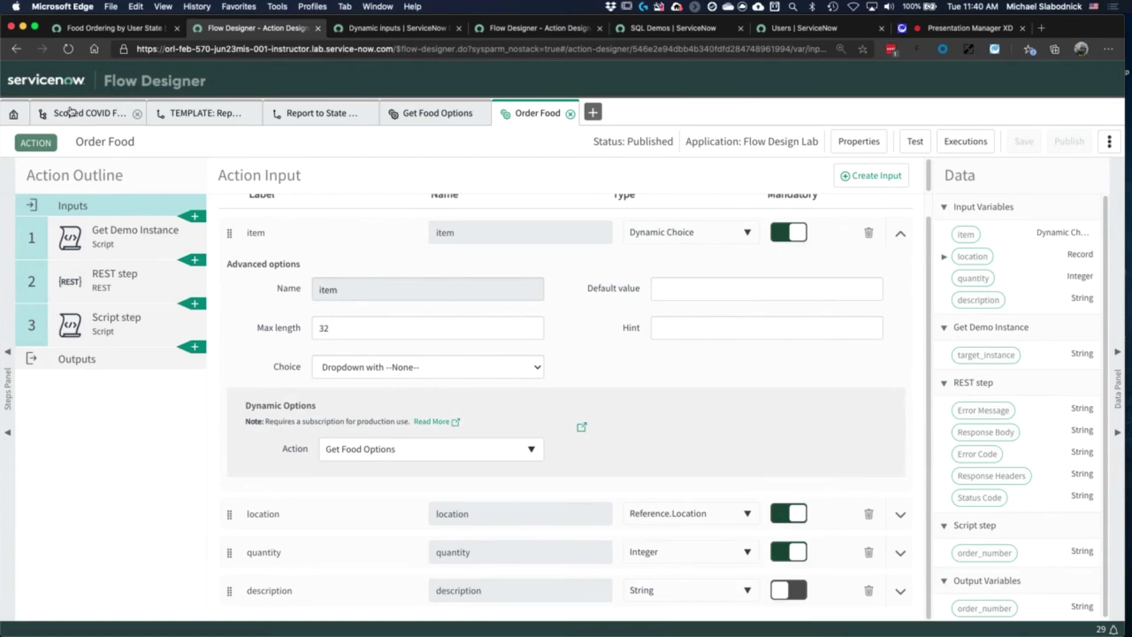
Add the Order Food action at the end of the Scoped COVID flow and view the choices offered for its item input
left_click(70, 111)
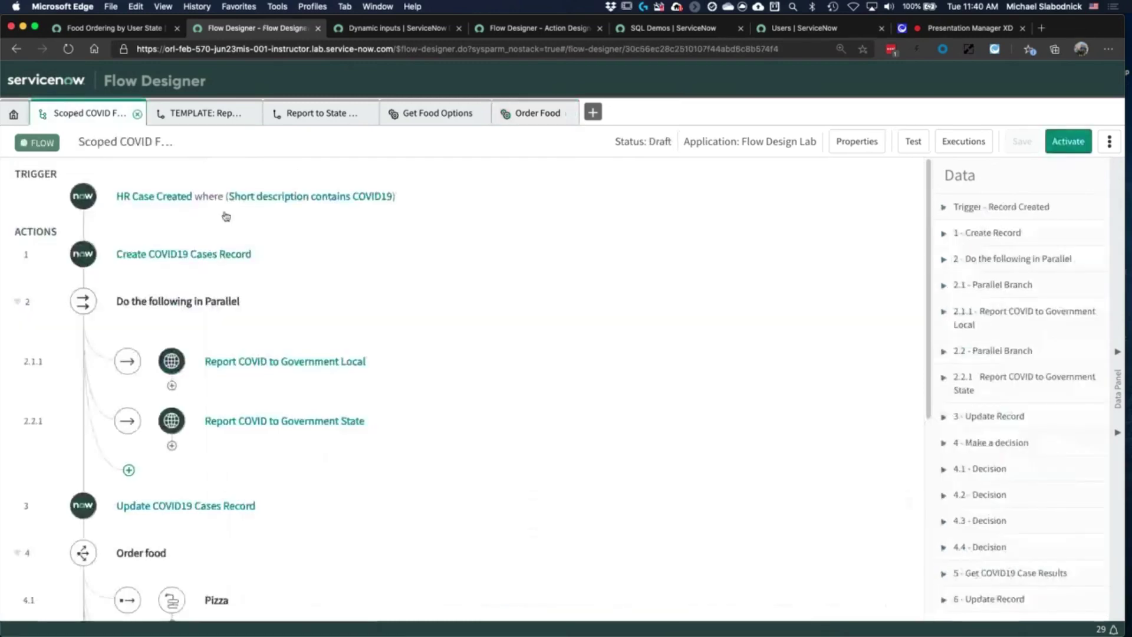
scroll(330, 413, "down", 6)
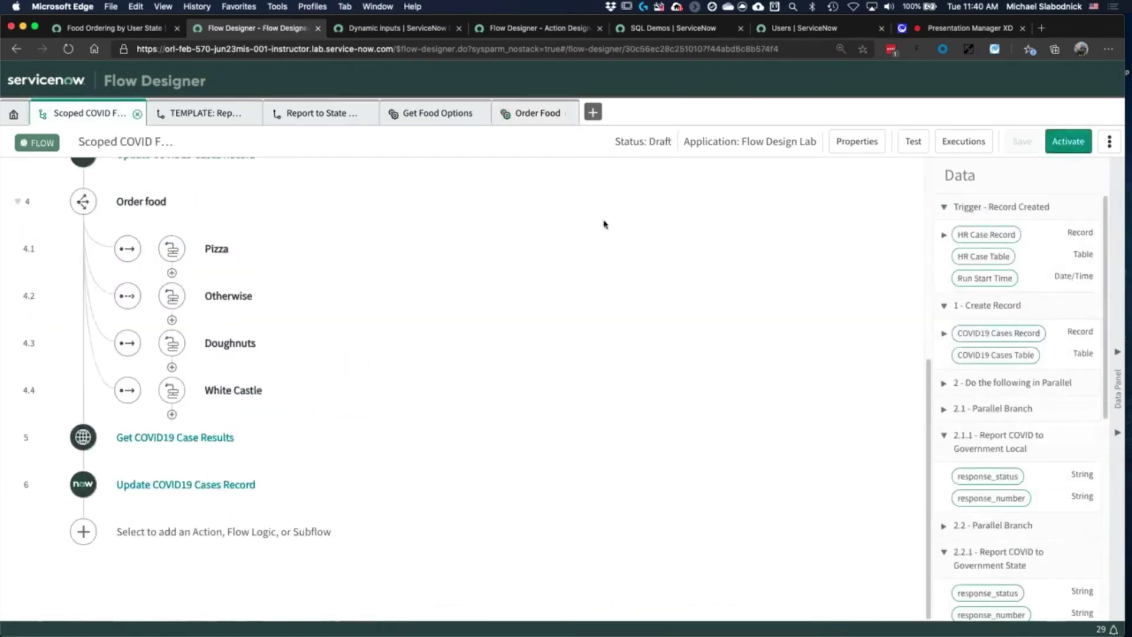
left_click(172, 541)
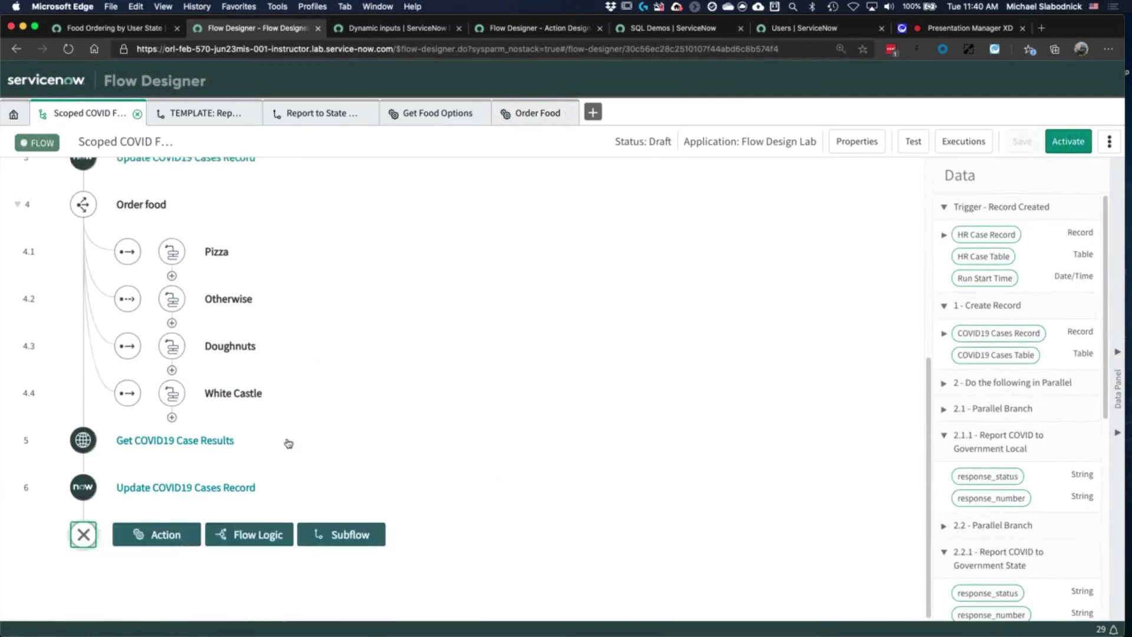
left_click(162, 529)
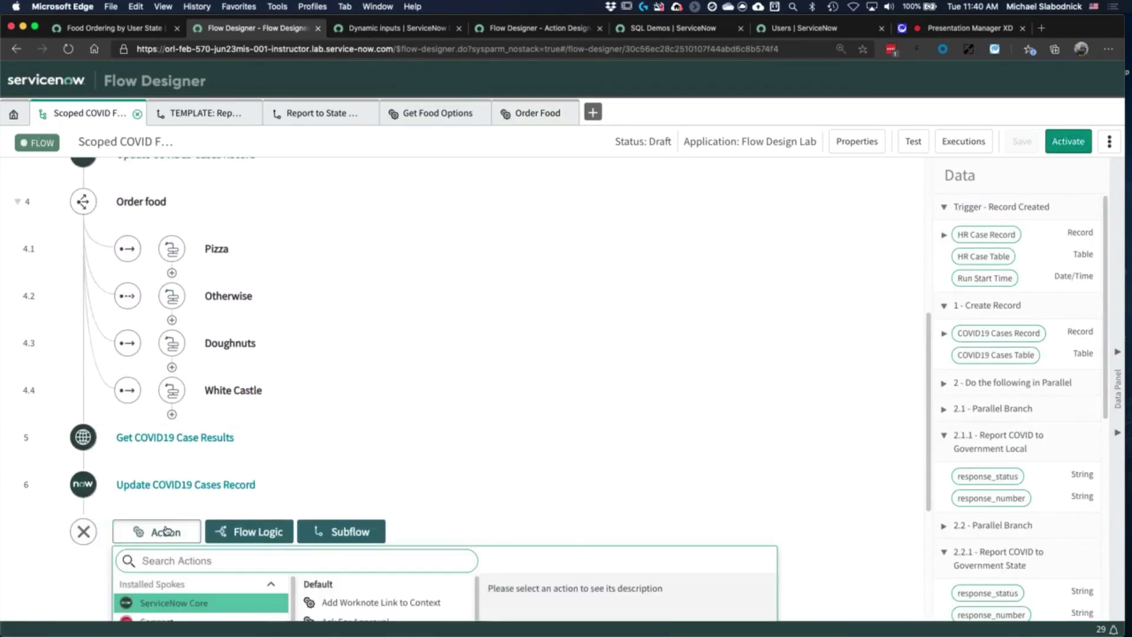
type("order food")
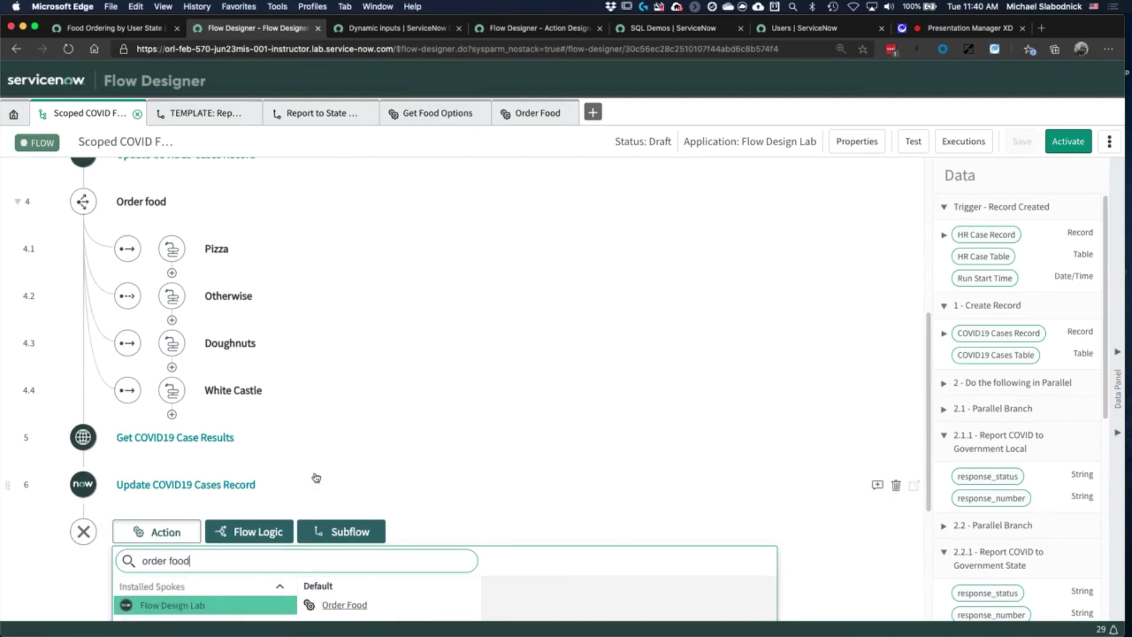
scroll(315, 478, "down", 5)
left_click(362, 357)
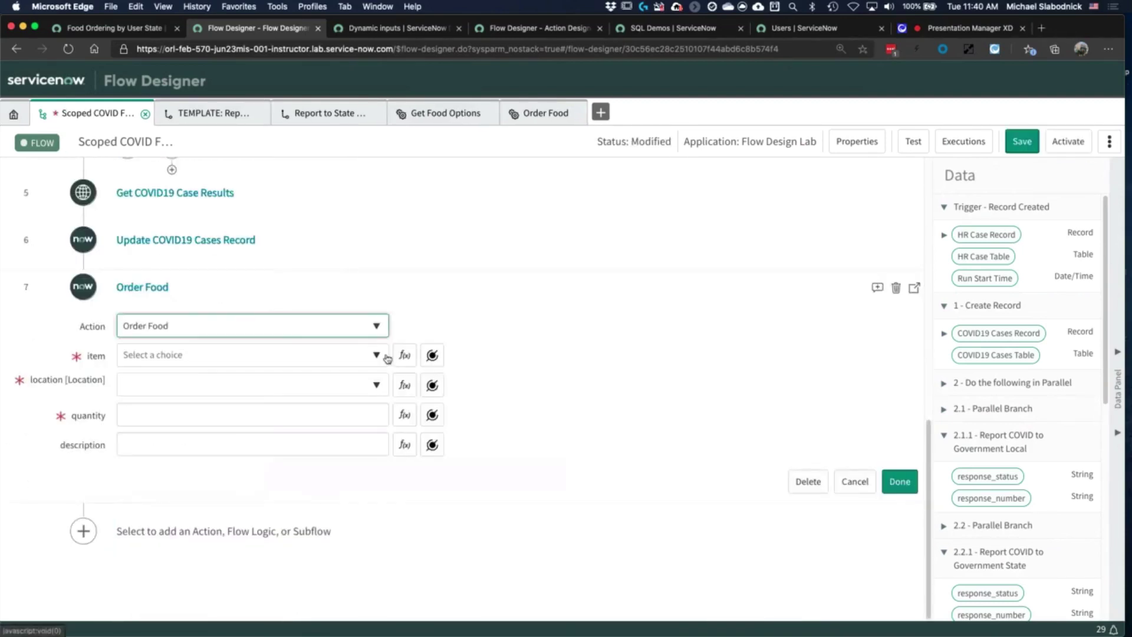
left_click(277, 356)
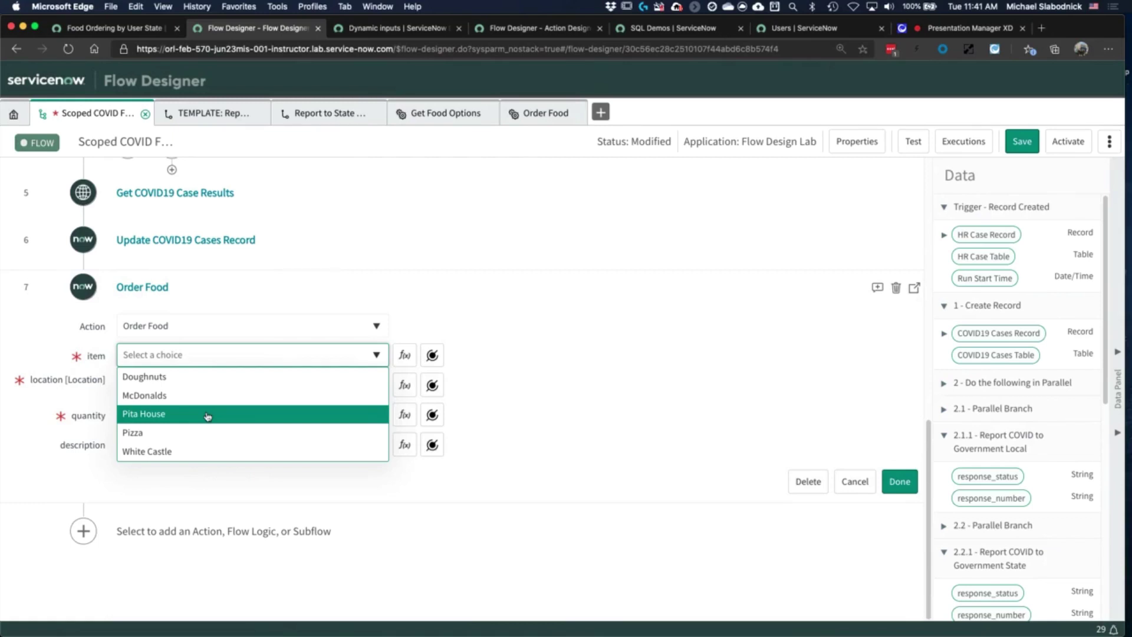
key("Escape")
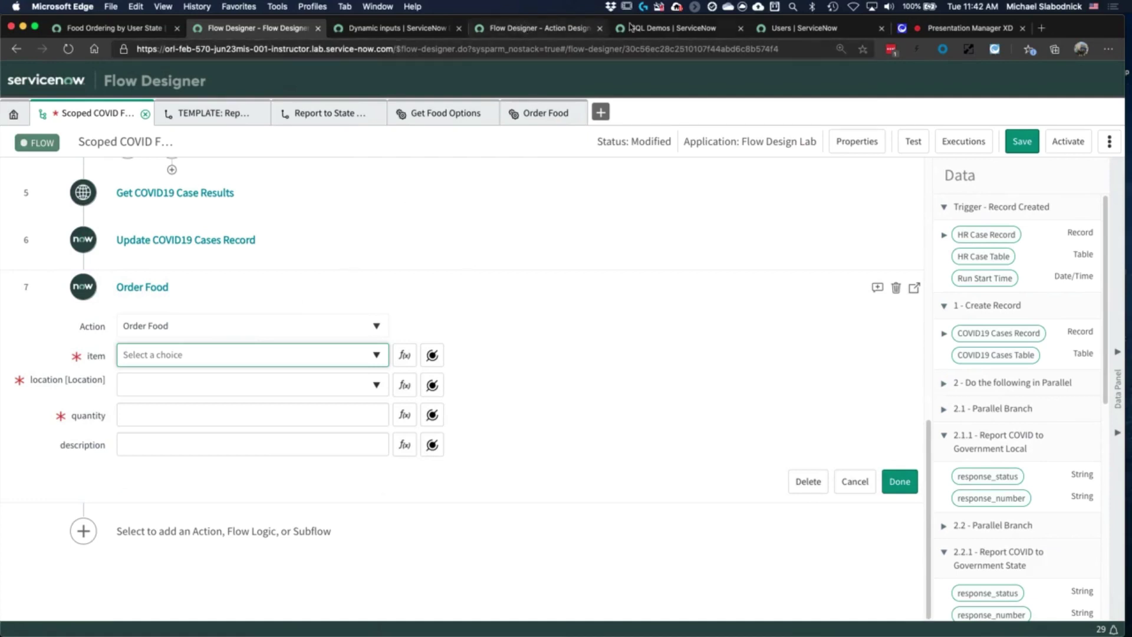
Look at the SQL Demos record list and the SQL Query action's JDBC step, and return to the record list
left_click(651, 28)
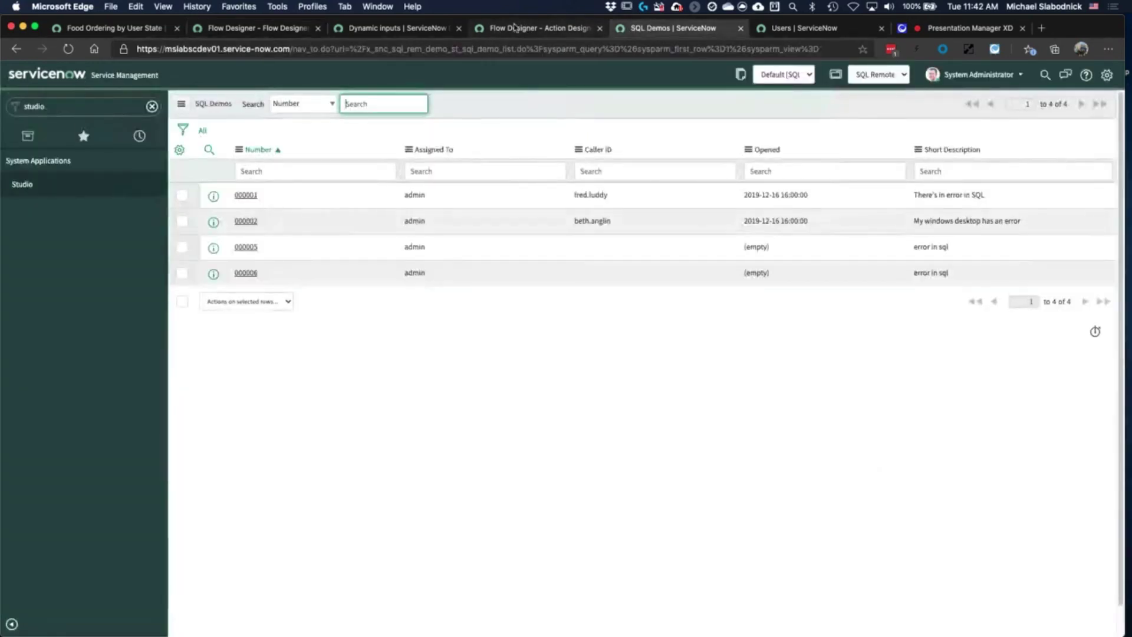
left_click(539, 28)
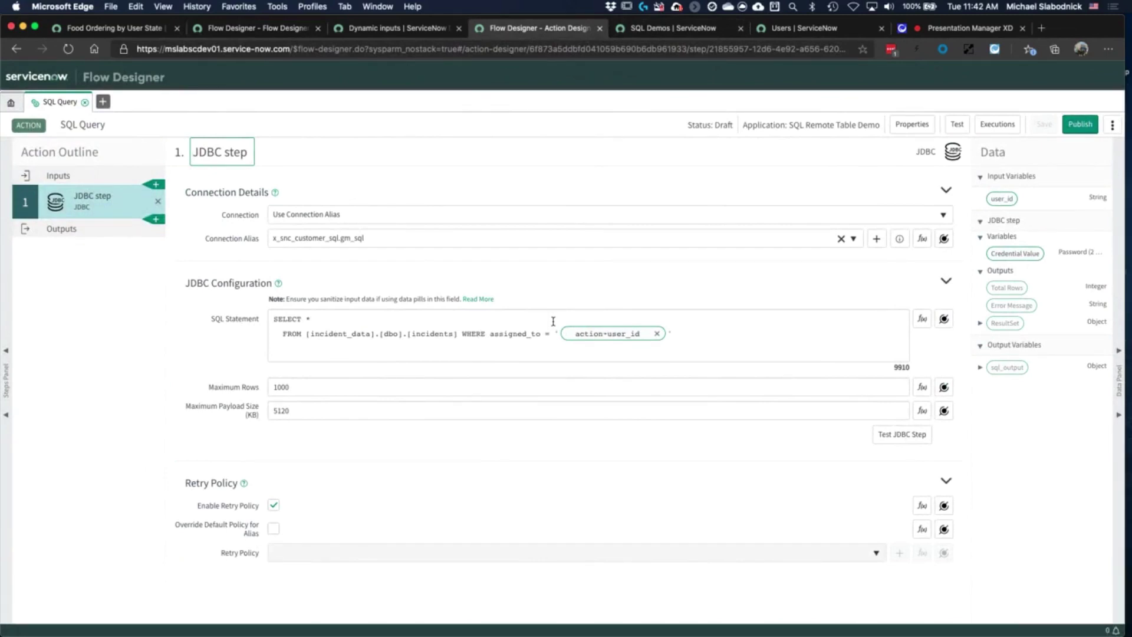
left_click(669, 27)
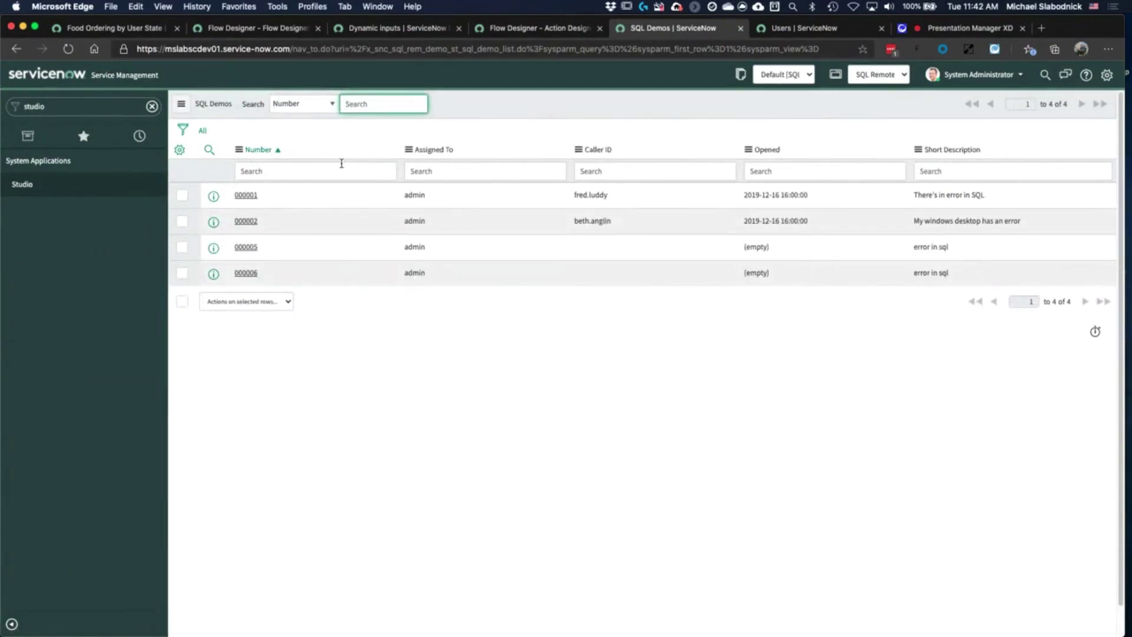
Clear the existing SQL statement from the JDBC step of the SQL Query action
left_click(492, 29)
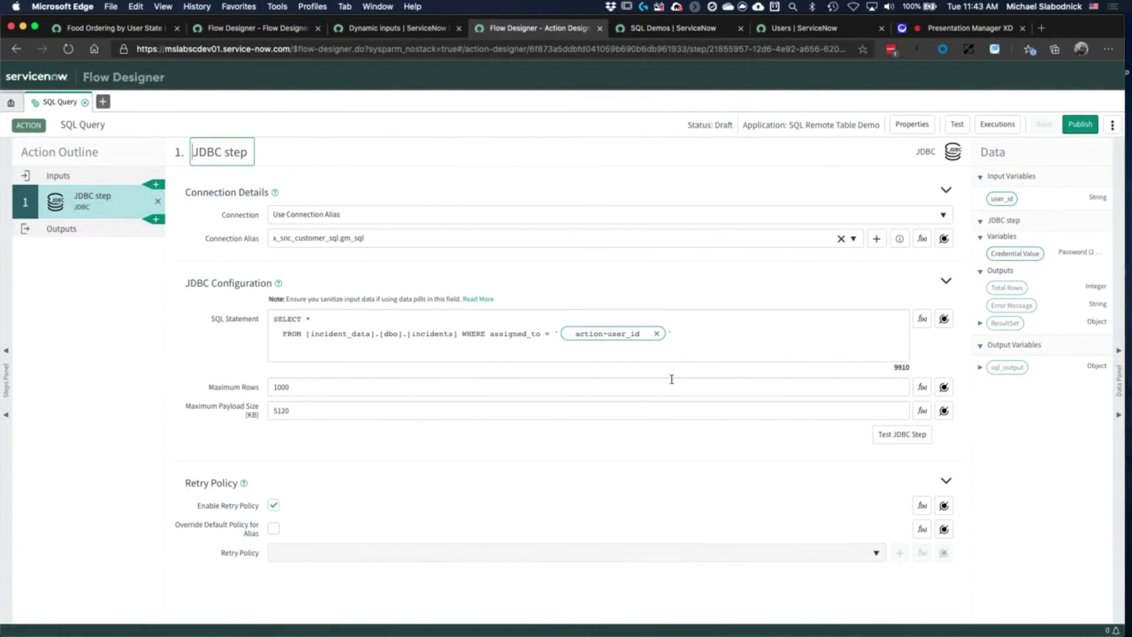
left_click(680, 335)
key("super+a")
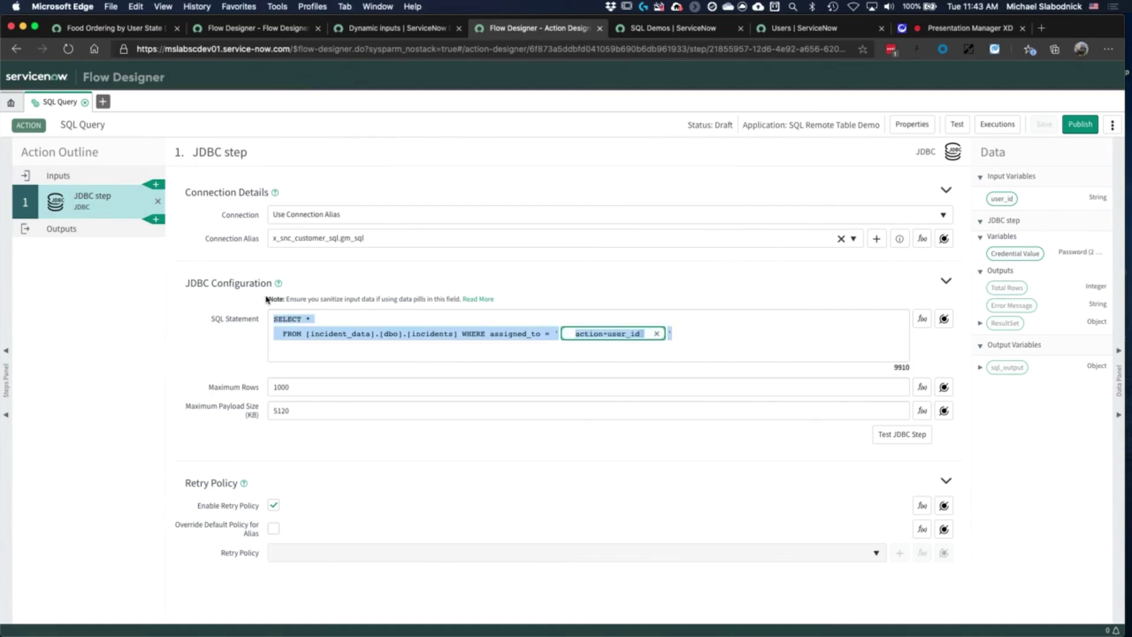
key("BackSpace")
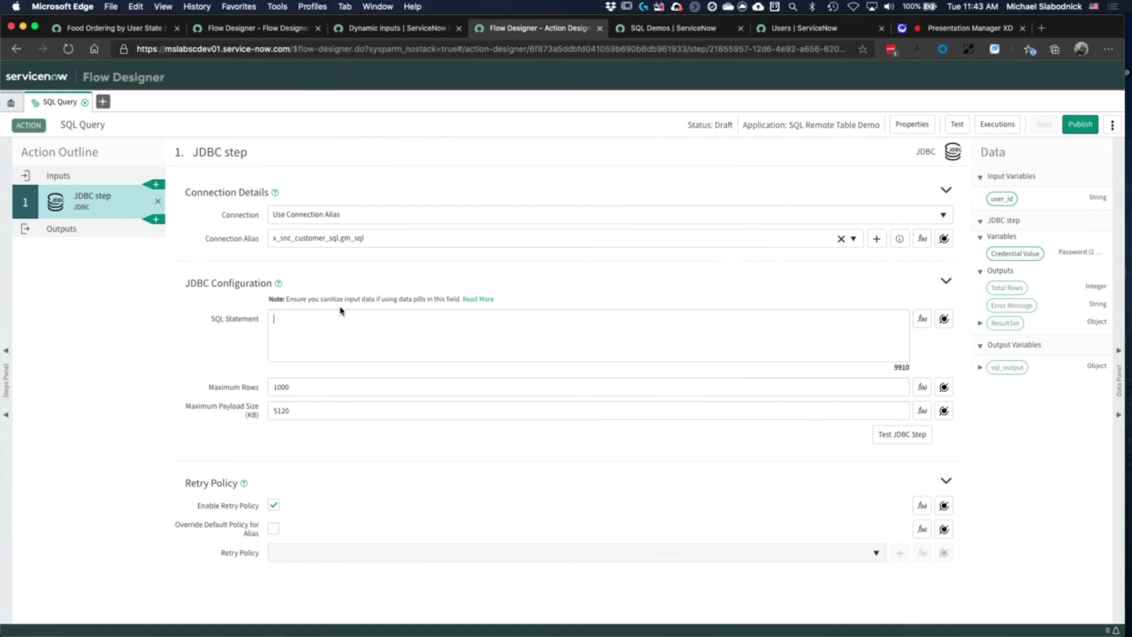
right_click(294, 317)
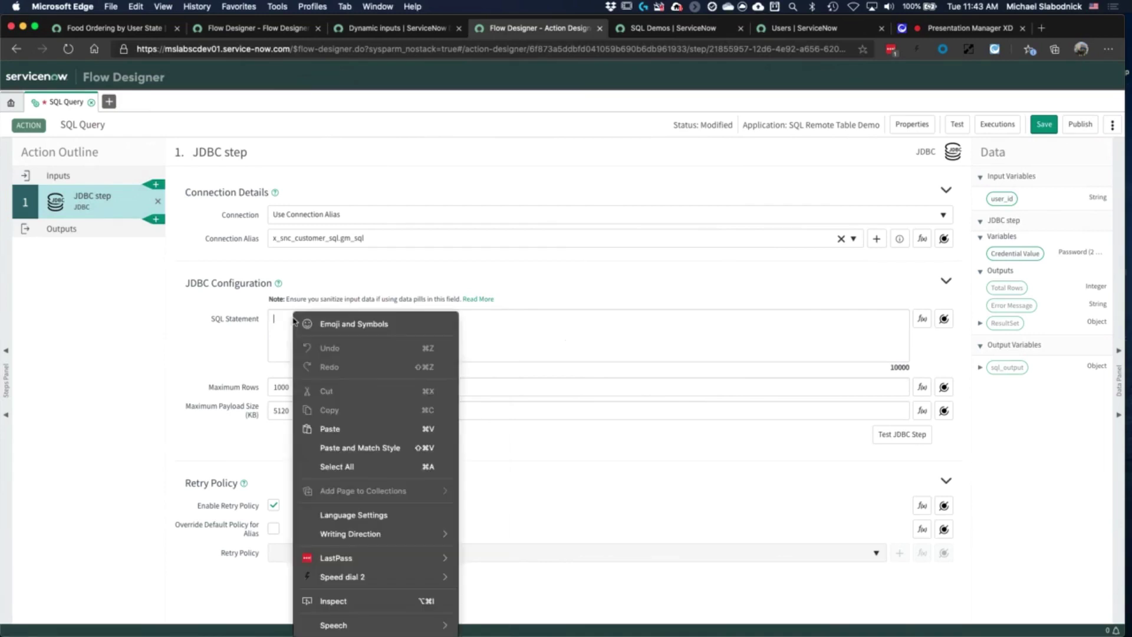
left_click(347, 429)
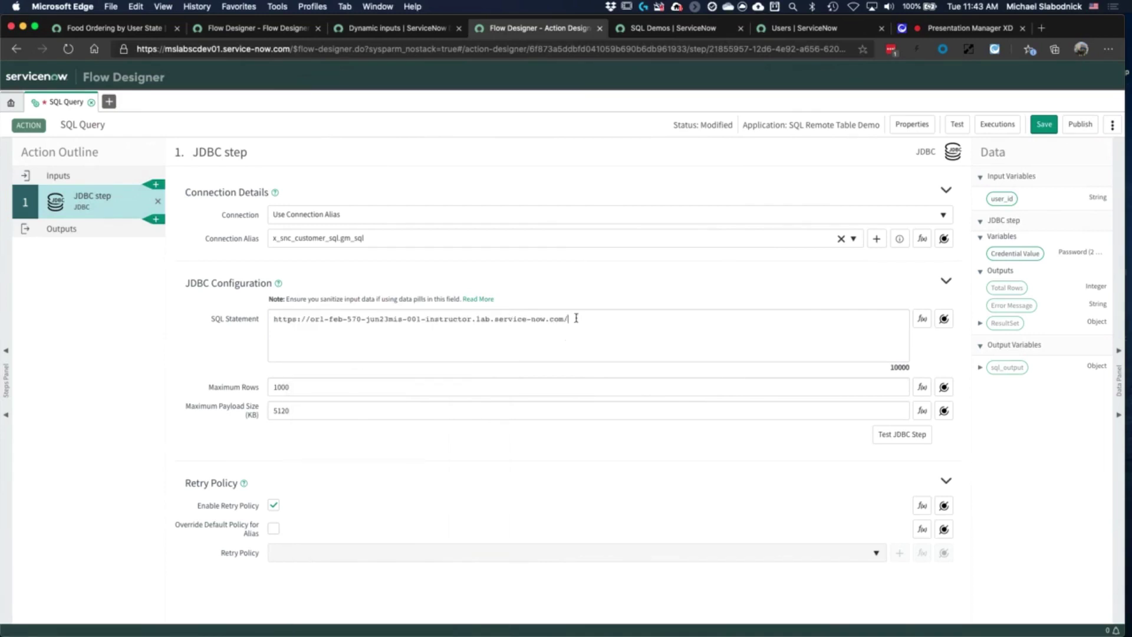
left_click_drag(575, 319, 151, 288)
key("BackSpace")
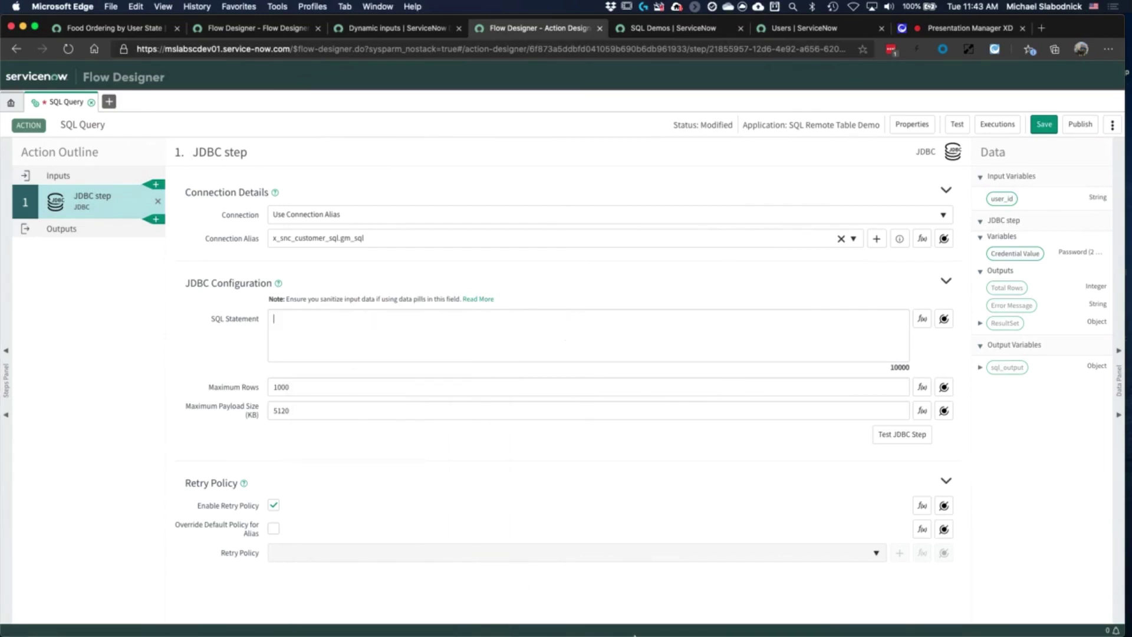
Copy the INSERT INTO statement with number 000007 from Pastebot's clipboard history and paste it into the JDBC step's SQL statement
left_click(712, 622)
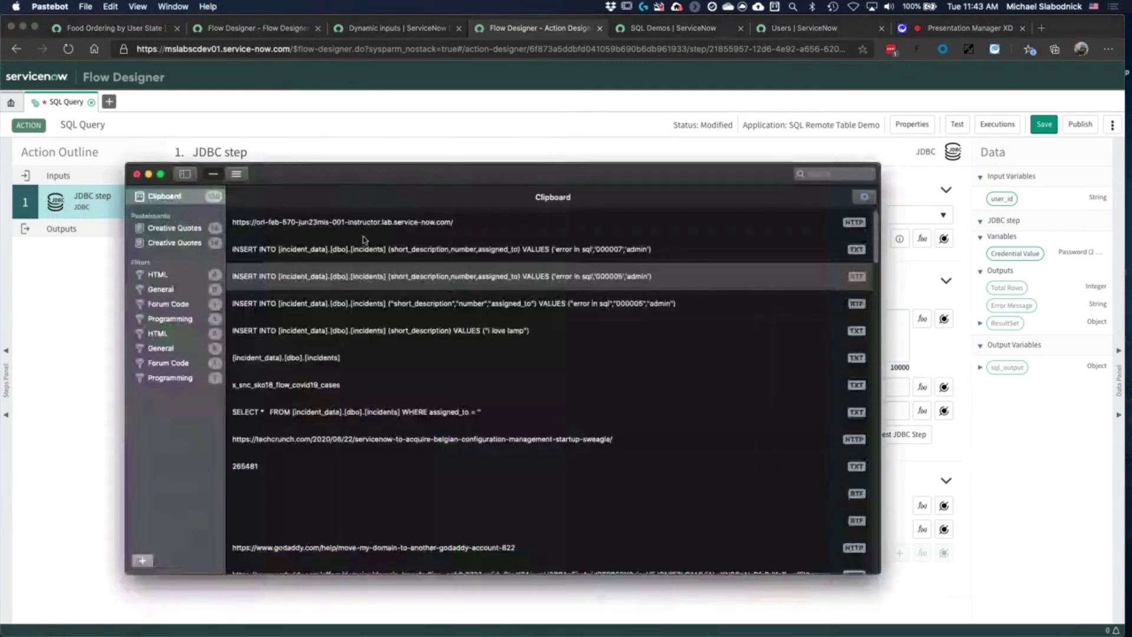
right_click(357, 249)
left_click(371, 252)
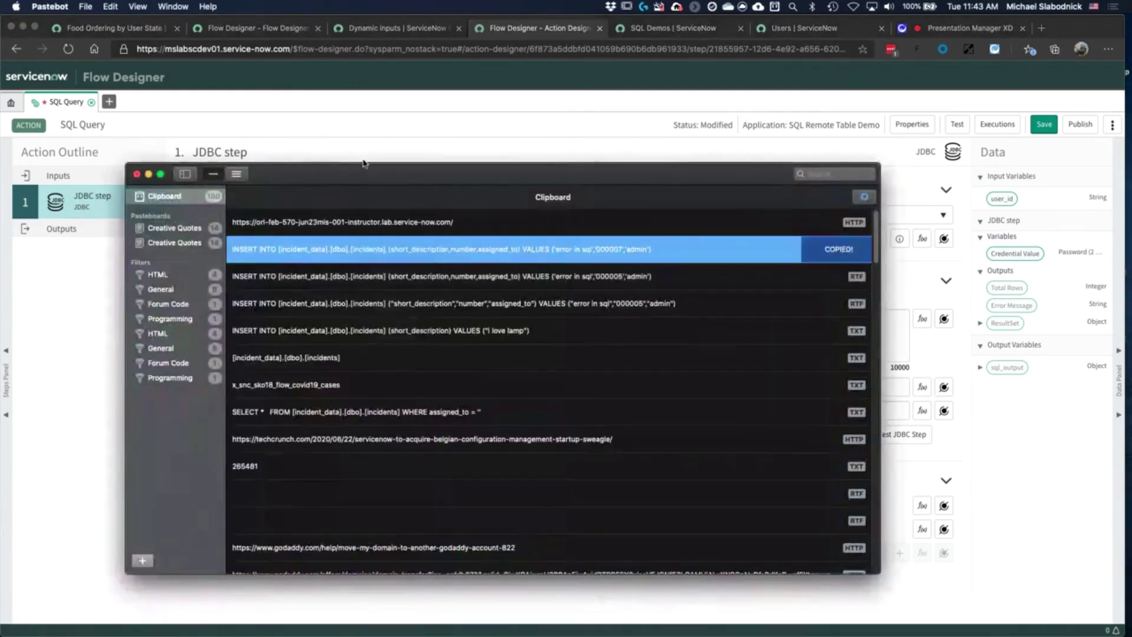
right_click(339, 333)
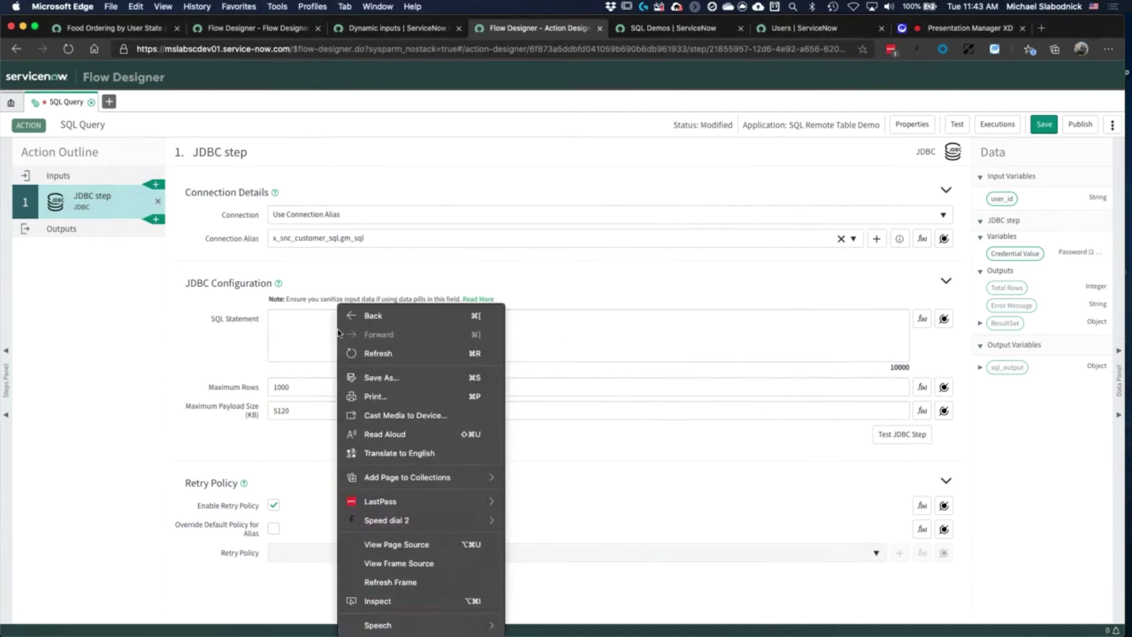
left_click(298, 322)
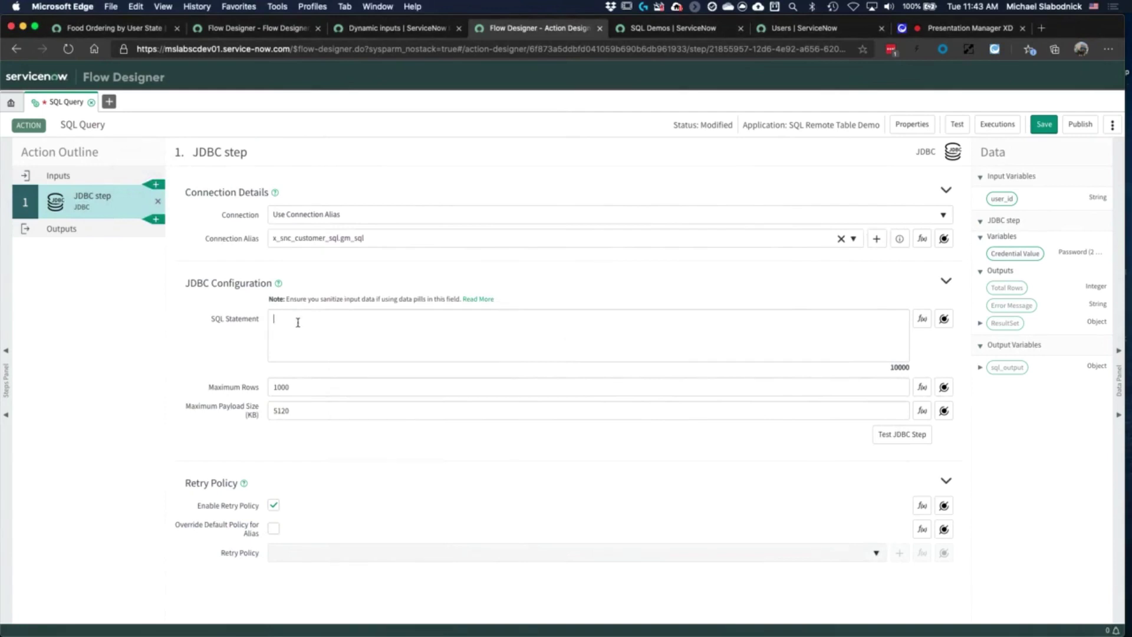
key("super+v")
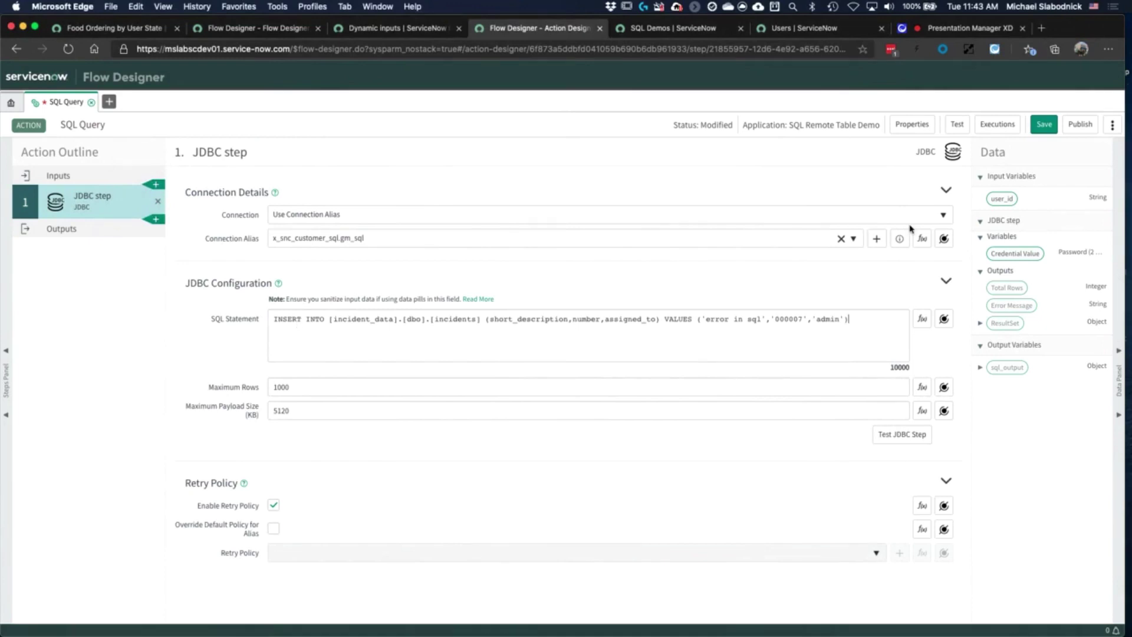
Run a test of the SQL Query action with user_id set to admin
left_click(956, 124)
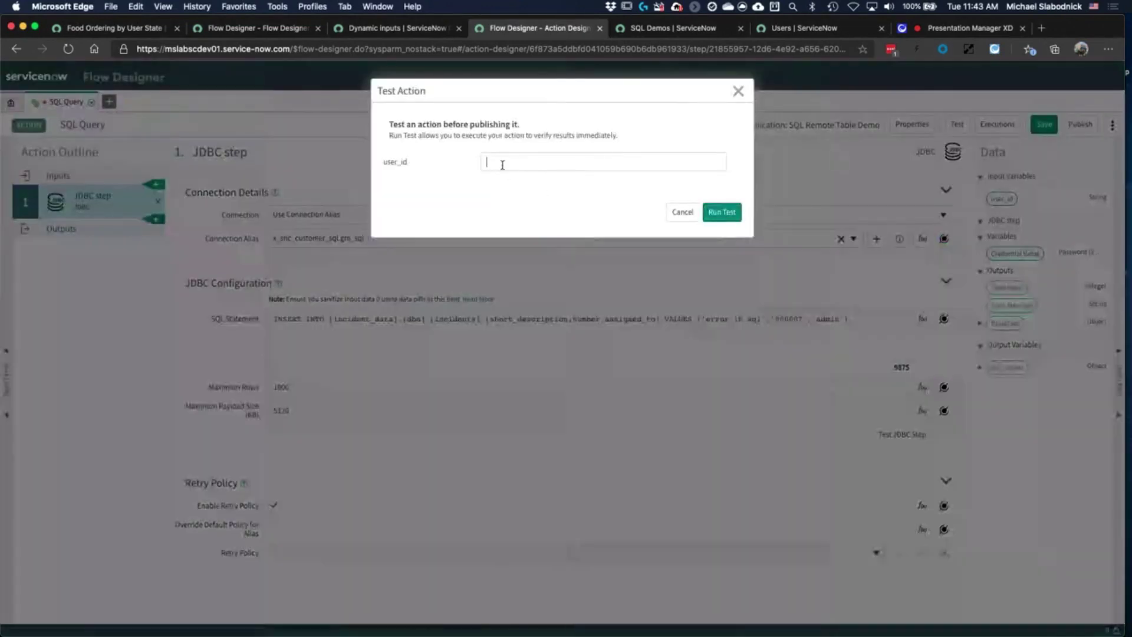
type("admin")
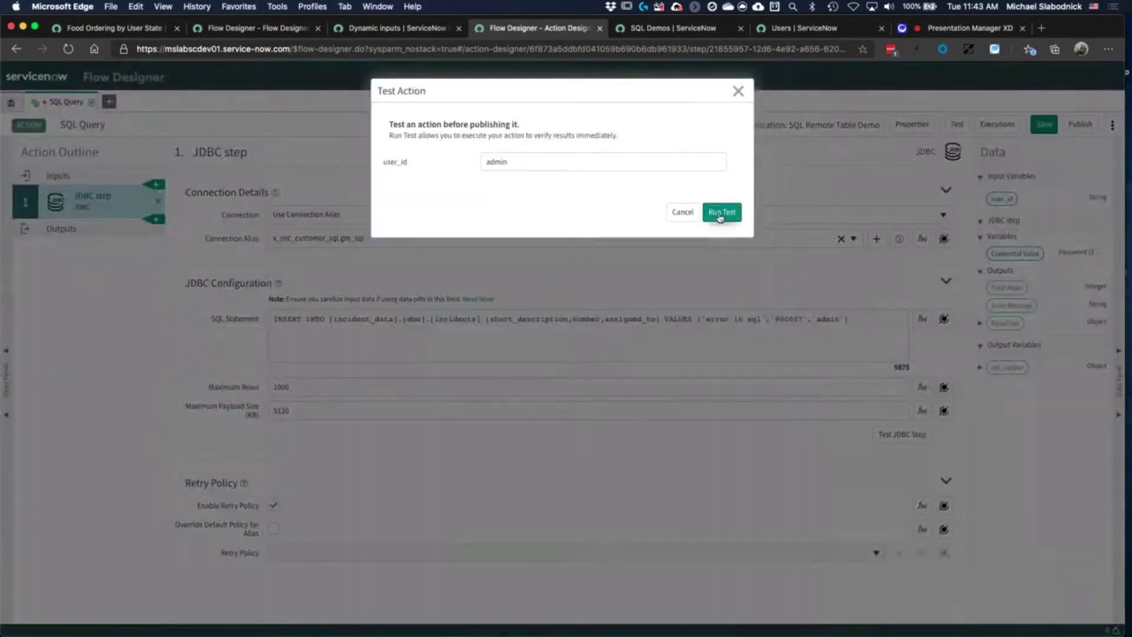
left_click(721, 212)
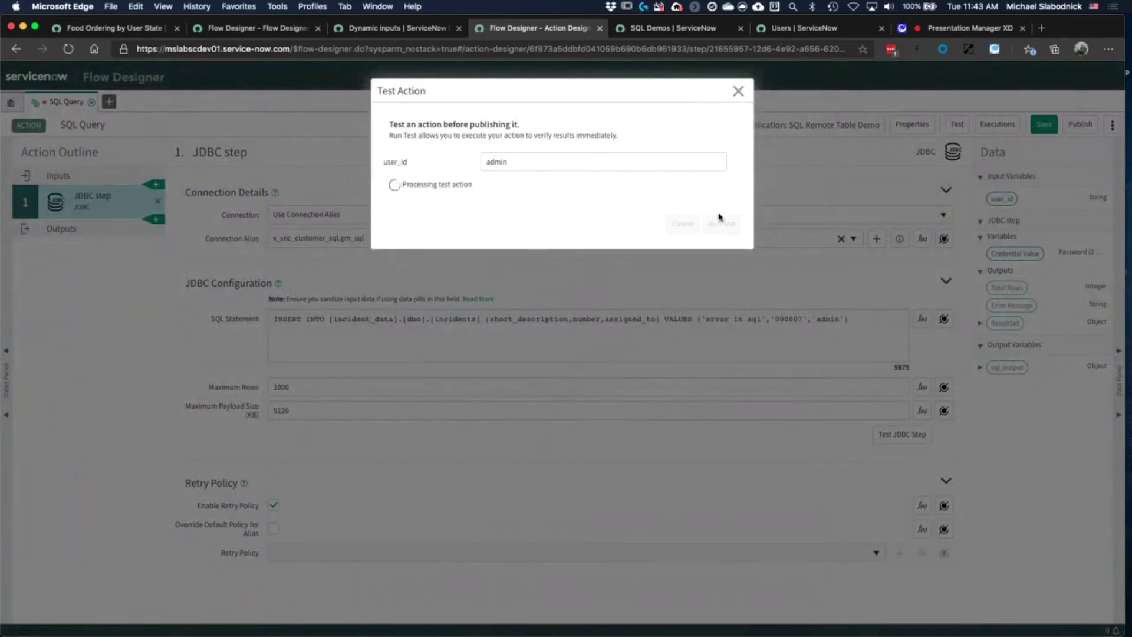
Refresh the SQL Demos record list, examine the newly inserted record, and clear the navigator filter
left_click(649, 31)
left_click(203, 131)
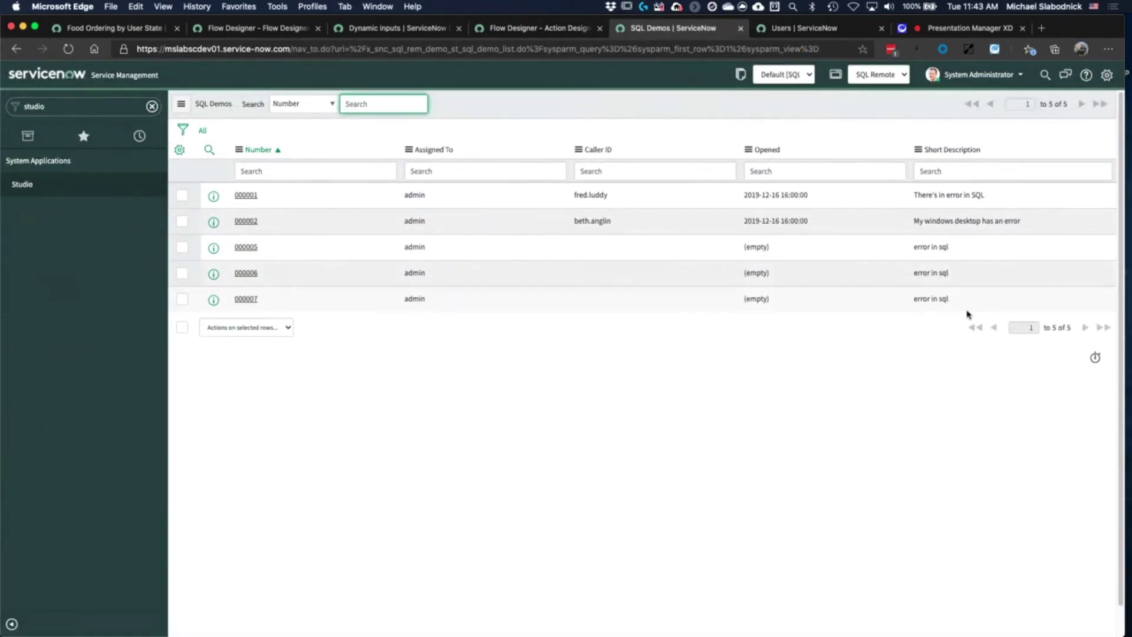
left_click_drag(958, 307, 897, 311)
left_click(784, 298)
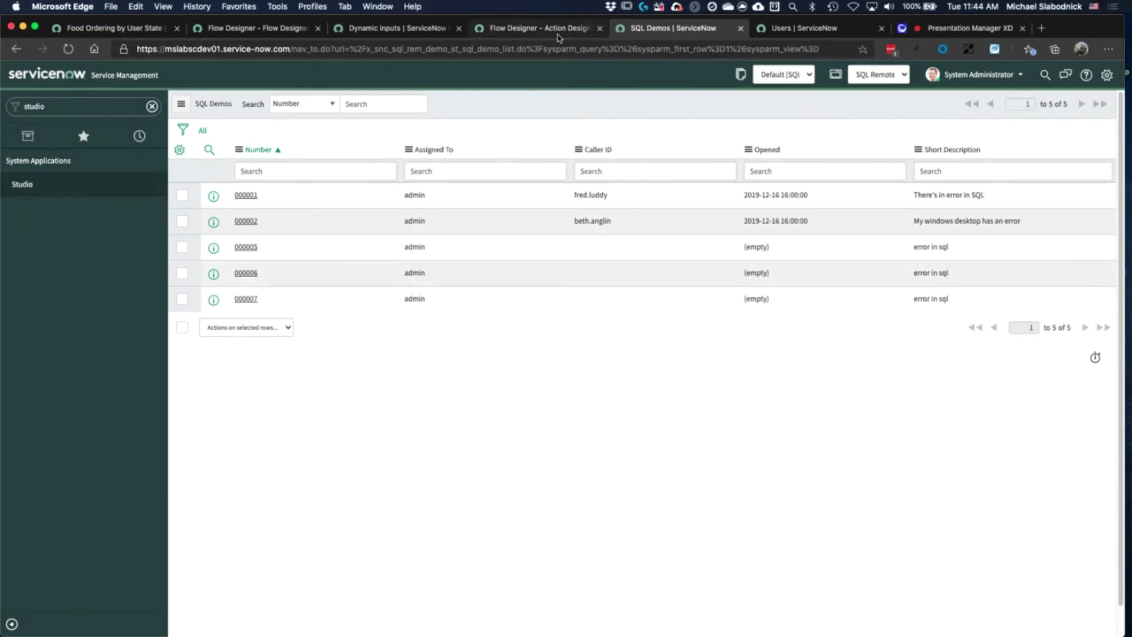
left_click(153, 107)
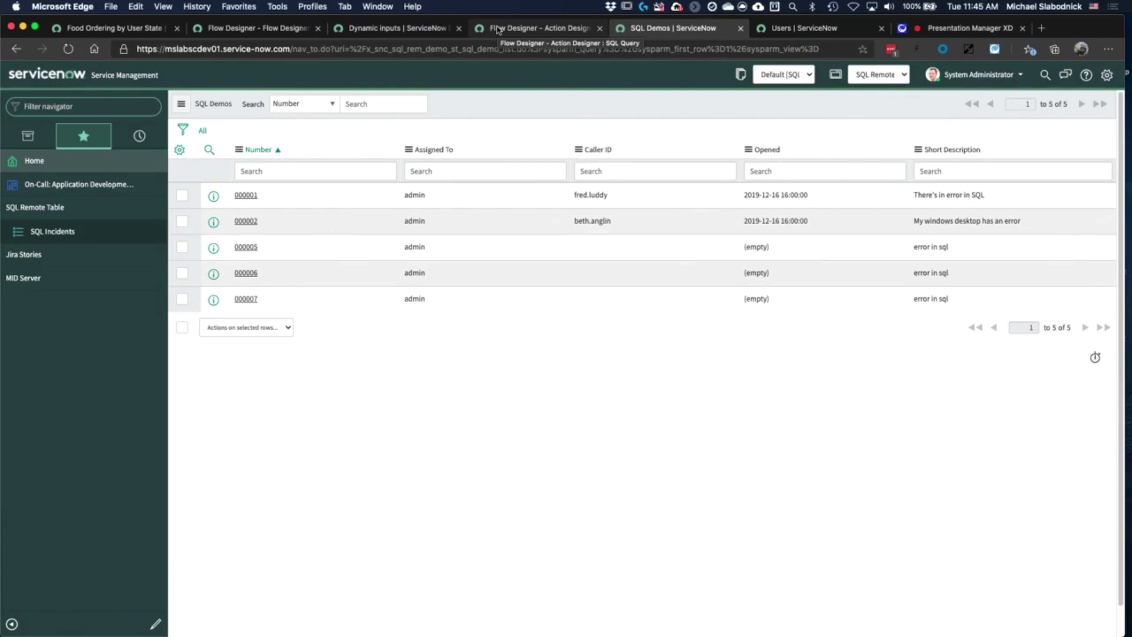
Return to Flow Designer and examine the inputs, outputs and actions of the TEMPLATE: Report to State Government subflow
left_click(106, 31)
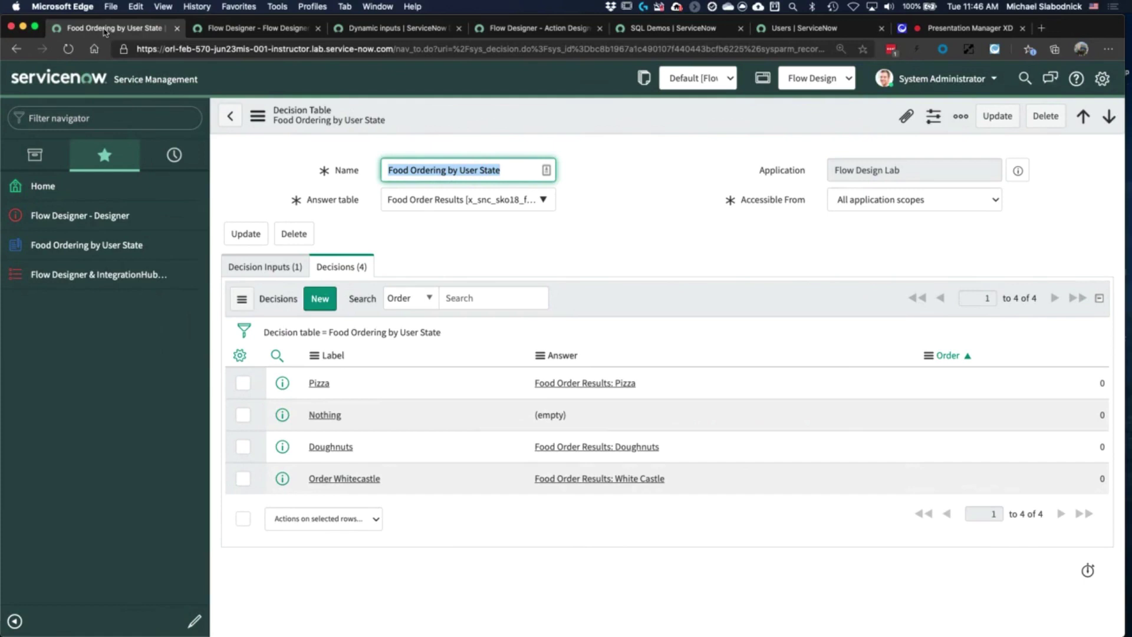
left_click(272, 28)
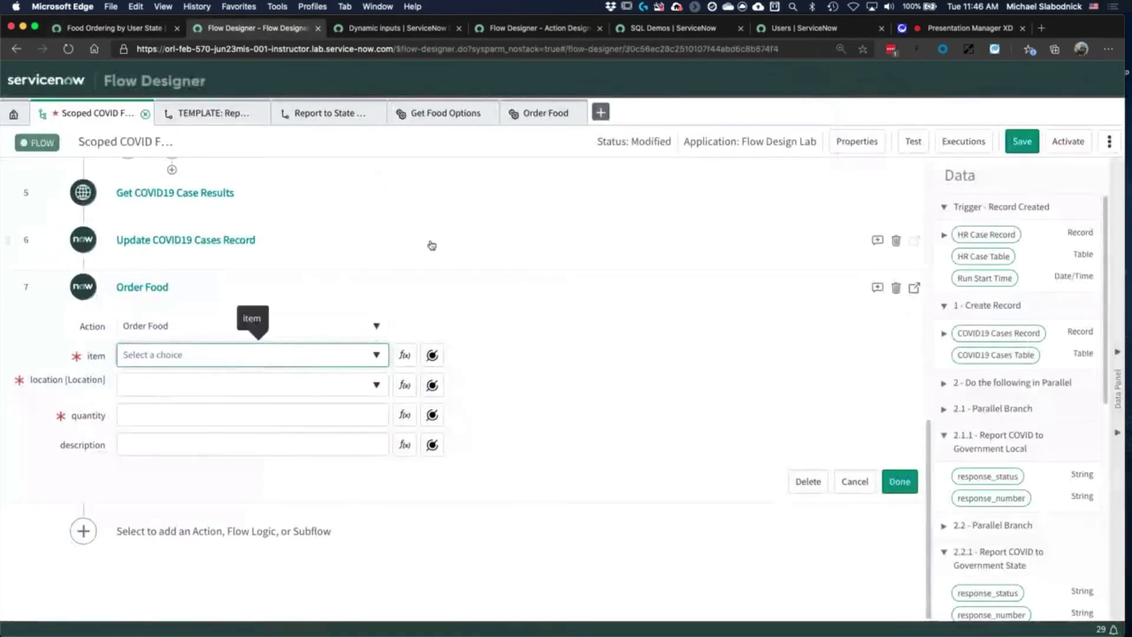
left_click(228, 120)
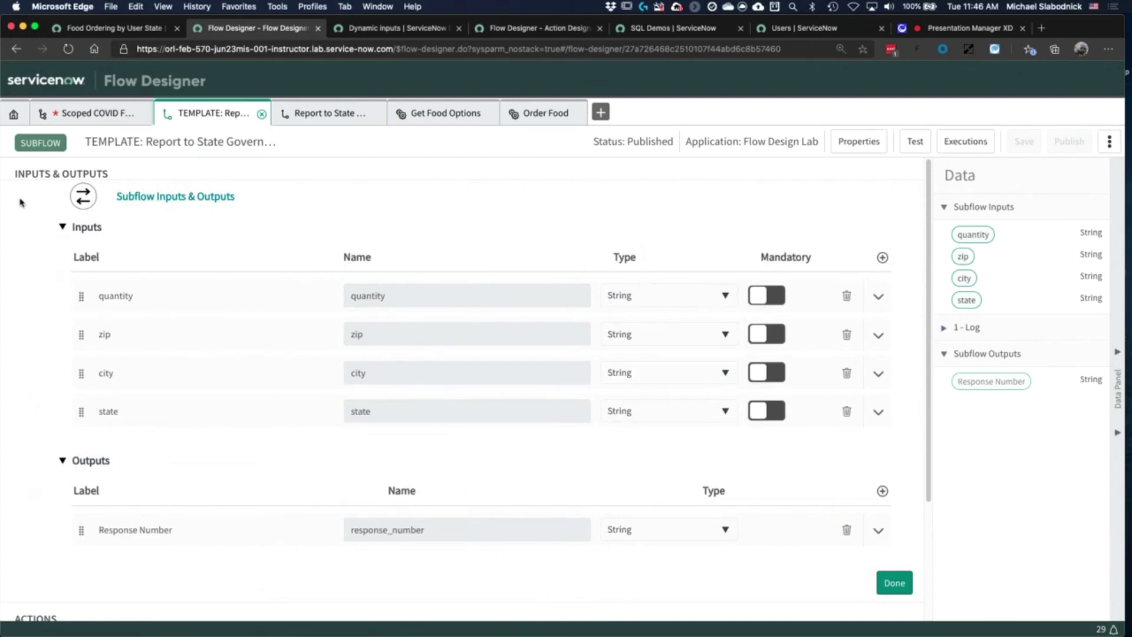
scroll(201, 353, "down", 3)
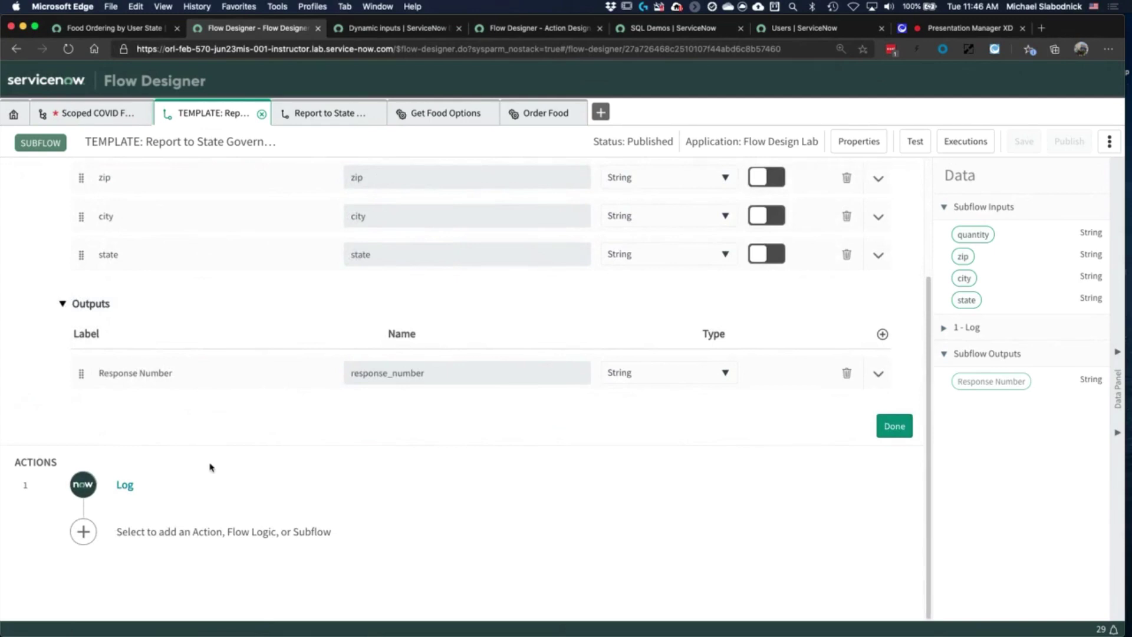
Examine the name, inputs, outputs and actions of the Report to State Government - California subflow
left_click(328, 115)
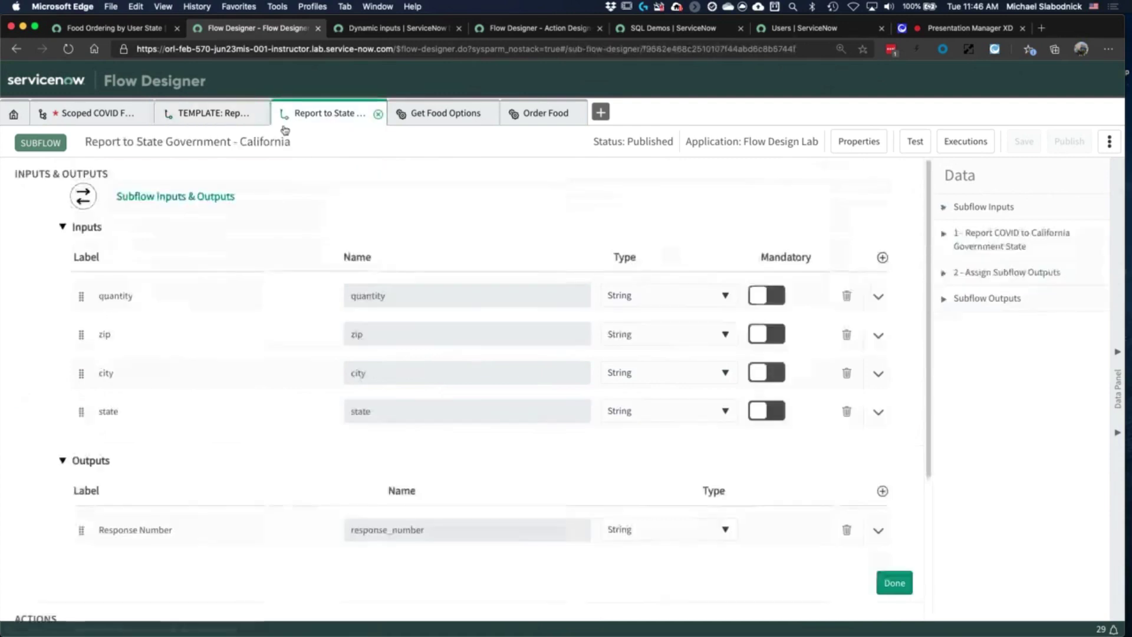
left_click(94, 143)
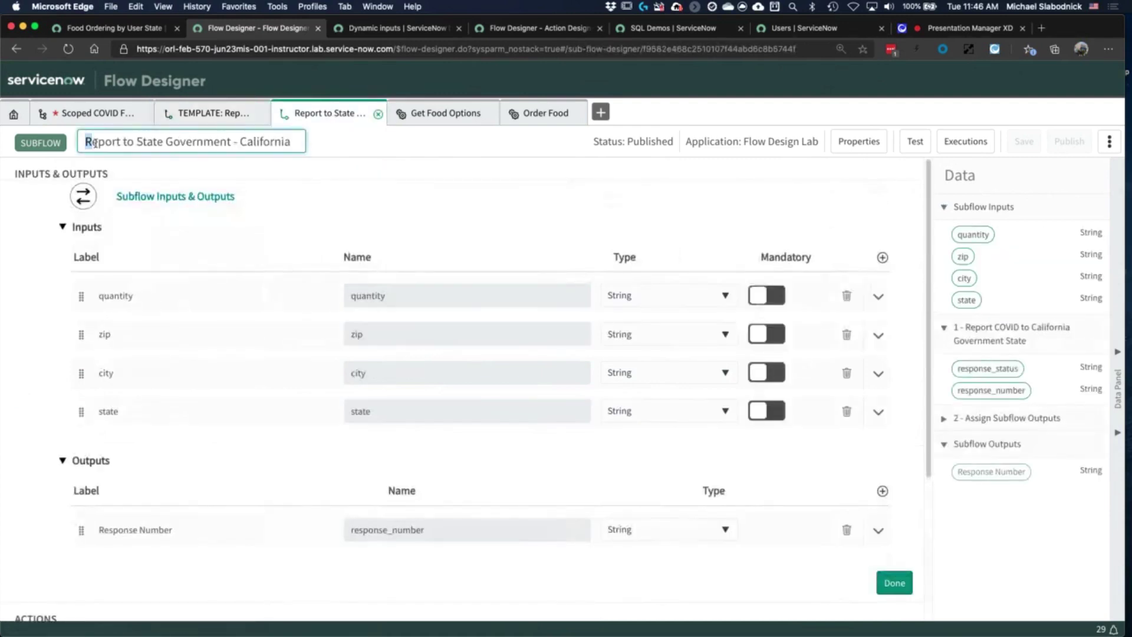
left_click_drag(95, 142, 313, 152)
left_click(354, 157)
scroll(346, 182, "down", 3)
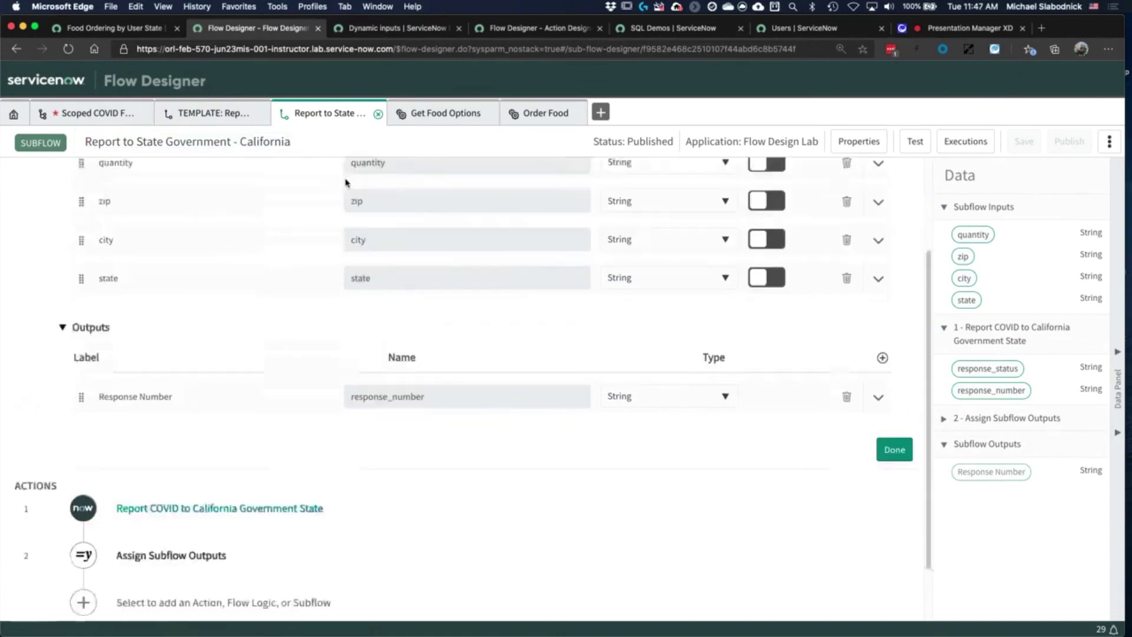
scroll(346, 183, "down", 1)
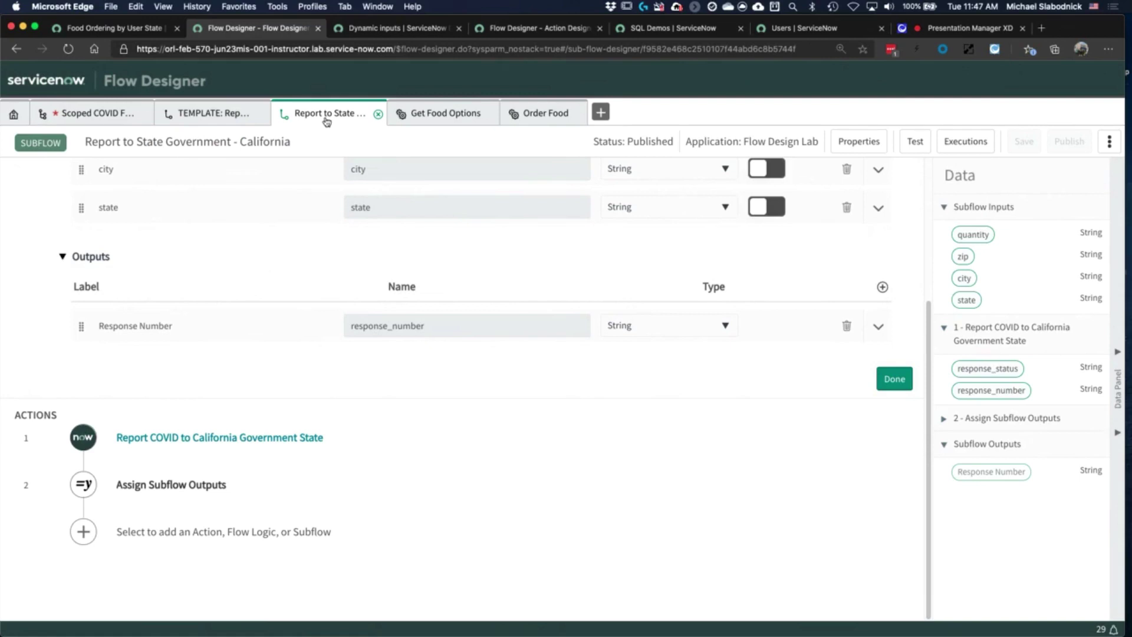
Compare the template subflow's inputs and outputs with those of the California subflow
left_click(216, 121)
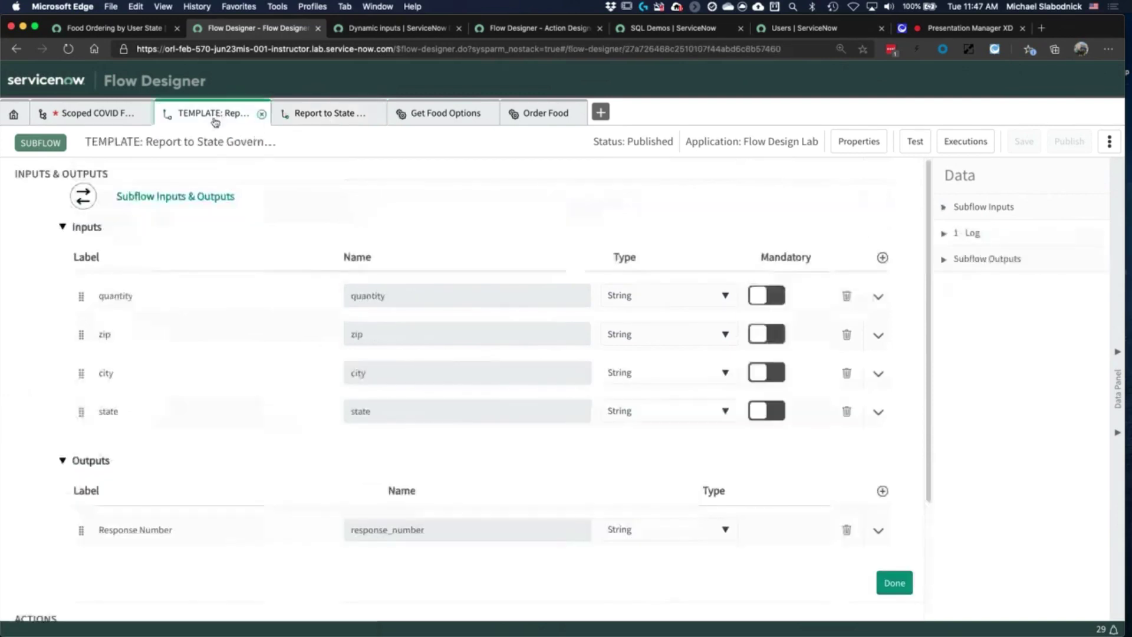
left_click(328, 116)
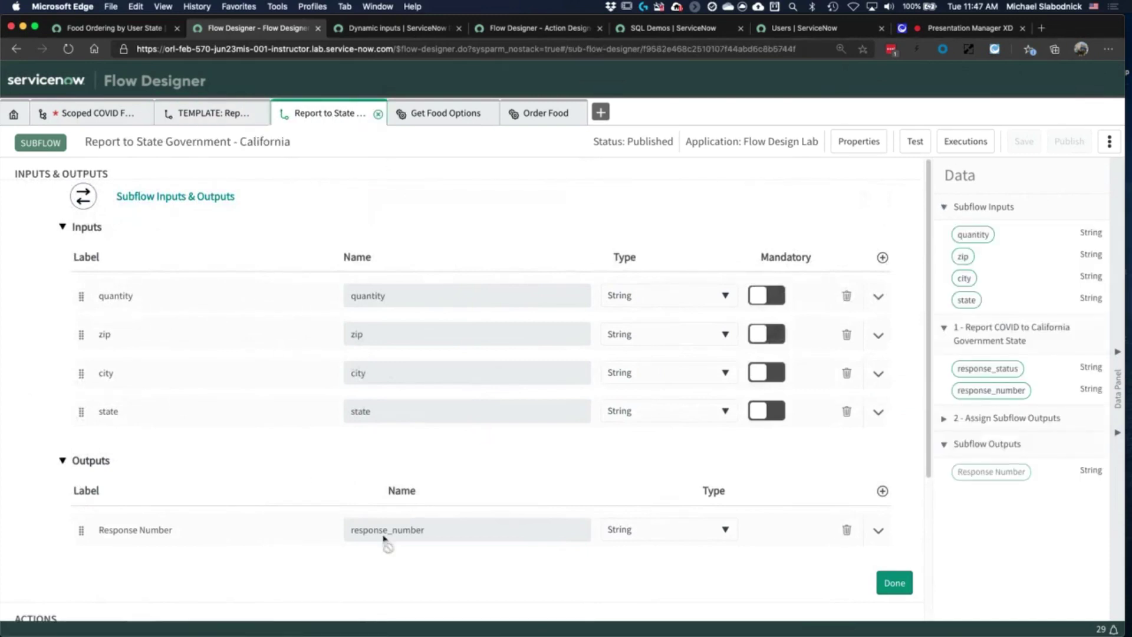
scroll(377, 519, "down", 4)
scroll(360, 503, "up", 4)
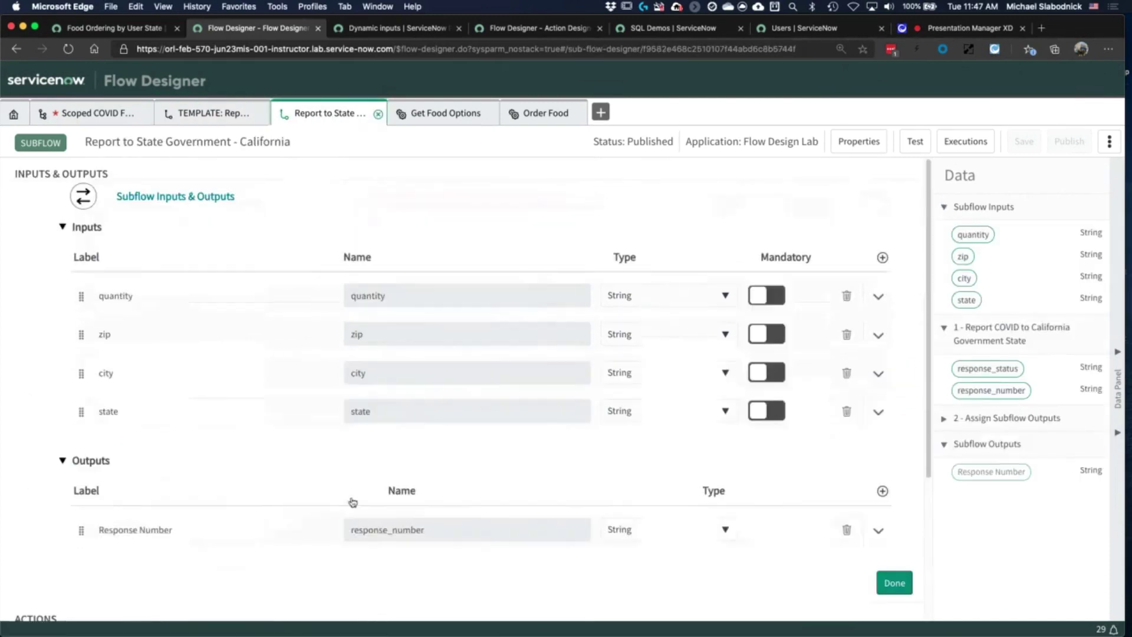
Add Dynamic Flow logic at the end of the Scoped COVID flow, using TEMPLATE: Report to State Government as its flow template
left_click(89, 114)
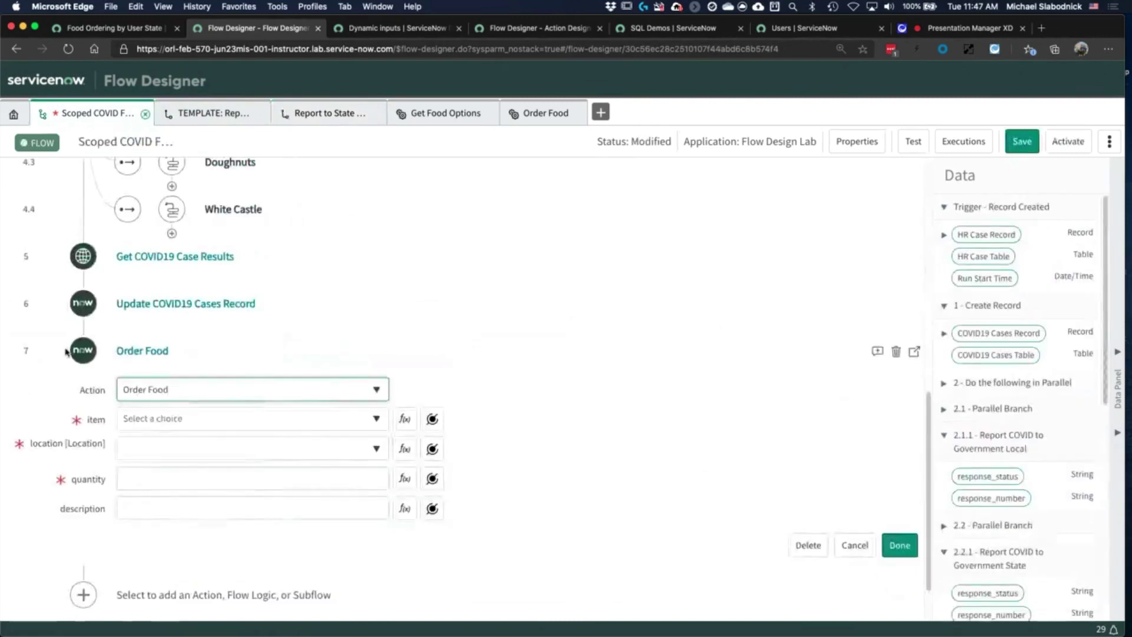
scroll(66, 352, "down", 2)
left_click(187, 531)
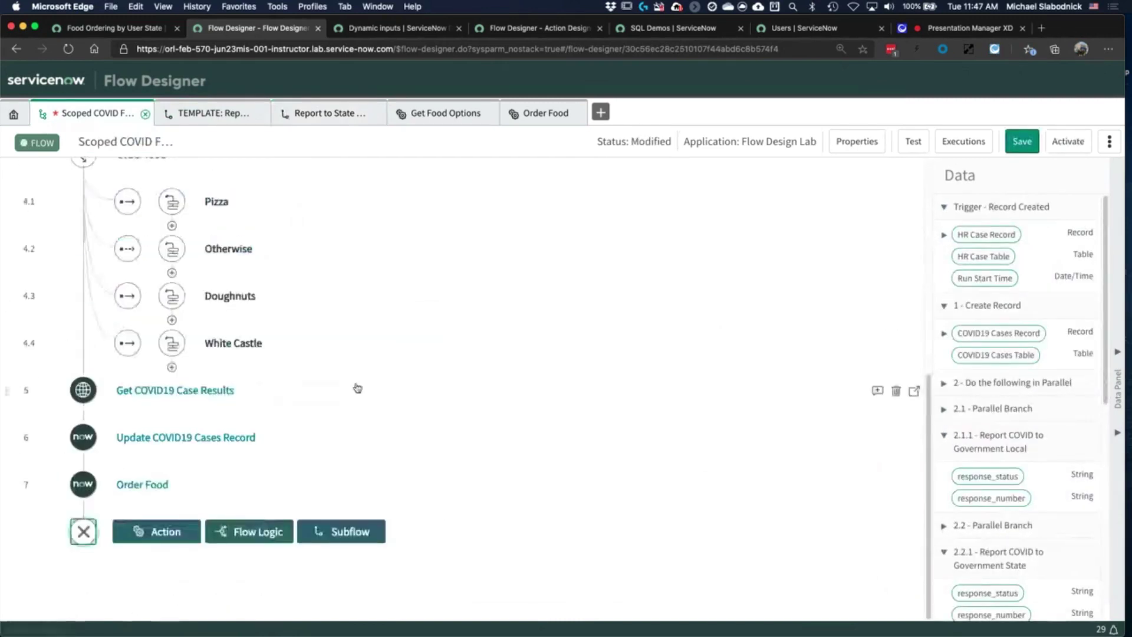
left_click(249, 531)
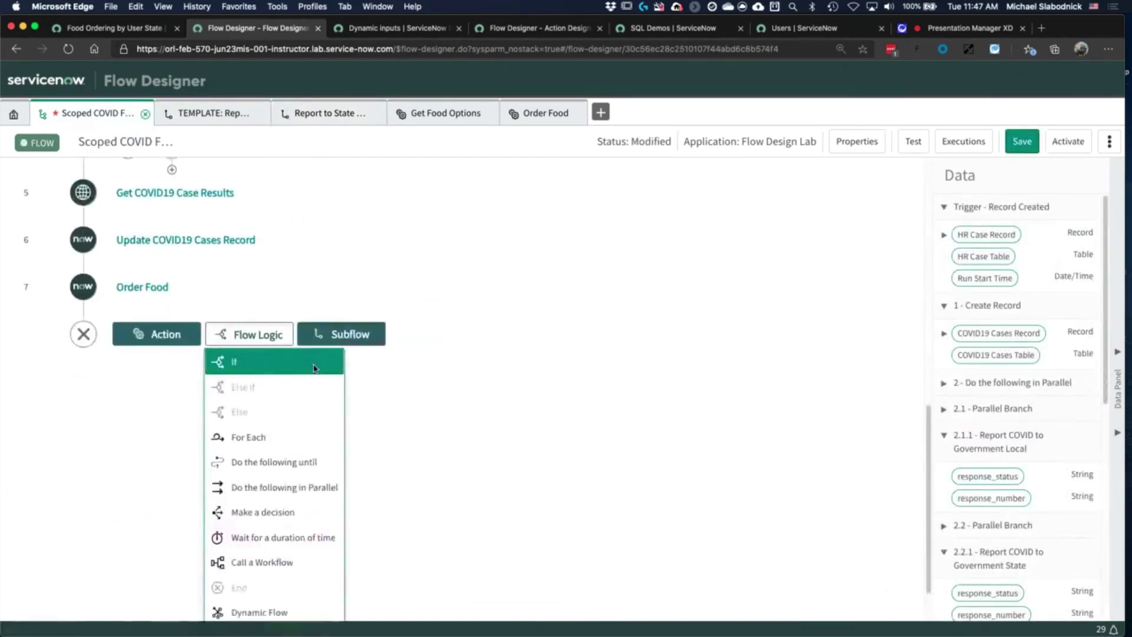
scroll(315, 368, "down", 1)
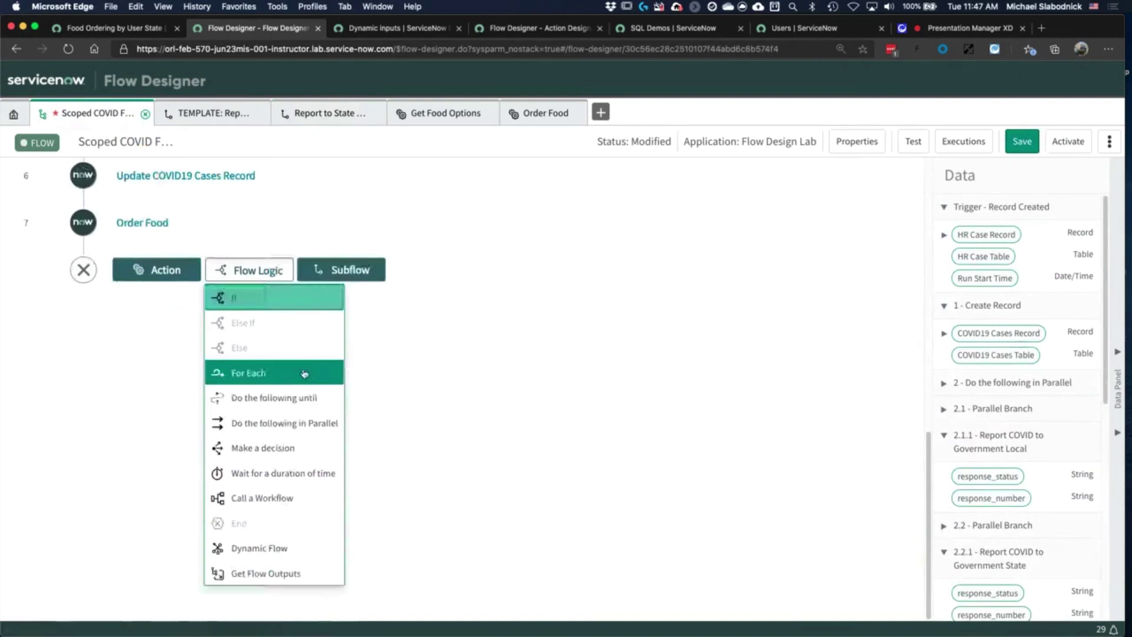
left_click(277, 549)
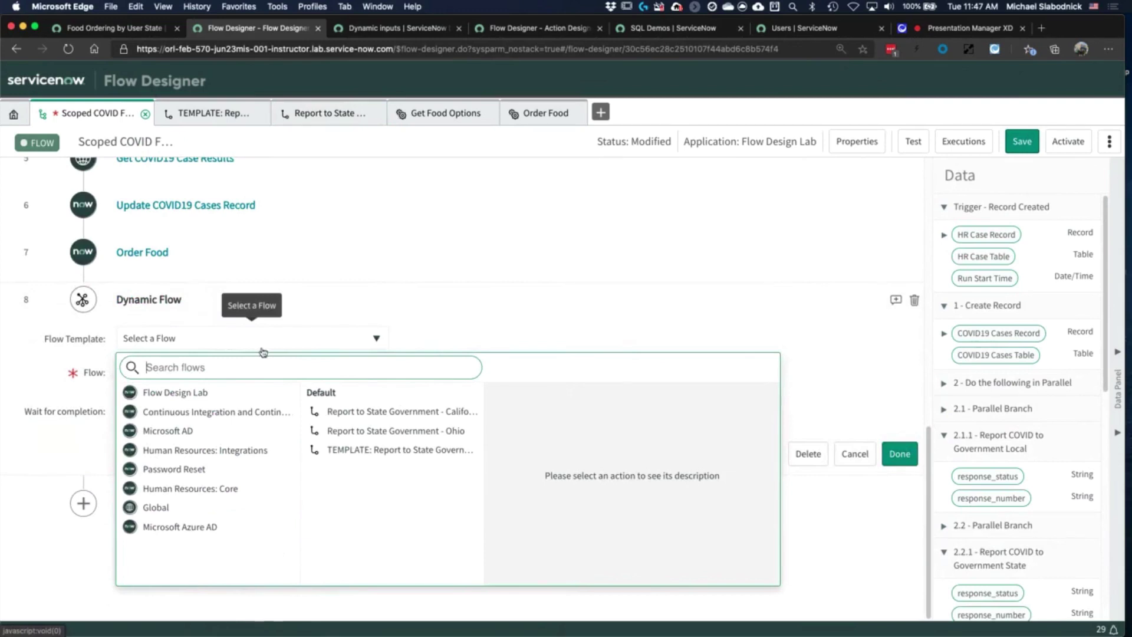
left_click(363, 454)
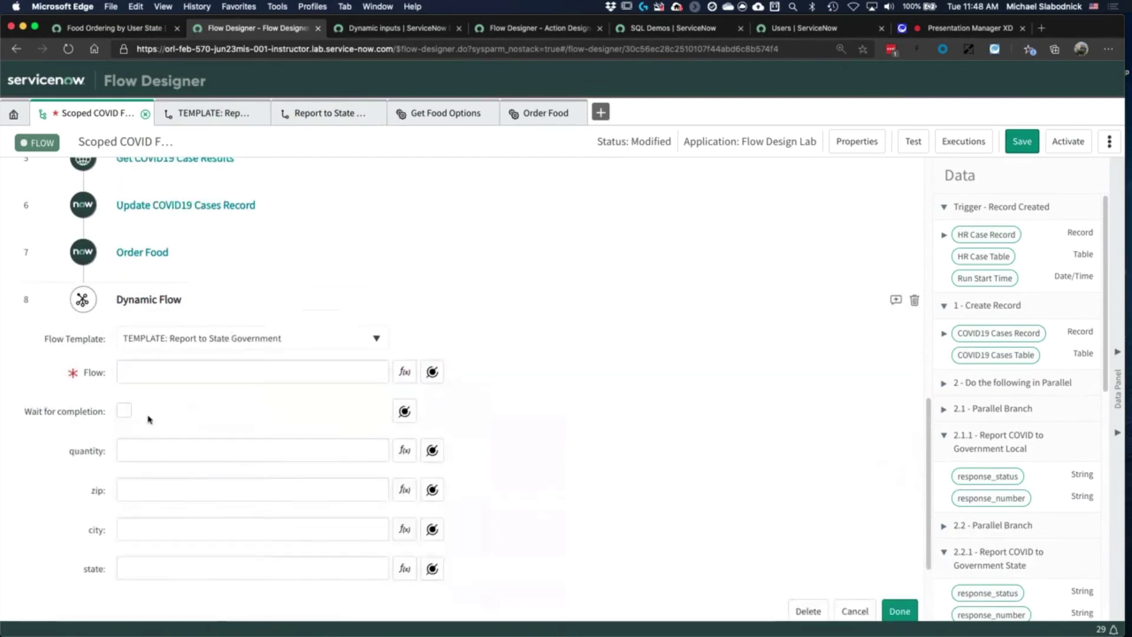
Set the Dynamic Flow's flow name to "Report to State -" followed by the State / Province of step 1's COVID19 Cases Record Affected Employee
left_click(144, 372)
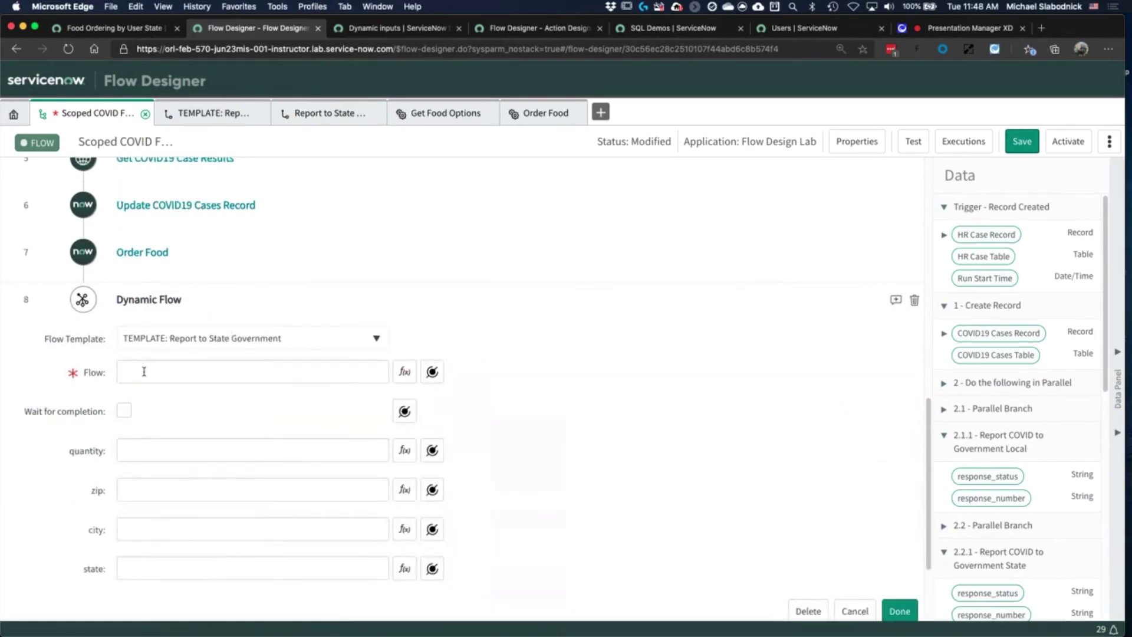
type("Report to State -")
left_click(431, 372)
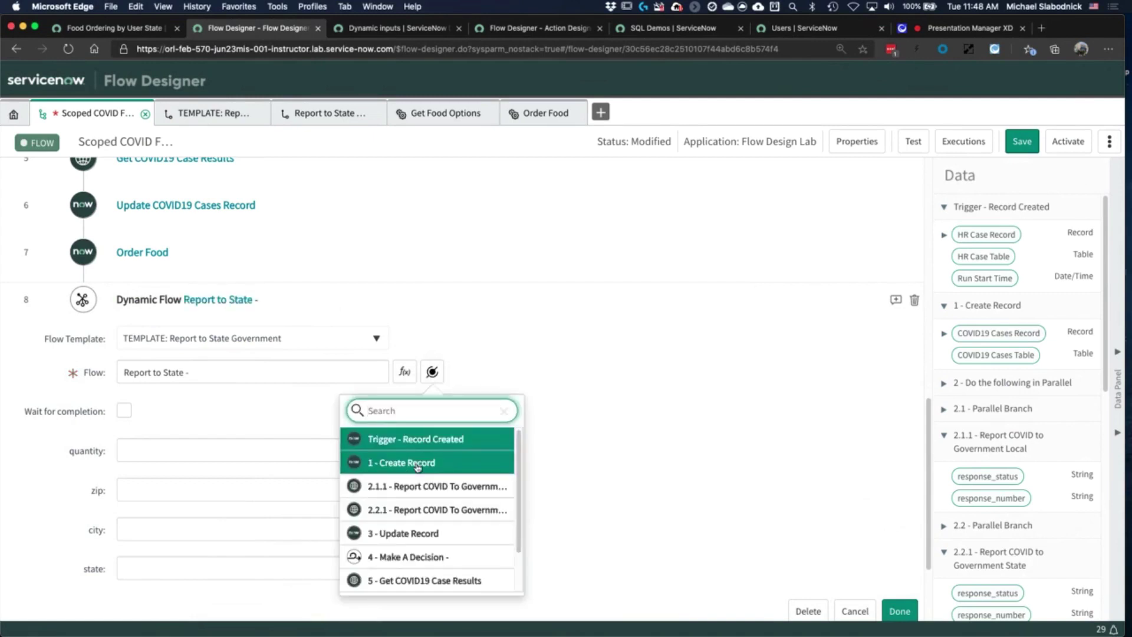
left_click(418, 464)
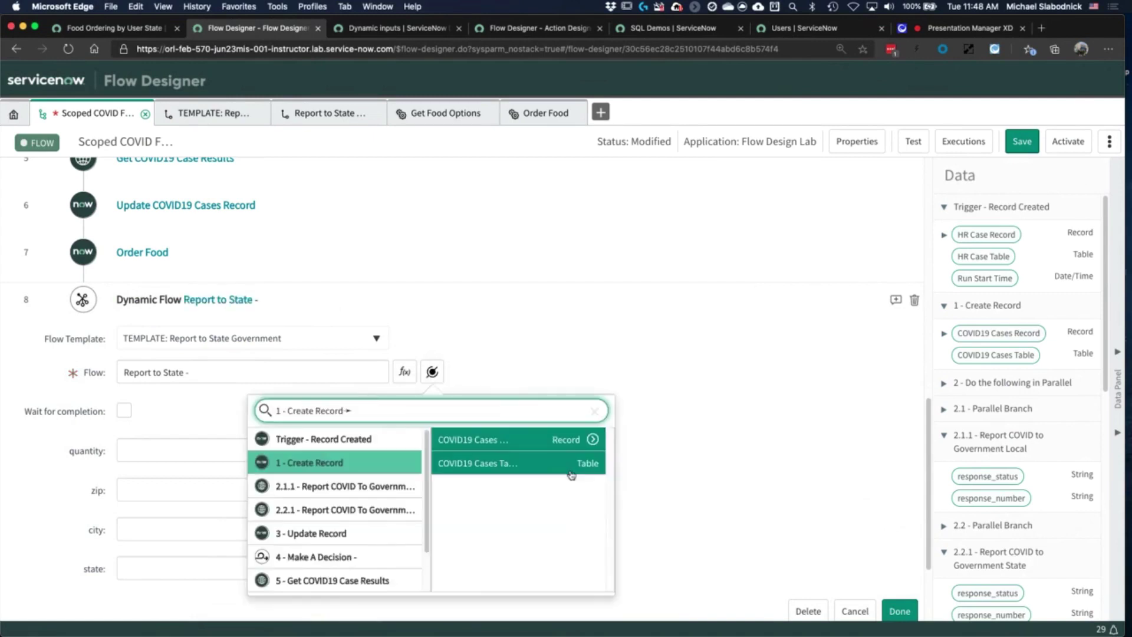
left_click(593, 441)
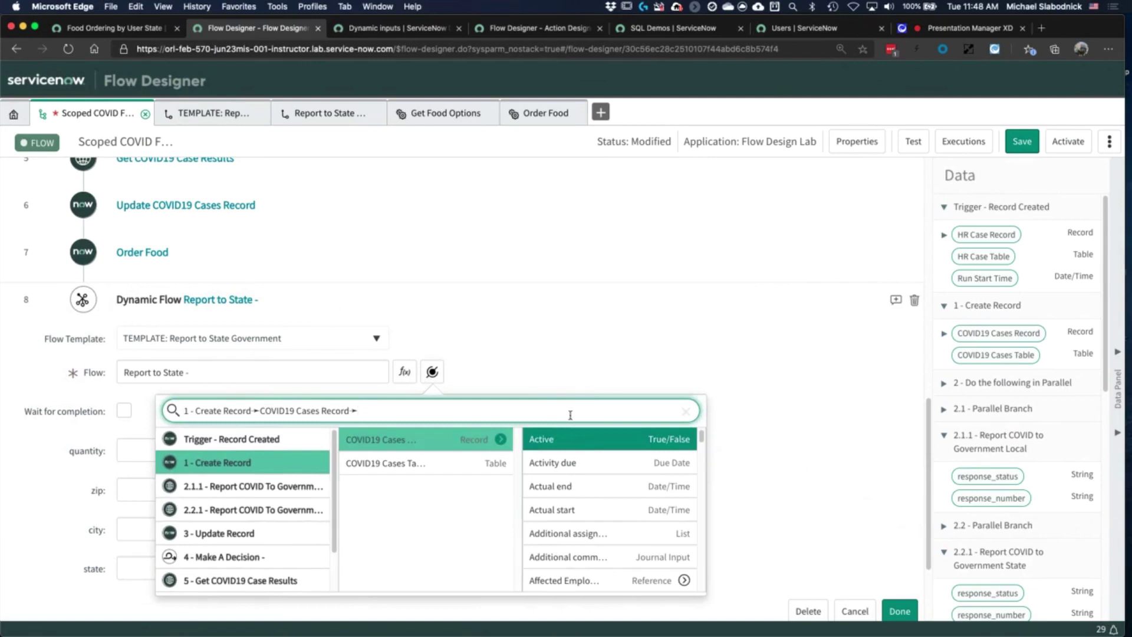
left_click(684, 580)
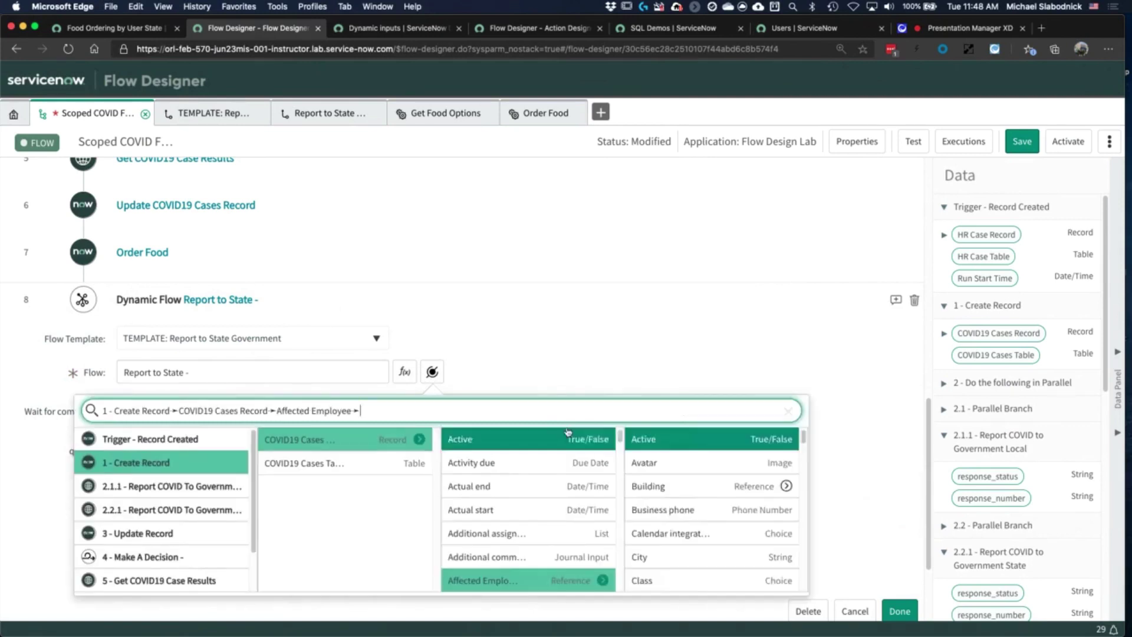
type("sta")
left_click(752, 442)
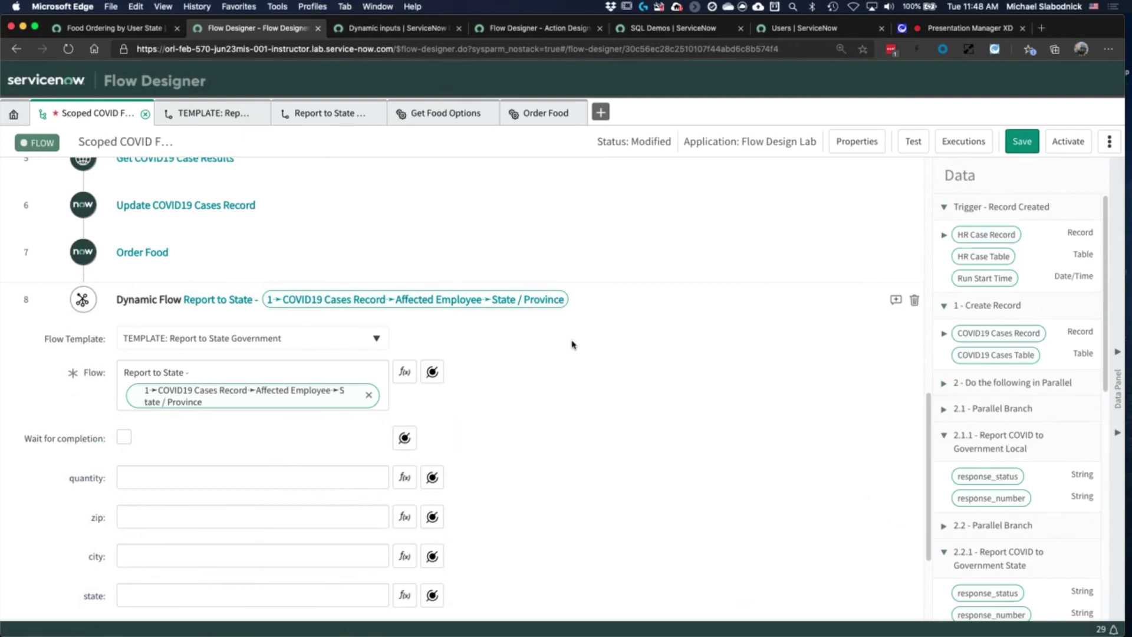
Fill in the Dynamic Flow inputs: quantity 1, zip 91436, city san jose and state California
scroll(575, 348, "down", 3)
left_click(155, 345)
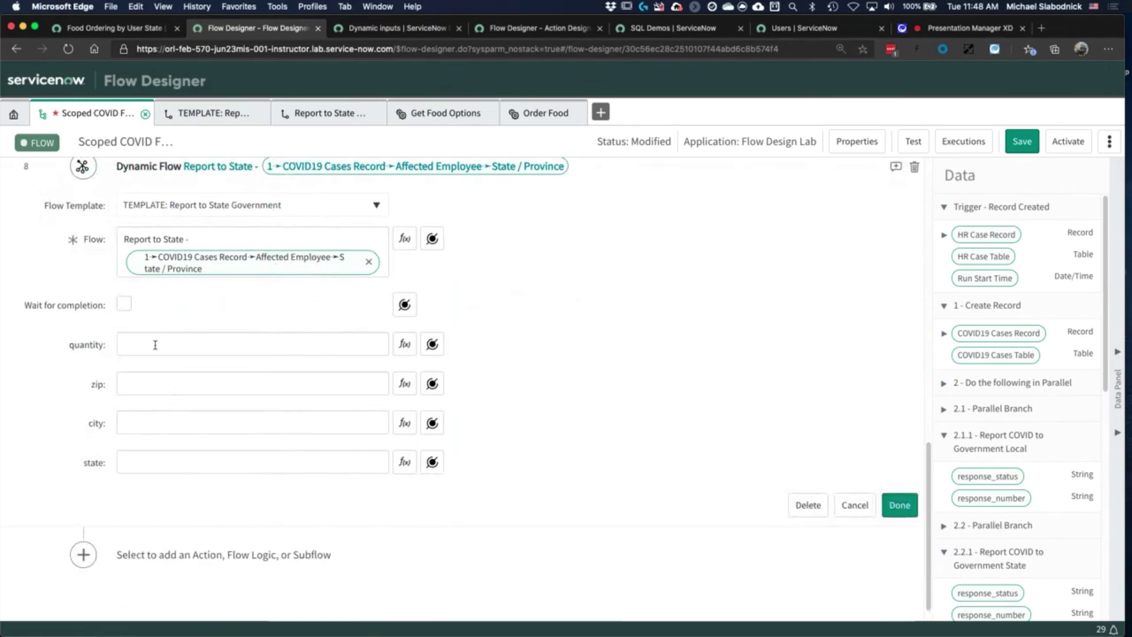
type("1")
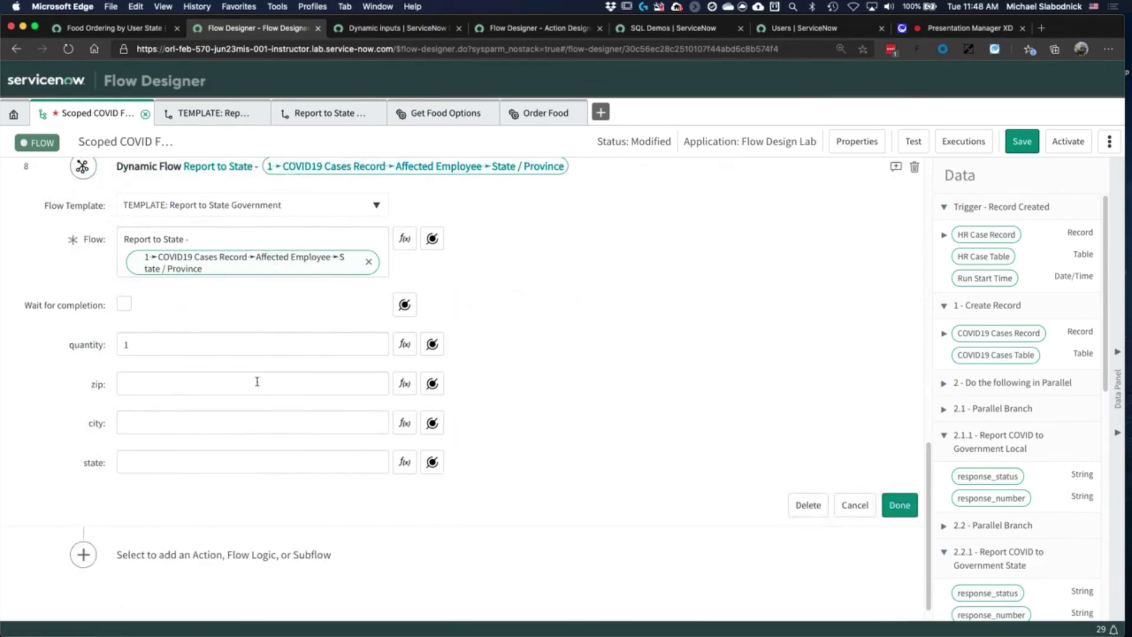
left_click(194, 386)
type("91436")
left_click(165, 428)
type("san jose")
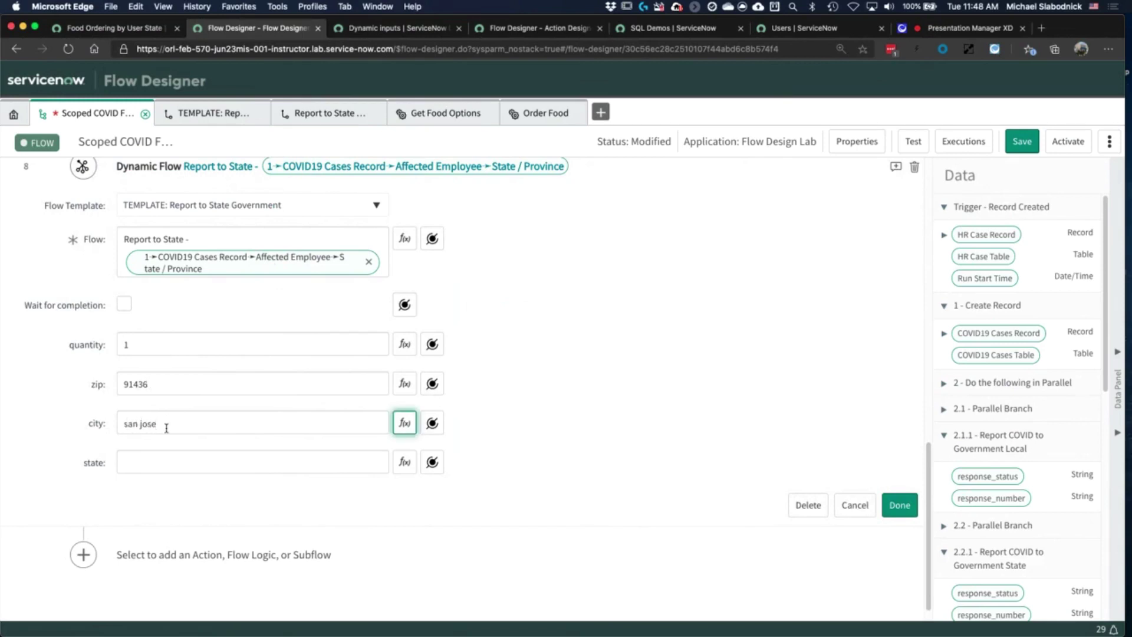
left_click(170, 458)
type("C")
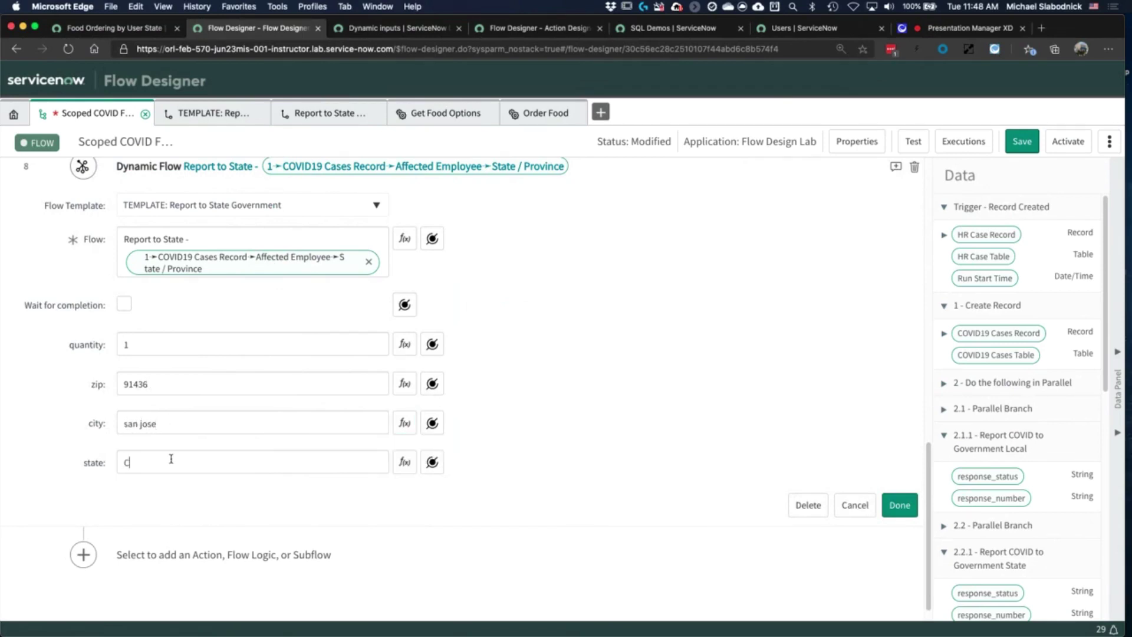
type("alifornia")
scroll(529, 348, "up", 2)
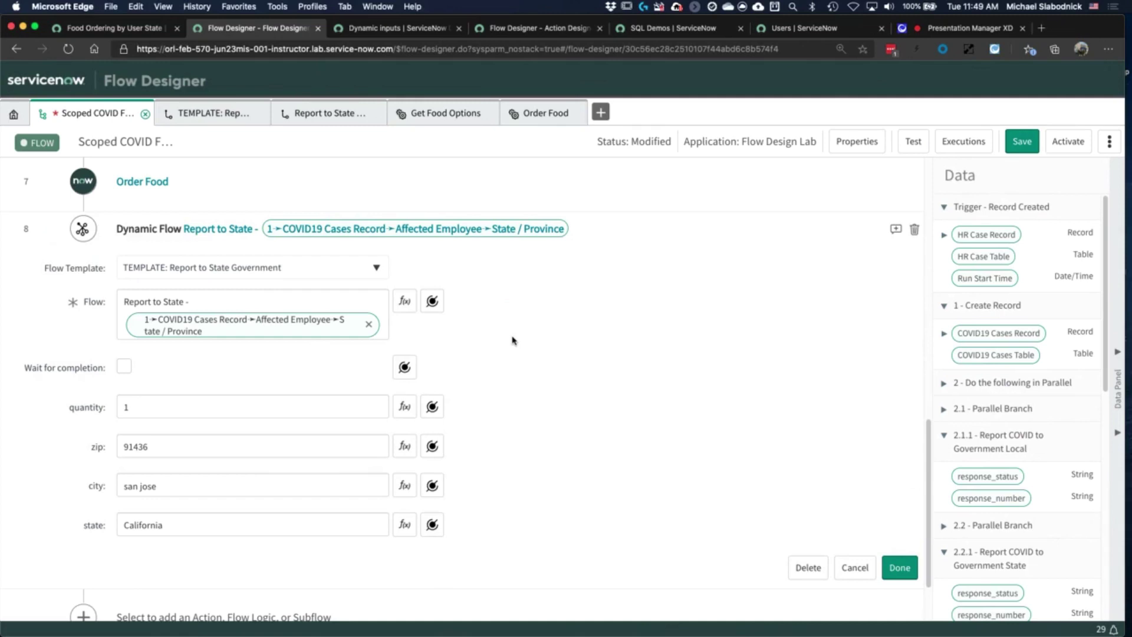
left_click_drag(66, 412, 176, 529)
left_click(176, 529)
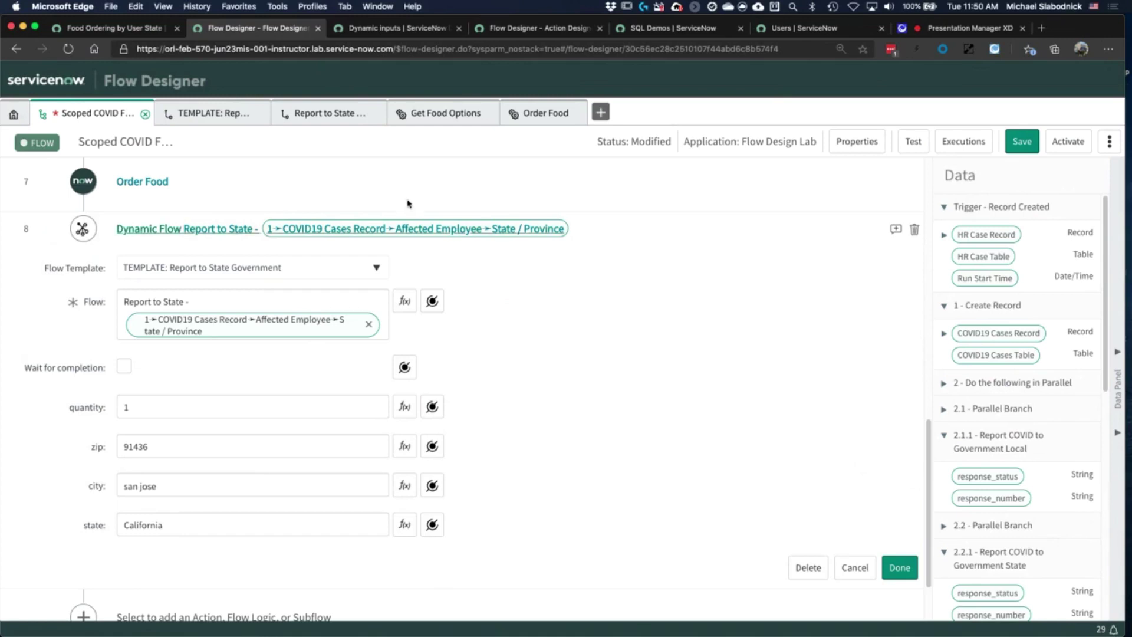
Review the California subflow's inputs, outputs and actions, and finish the Dynamic Flow step in the Scoped COVID flow
left_click(337, 119)
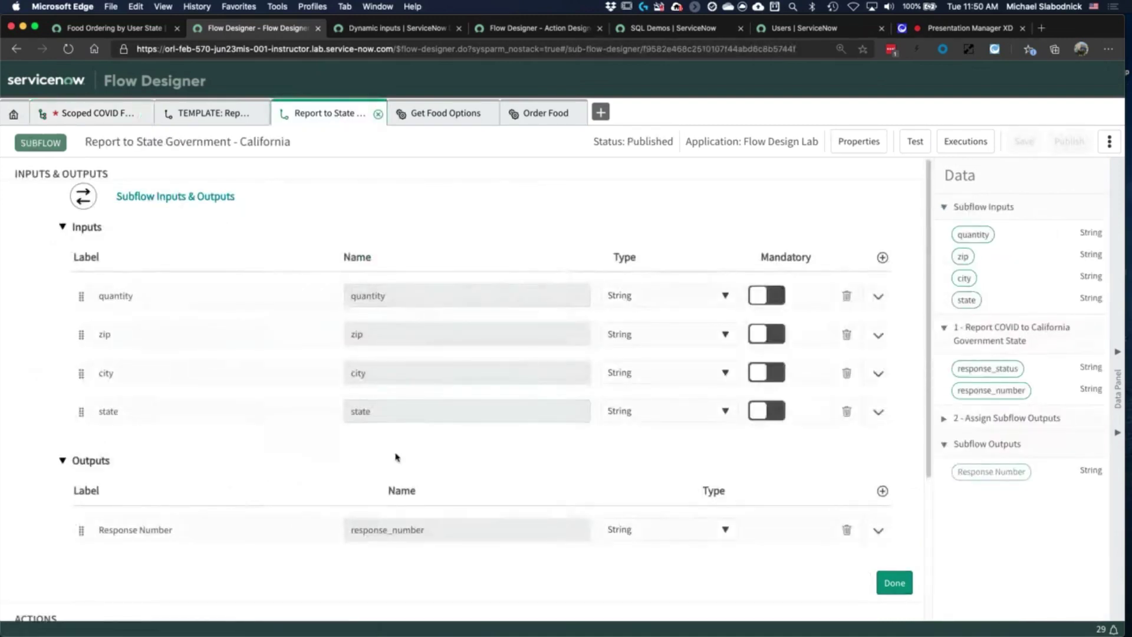
scroll(371, 447, "down", 5)
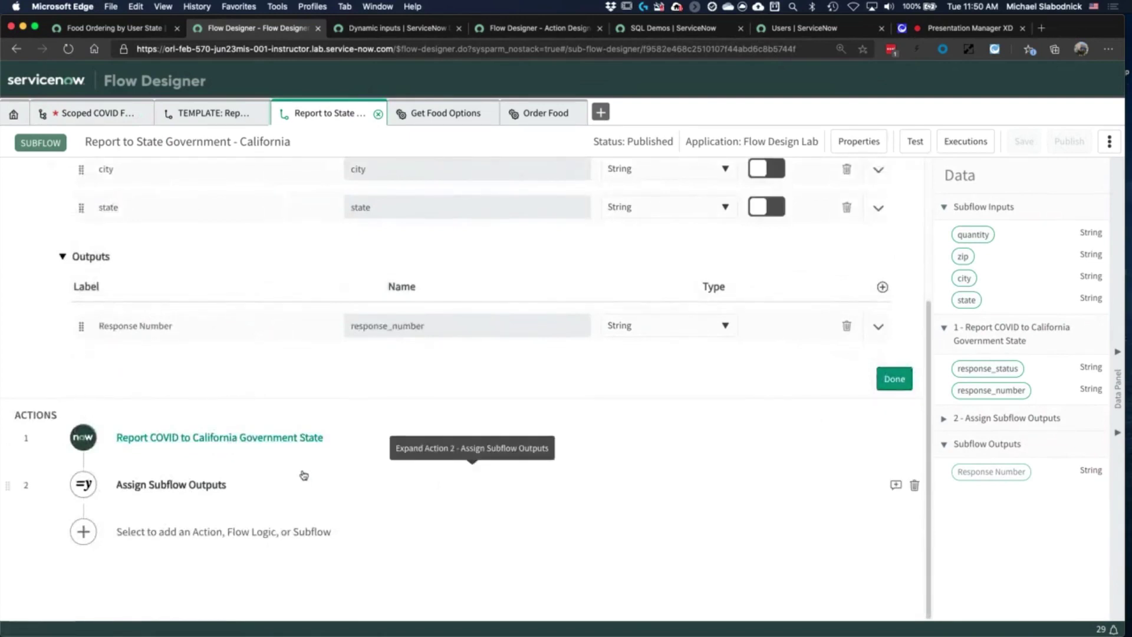
left_click(103, 113)
scroll(277, 374, "down", 10)
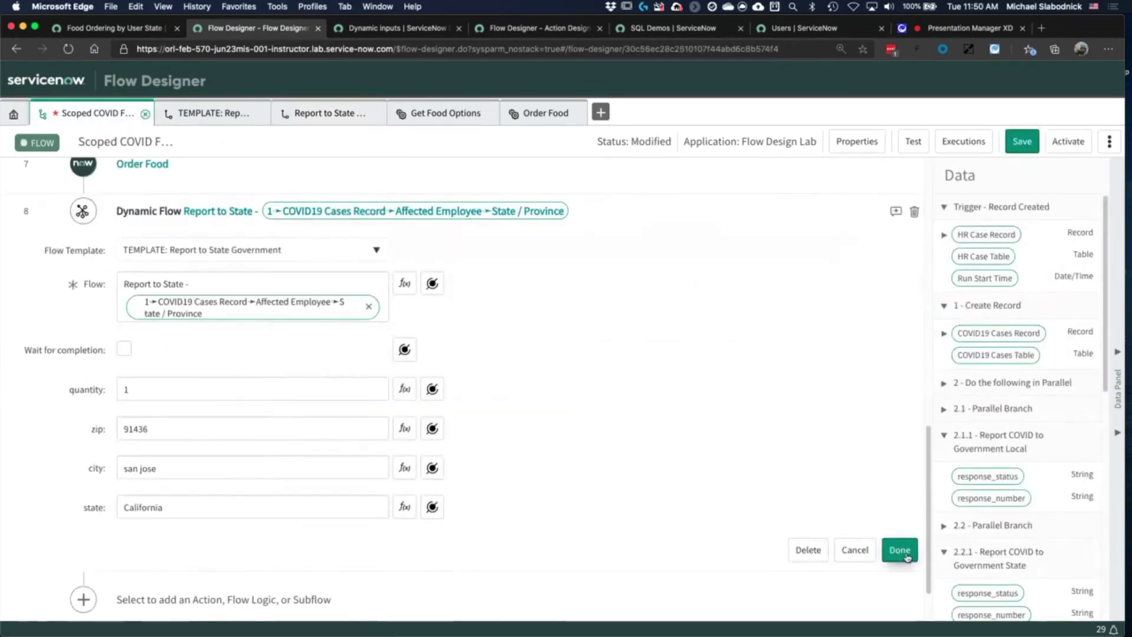
left_click(900, 550)
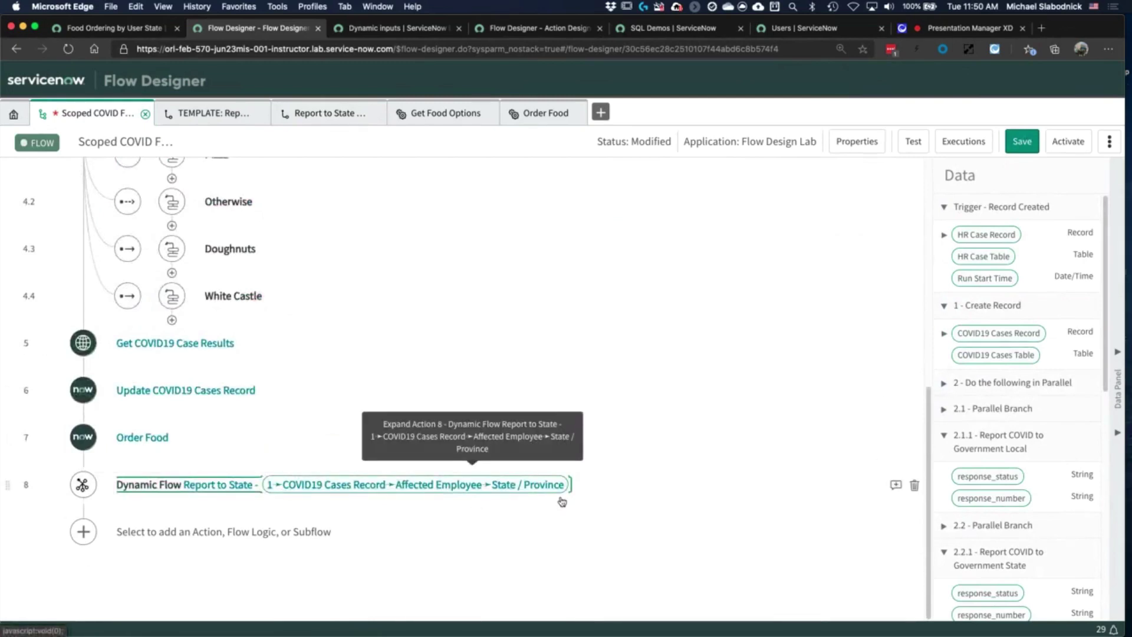
Add Get Flow Outputs logic at the end of the flow, using TEMPLATE: Report to State Government as its flow template
left_click(239, 532)
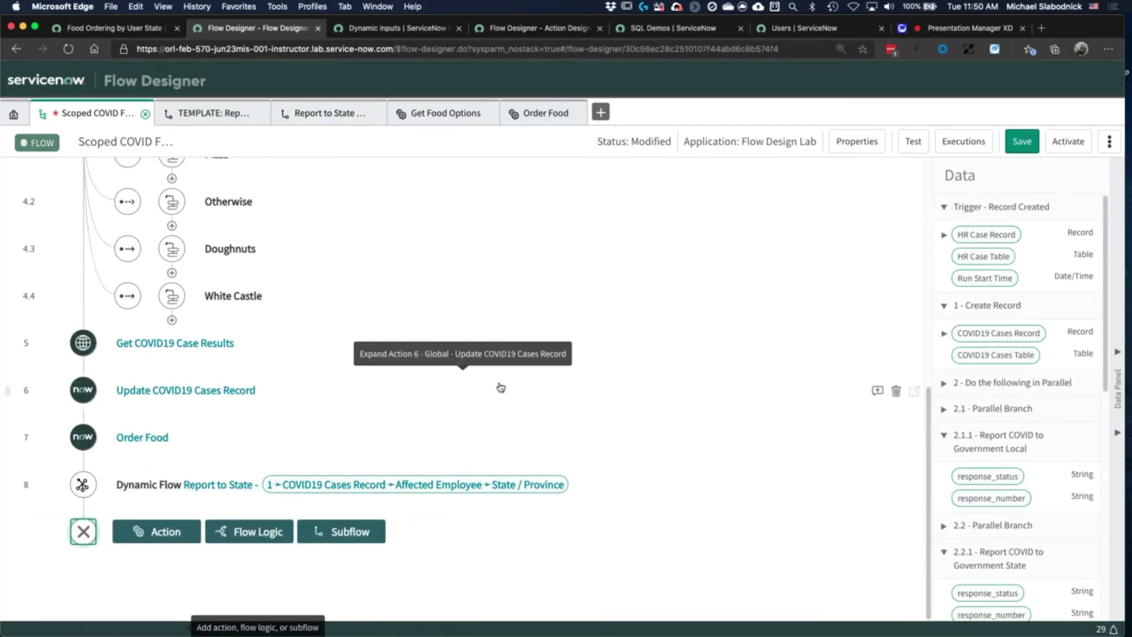
left_click(258, 531)
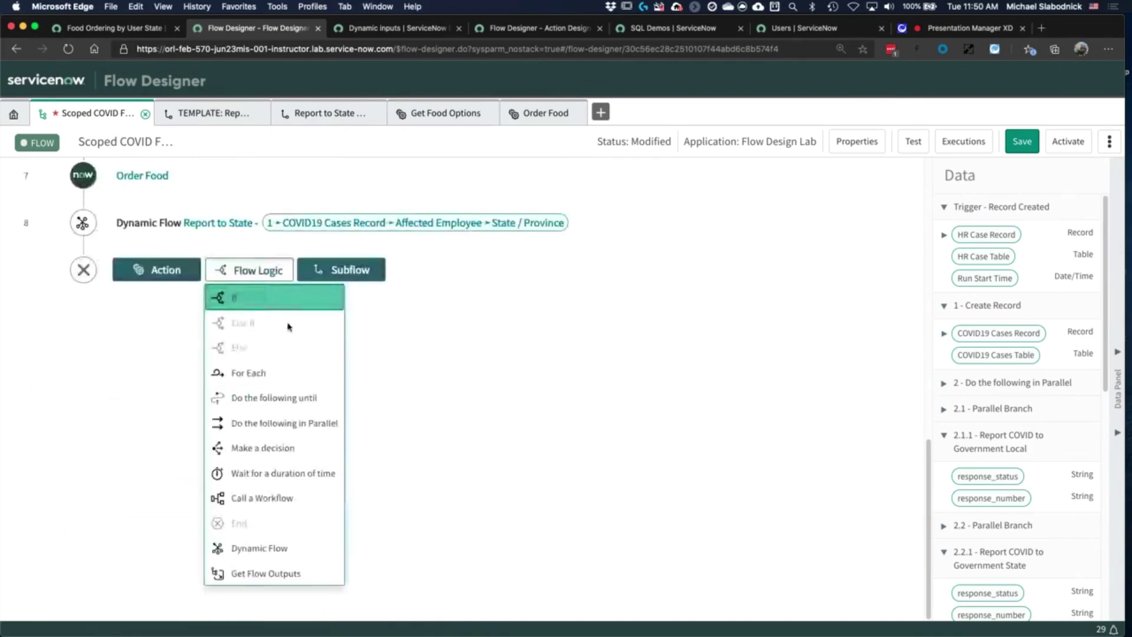
left_click(303, 578)
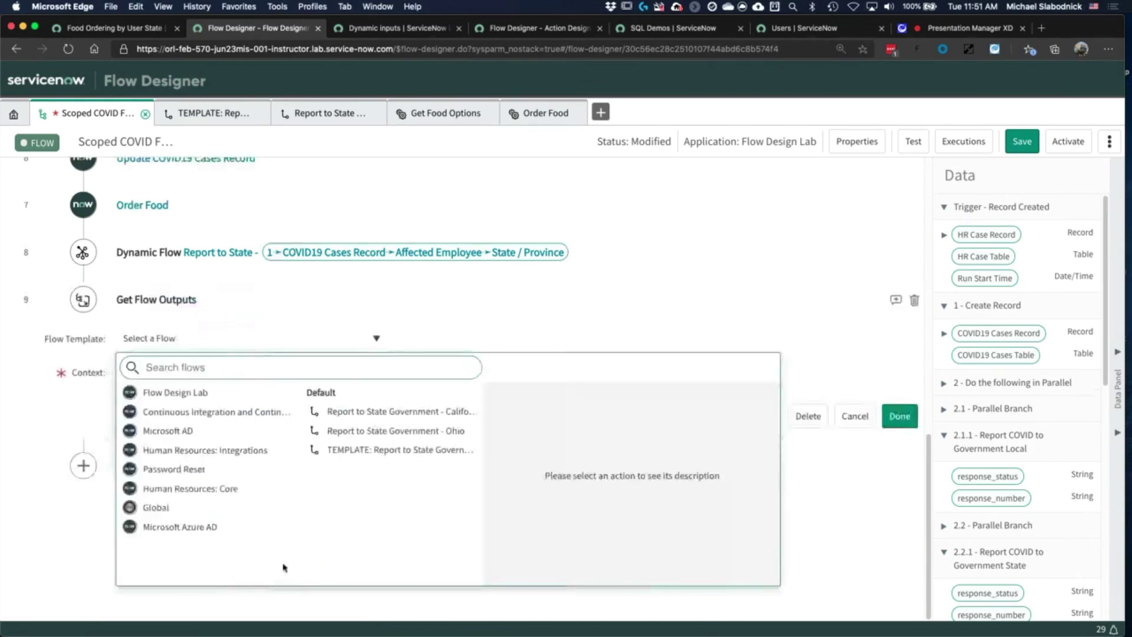
left_click(385, 451)
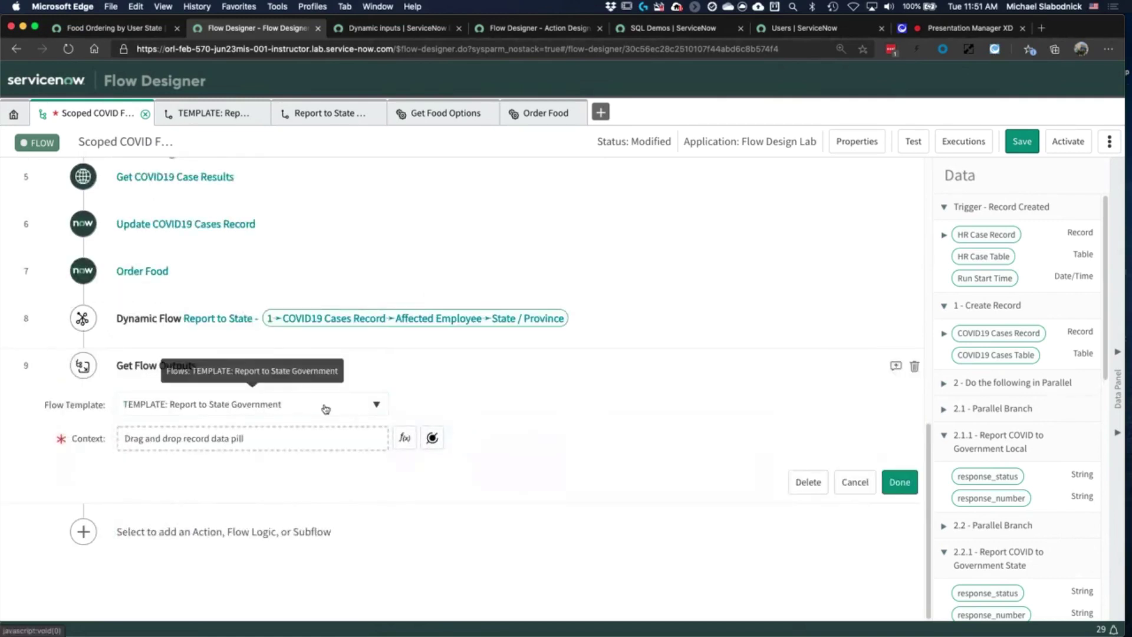
Set the Get Flow Outputs context to the Context record from step 8 Dynamic Flow and finish the step
left_click(433, 437)
scroll(453, 336, "down", 3)
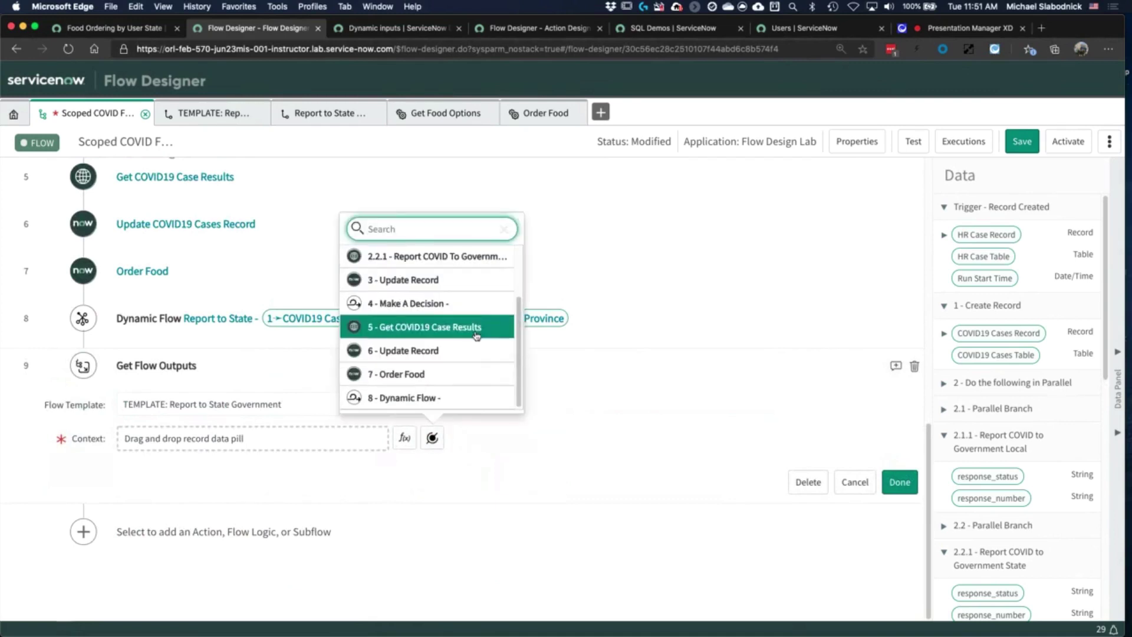
left_click(416, 399)
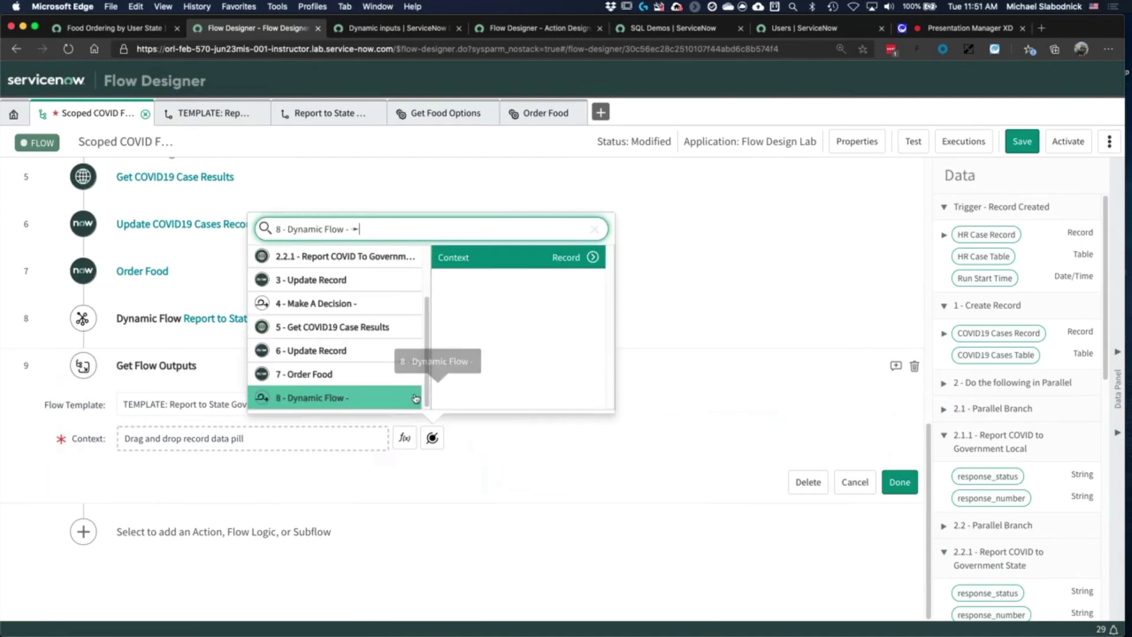
left_click(567, 262)
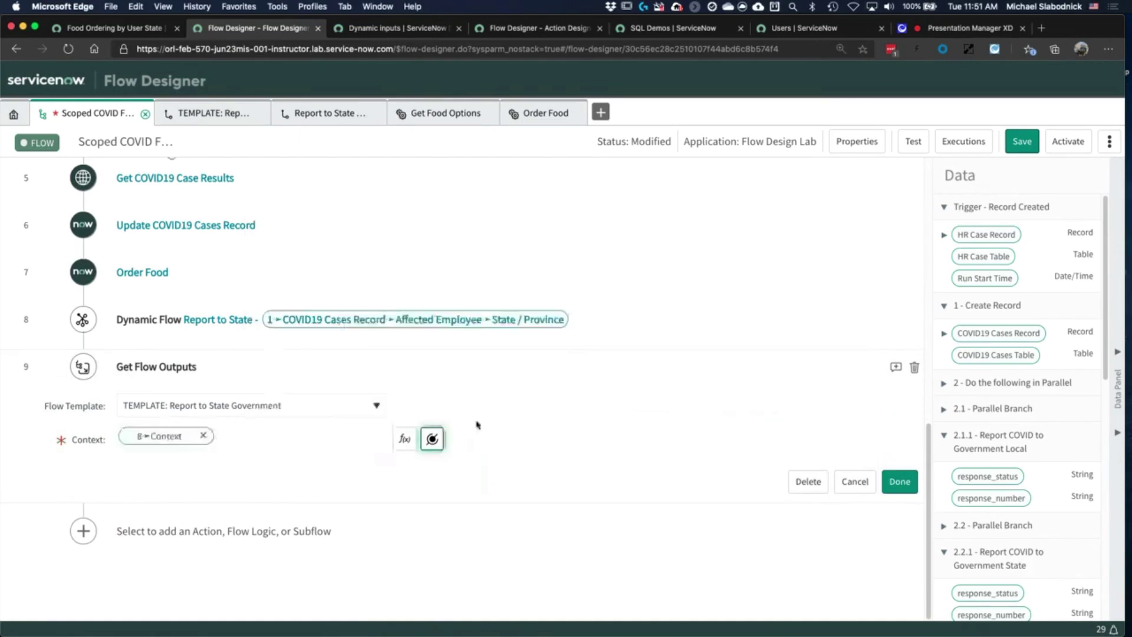
left_click(900, 481)
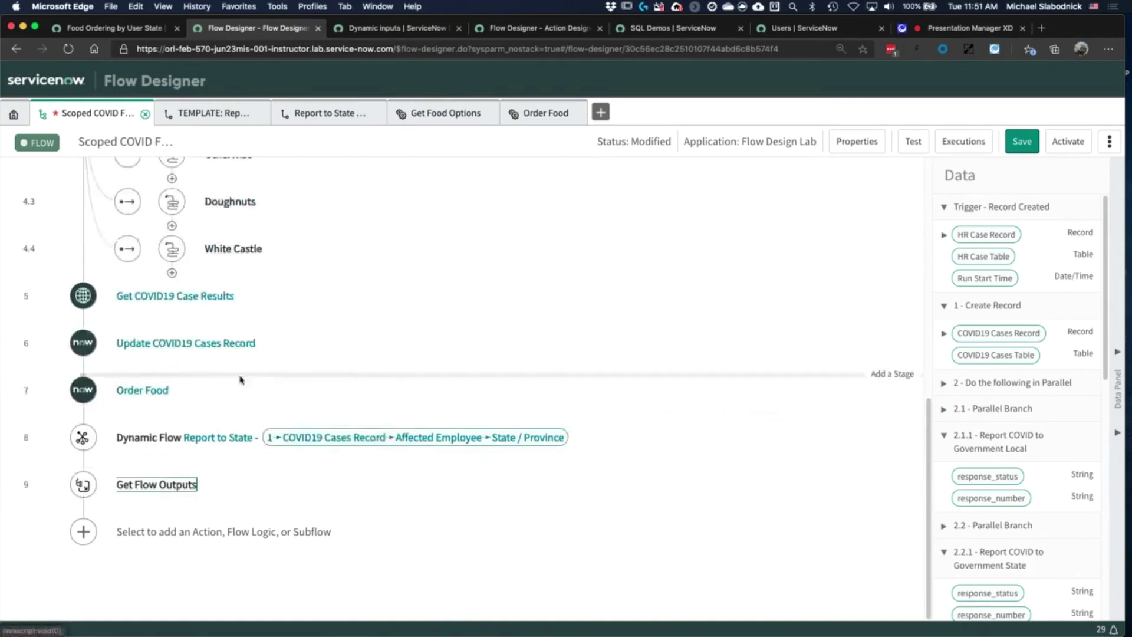
Add an Update Record action at the end of the flow for the COVID19 Cases Record from step 1 Create Record
left_click(169, 532)
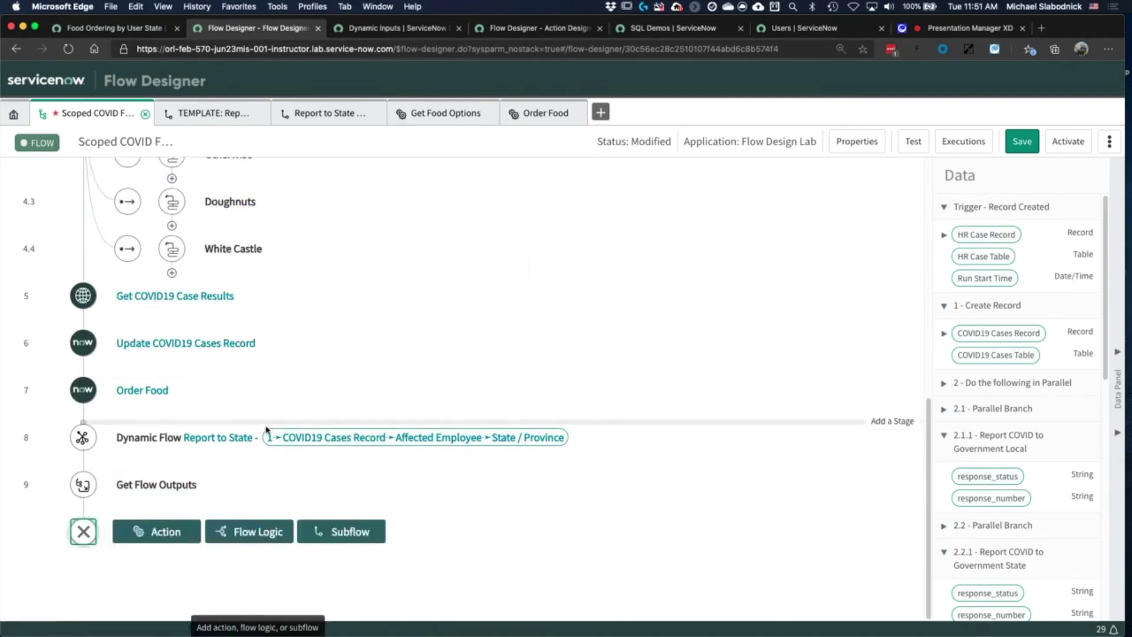
left_click(175, 521)
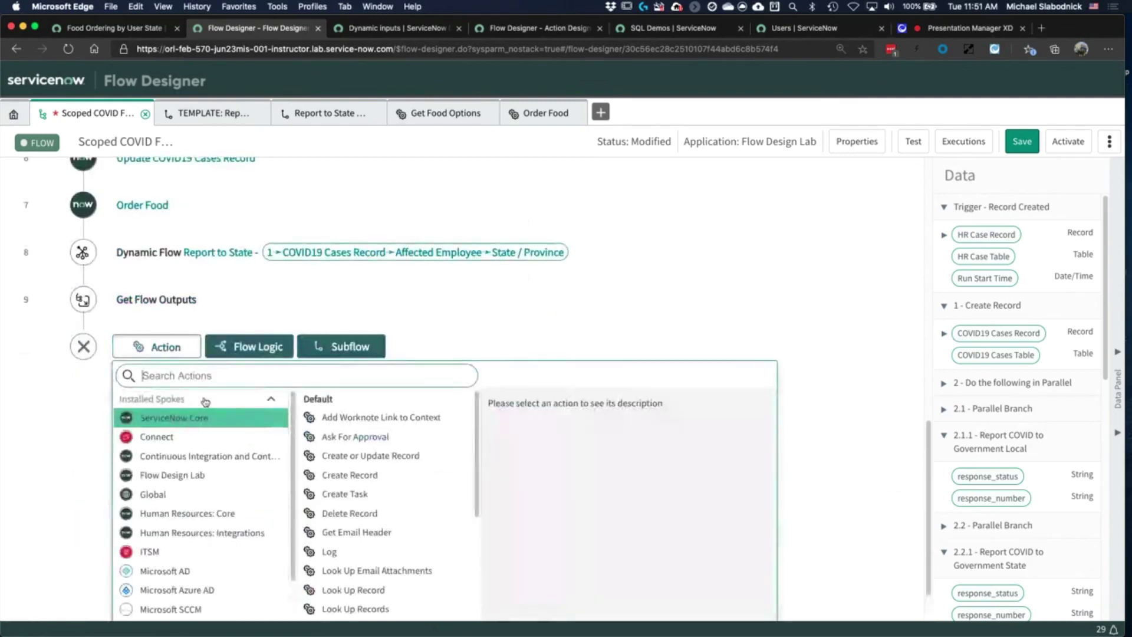
type("update")
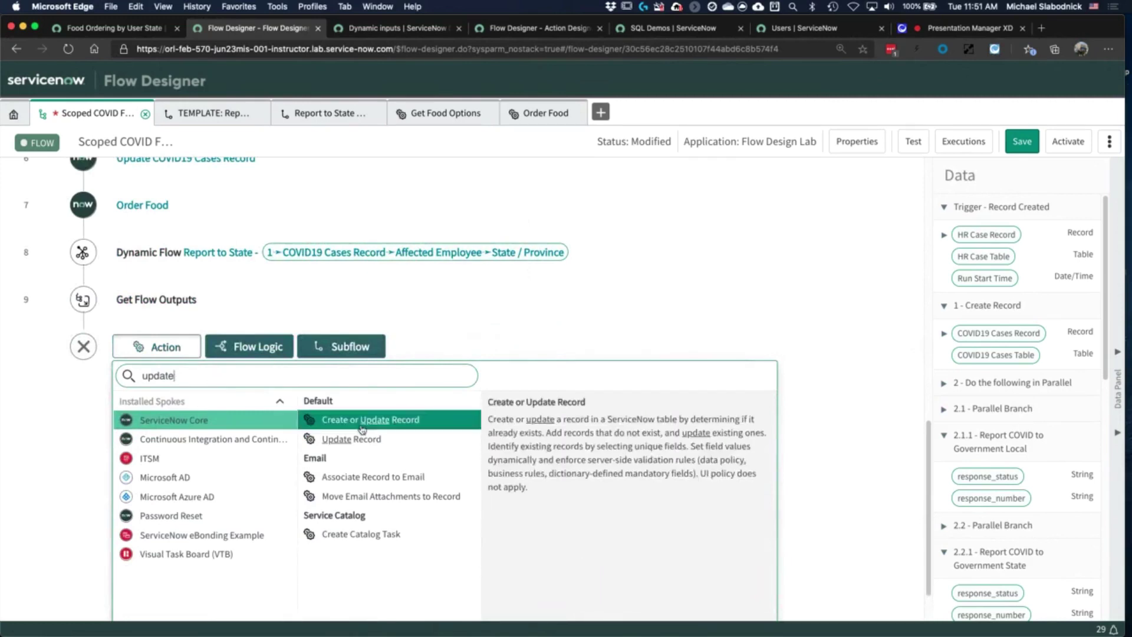
left_click(365, 442)
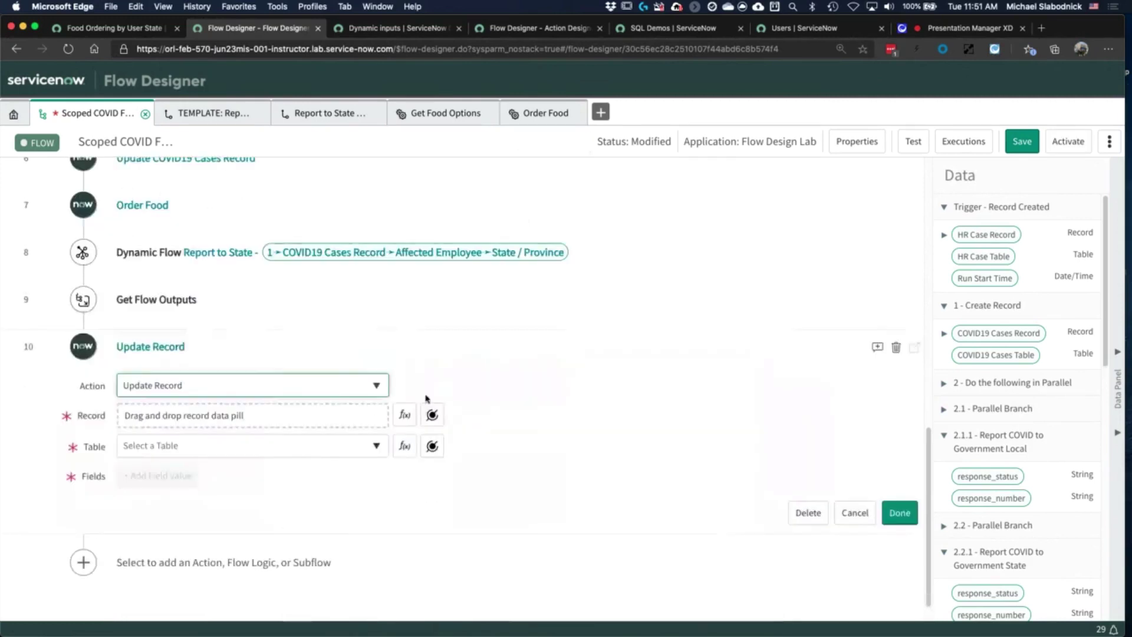
left_click(432, 383)
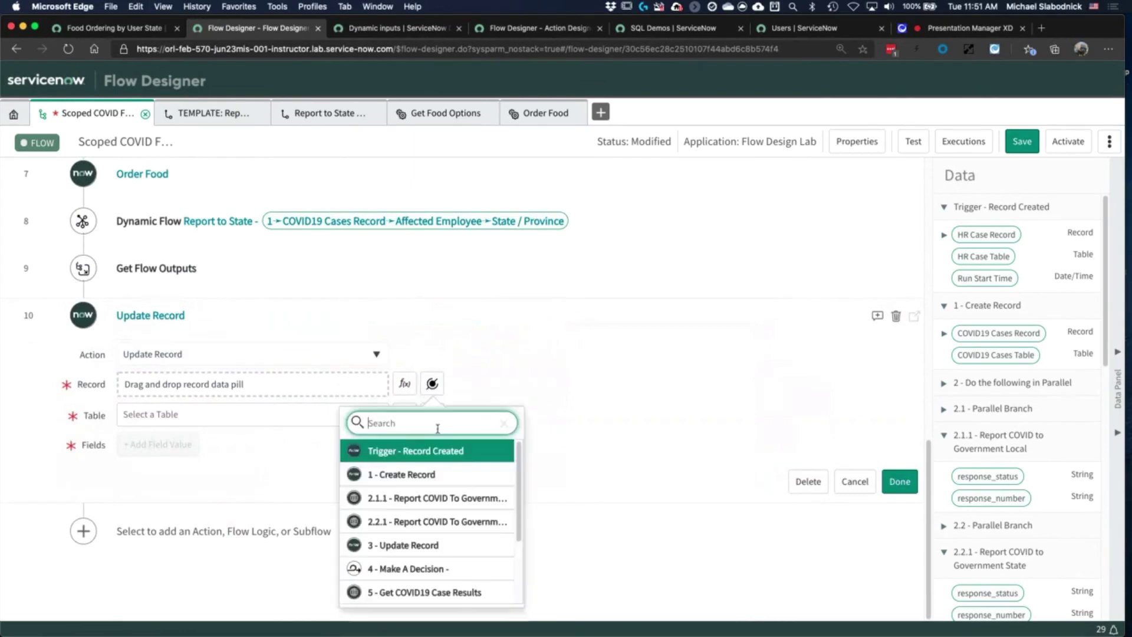
left_click(404, 474)
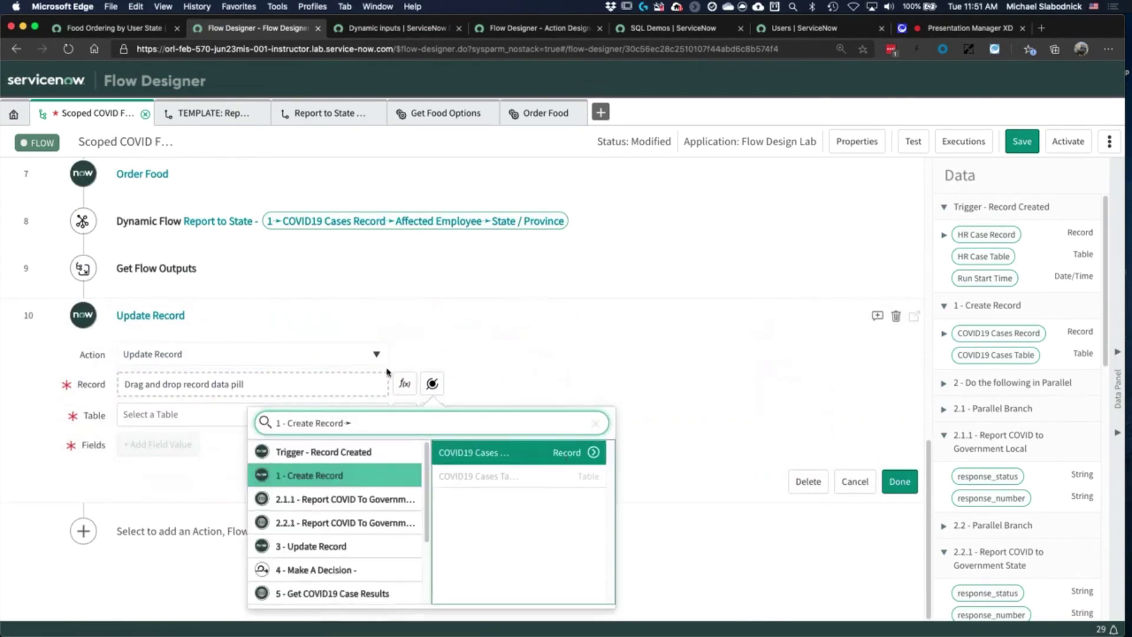
left_click(564, 454)
Set the State Ref Number field to the Response Number from step 9 Get Flow Outputs and finish the update action
left_click(142, 445)
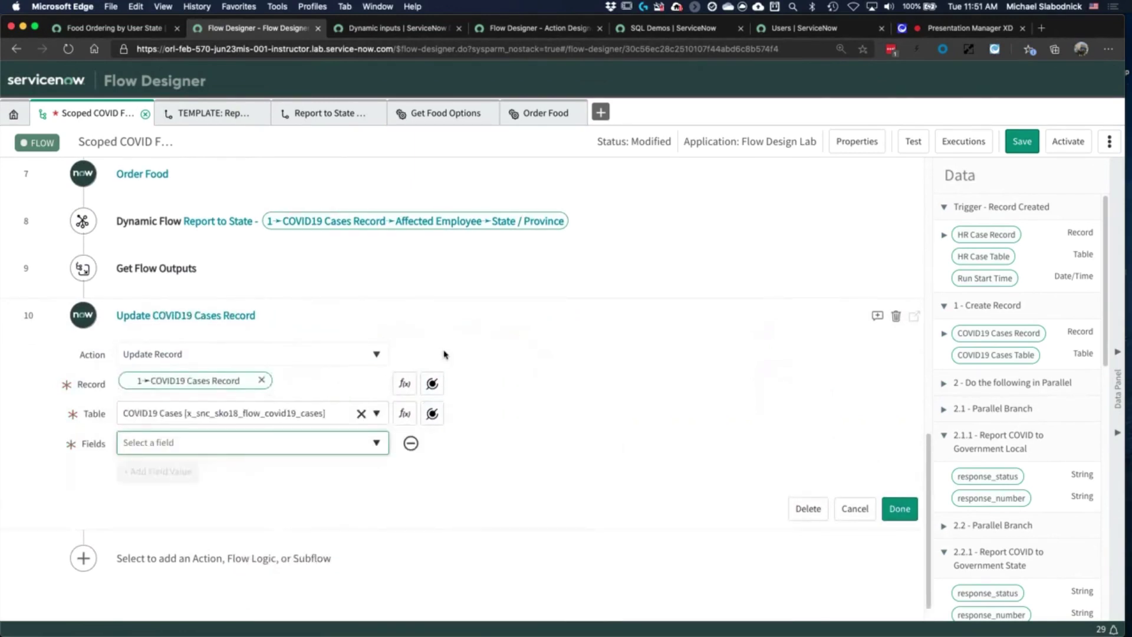
scroll(295, 378, "down", 1)
left_click(175, 417)
type("stat")
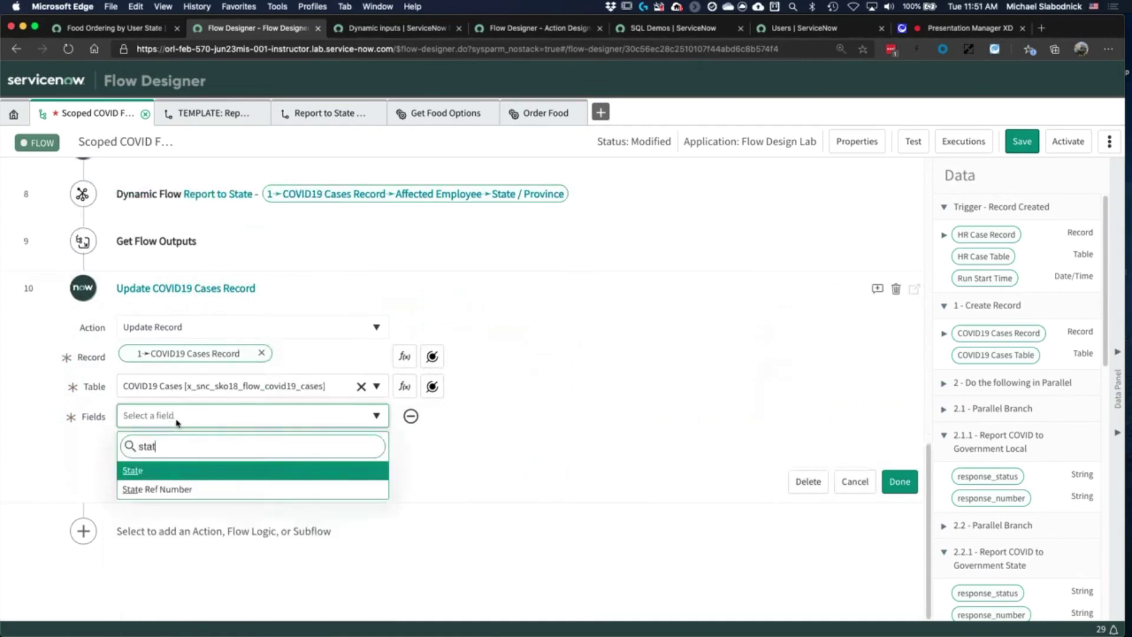
left_click(215, 489)
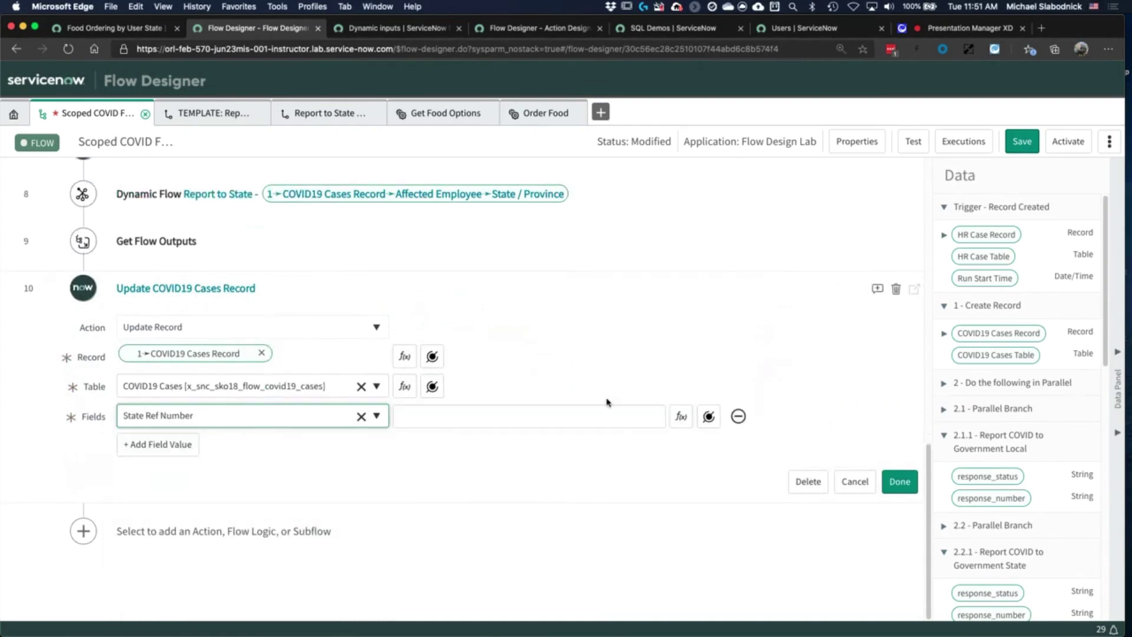
left_click(709, 416)
scroll(695, 566, "down", 3)
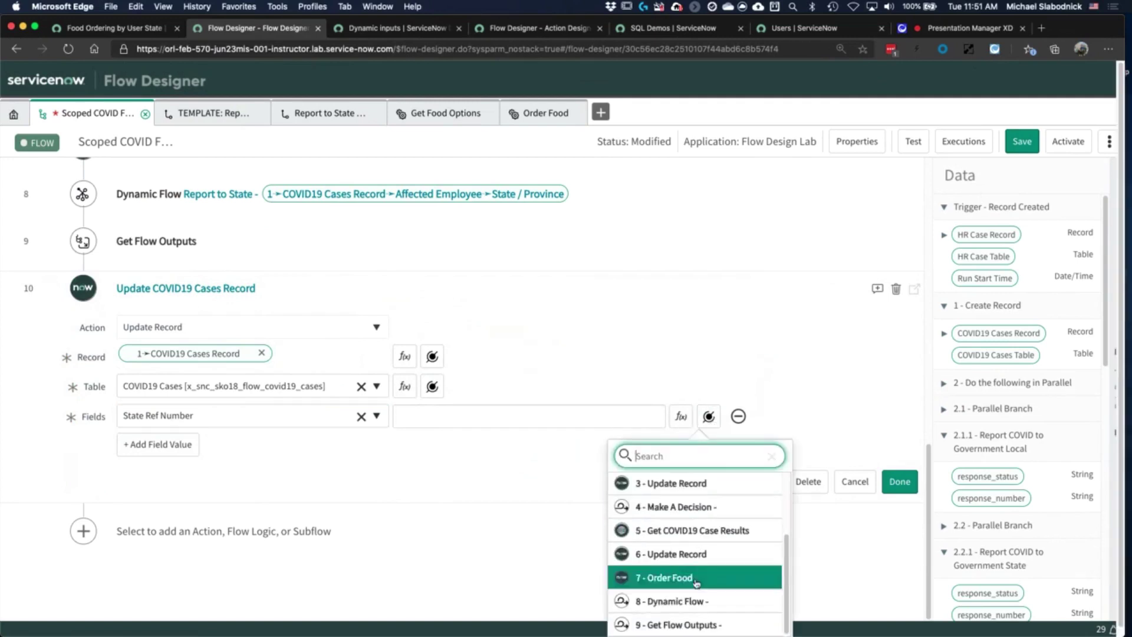
left_click(700, 623)
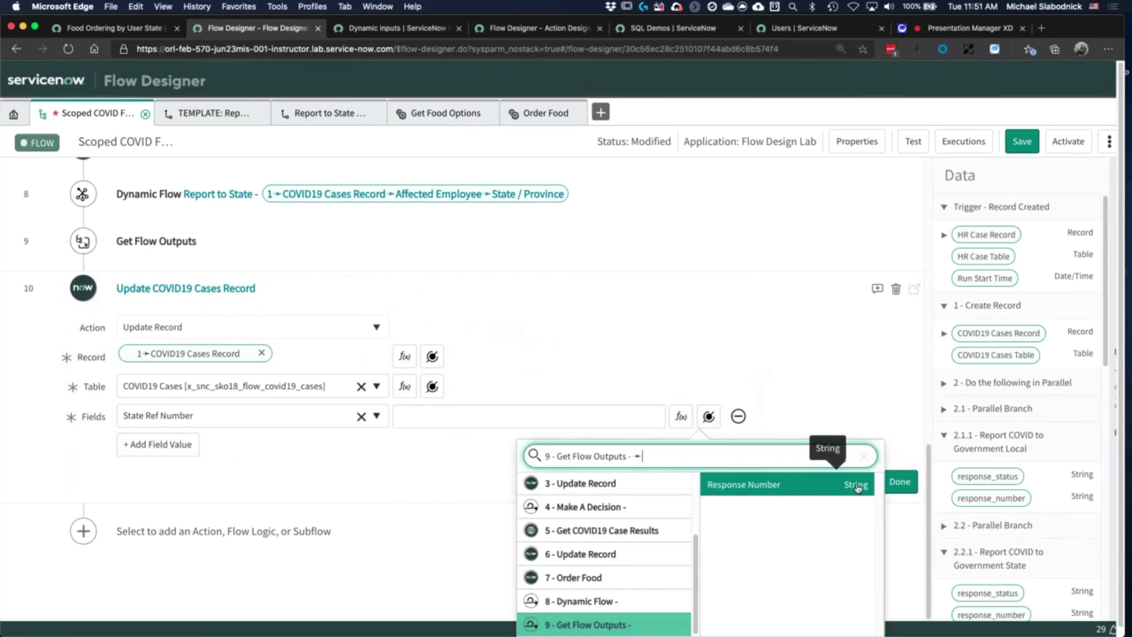
left_click(780, 492)
left_click(898, 481)
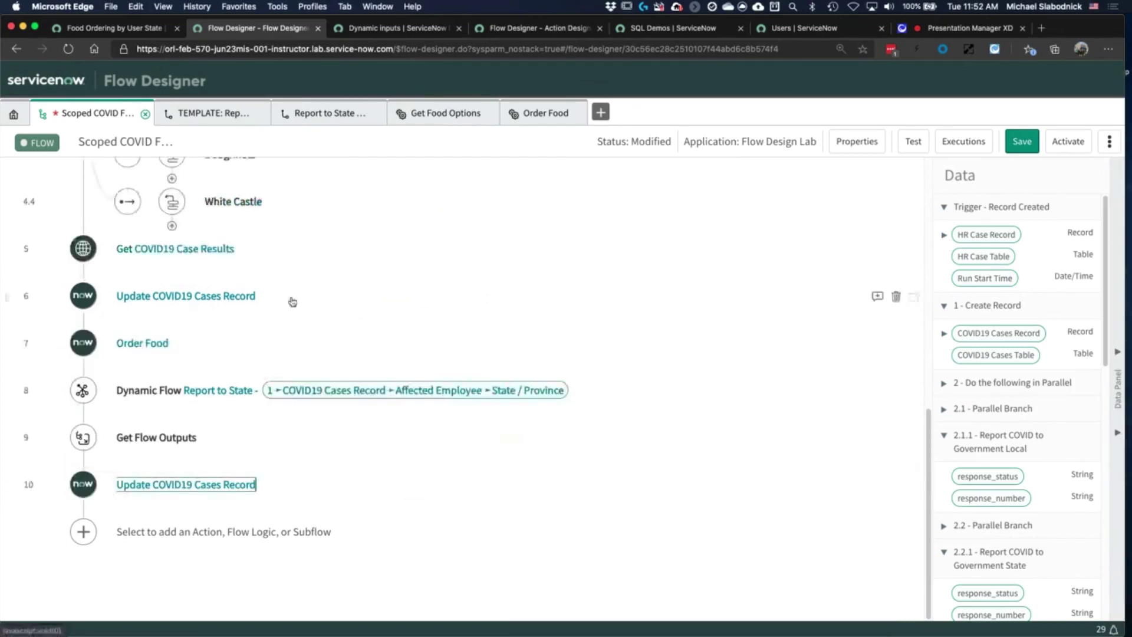